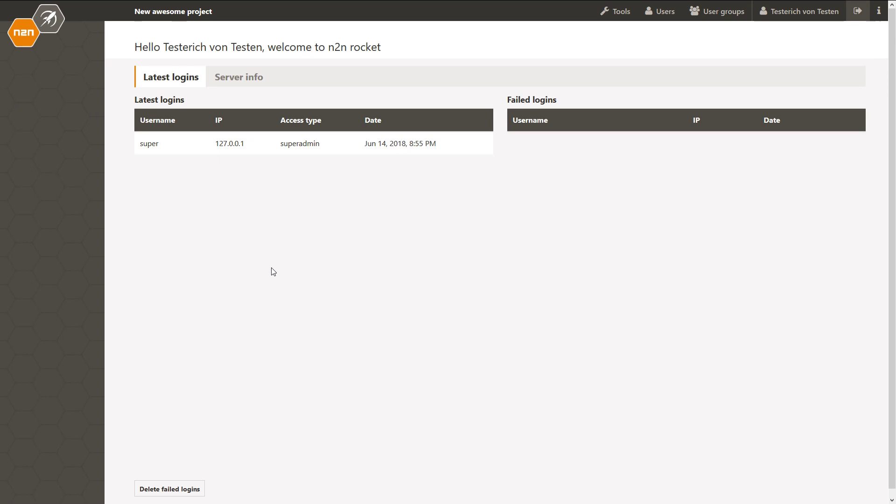
Step: On the Hangar page, open the project's Modules list and start a New Module
click(262, 6)
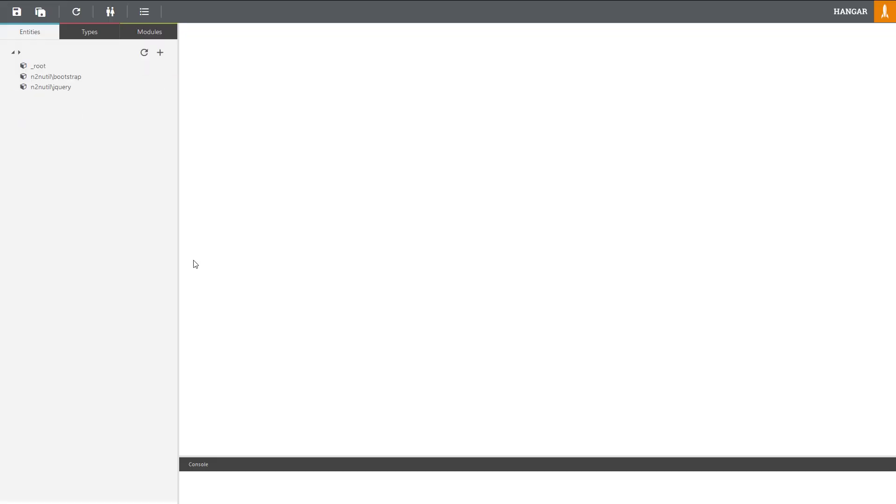
click(153, 36)
click(160, 52)
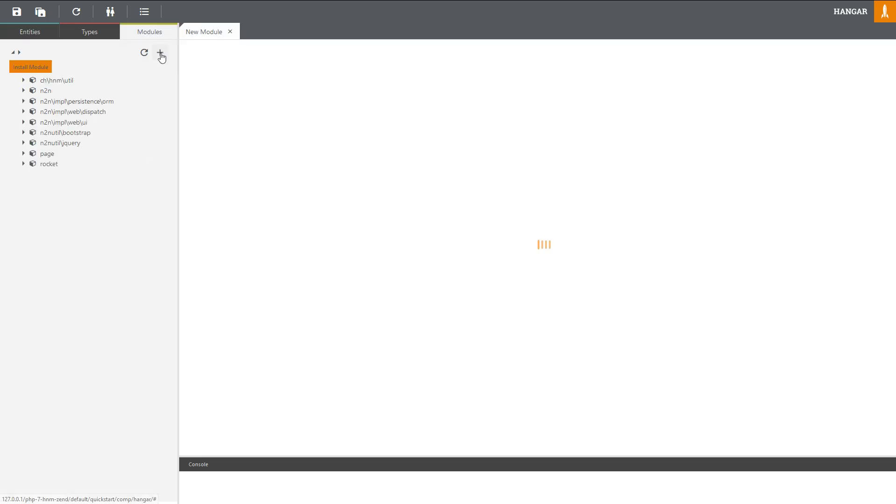
Step: Create a module with namespace qs and save it
click(412, 66)
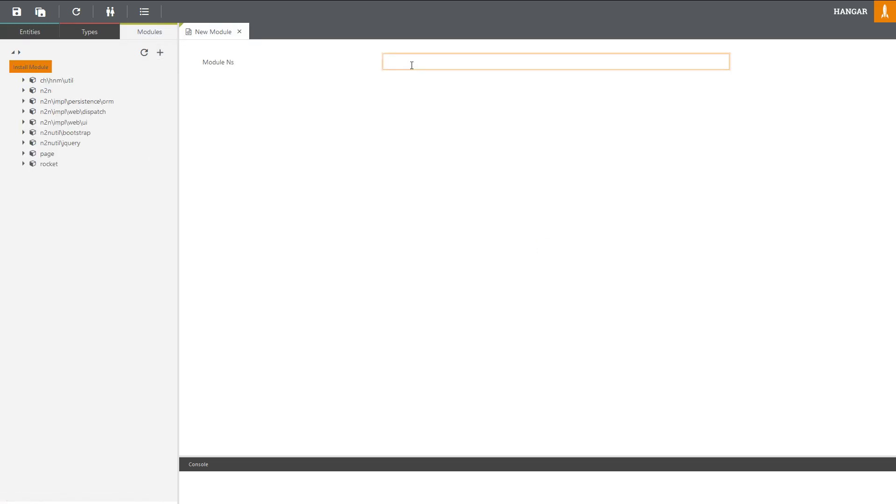
text(qs)
key(ctrl+s)
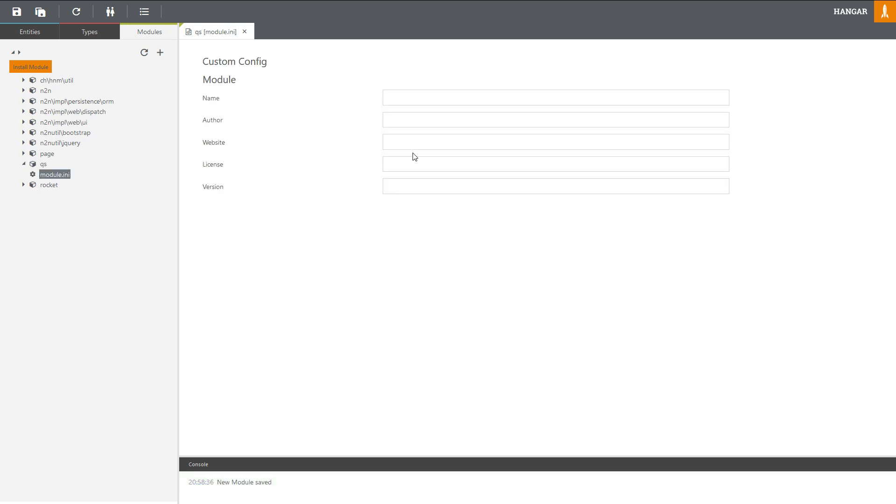
Step: Name the qs module 'Quickstart', save module.ini and close its editor
click(399, 97)
text(Quick)
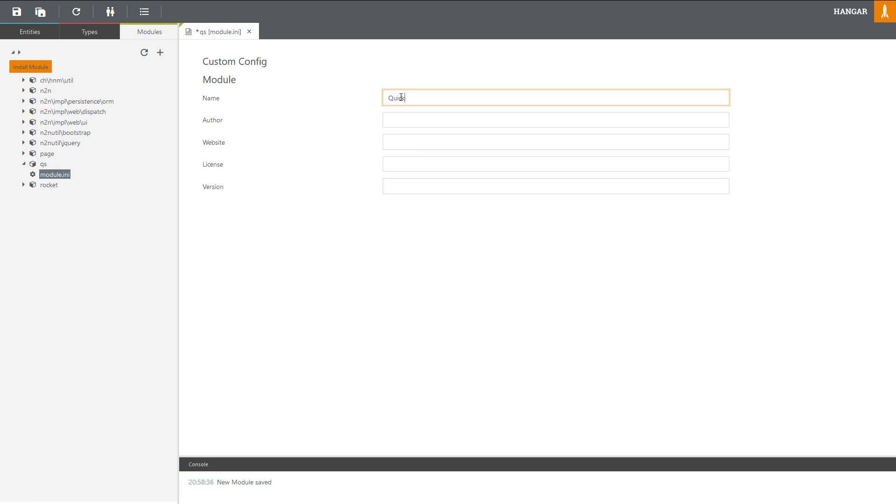
text(start)
key(ctrl+s)
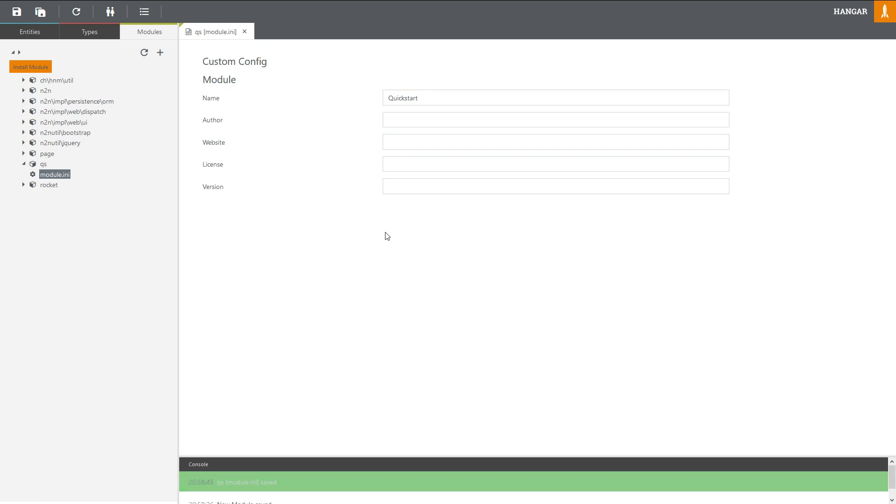
click(245, 31)
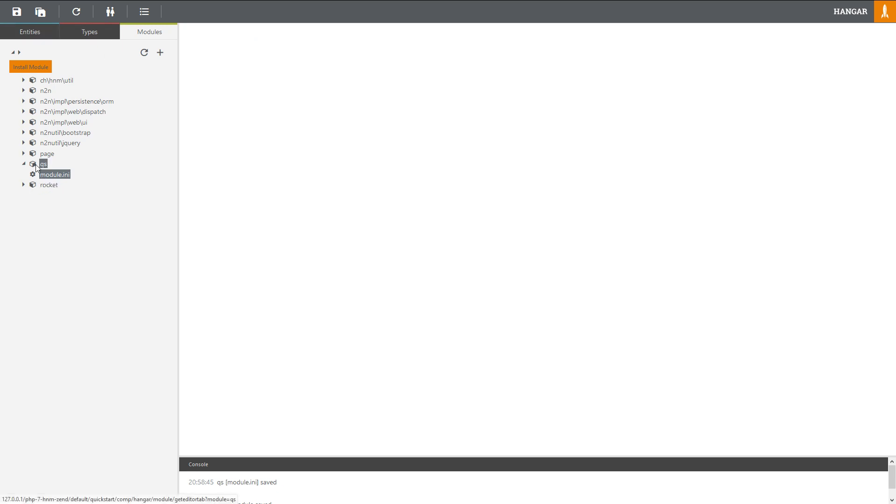
Step: Create entity qs\bo\BlogArticle in the qs namespace and save it
click(27, 37)
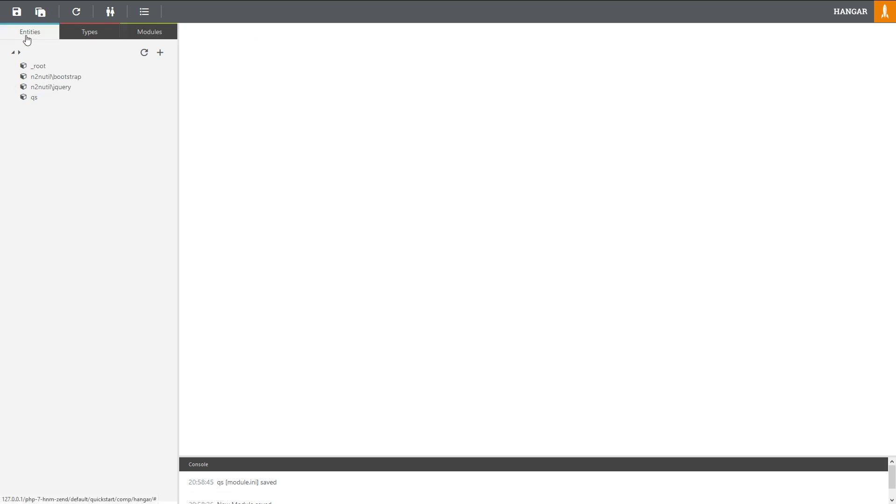
click(34, 98)
right_click(34, 98)
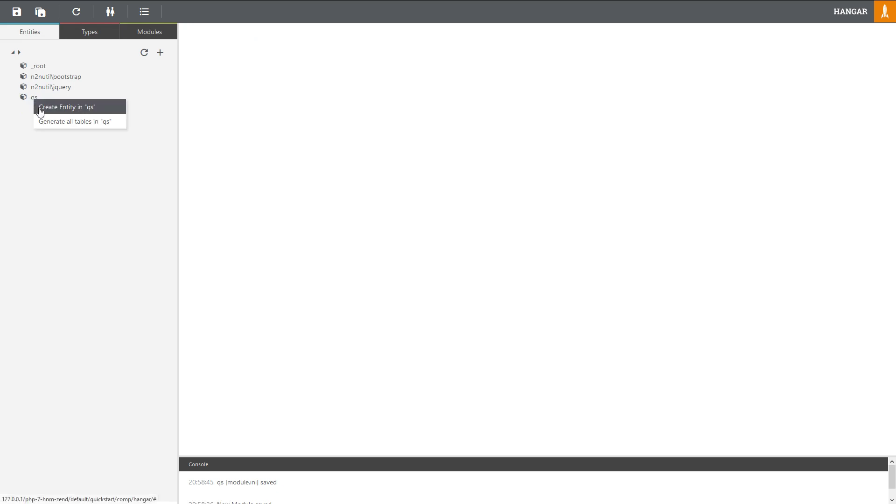
click(45, 107)
click(412, 83)
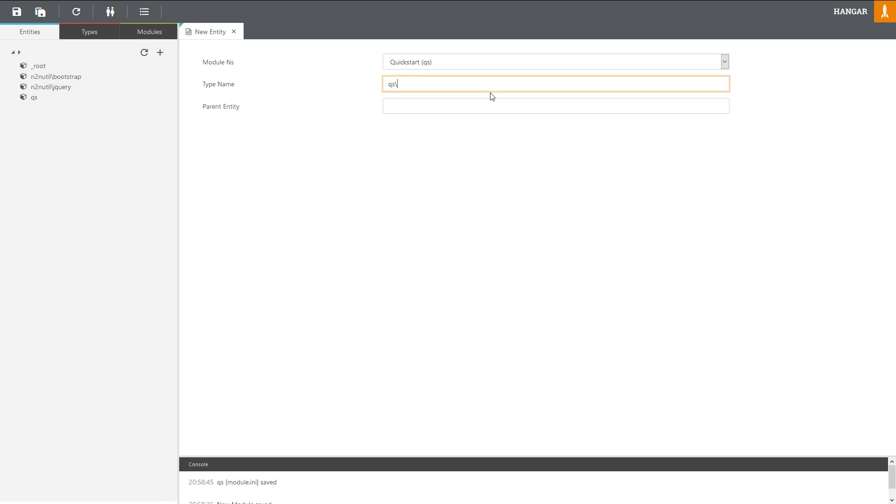
text(bo\)
text(BlogArtic)
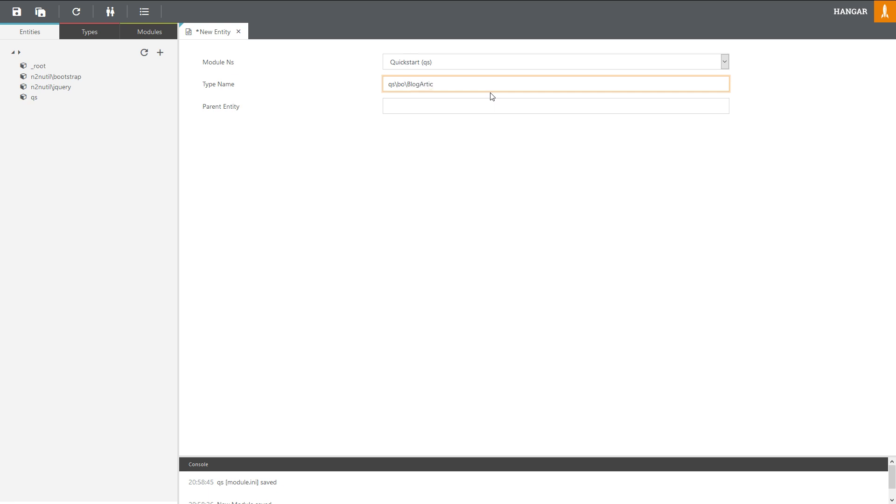
text(le)
click(475, 173)
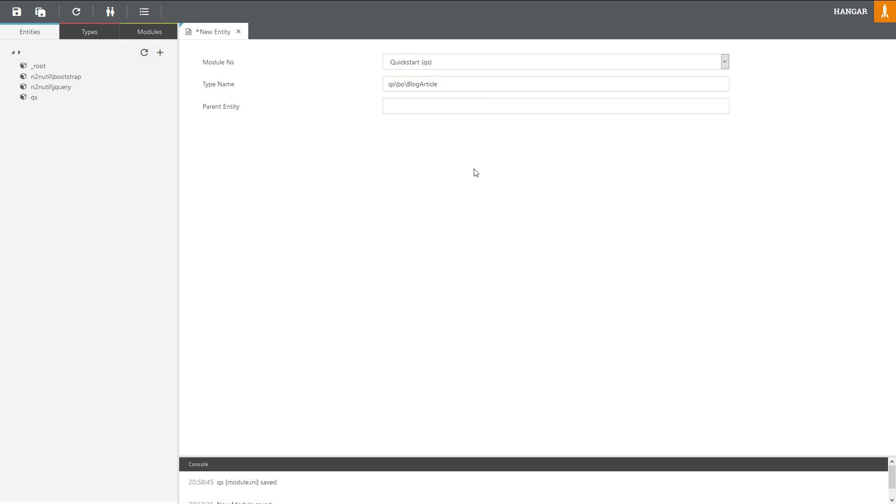
key(ctrl+s)
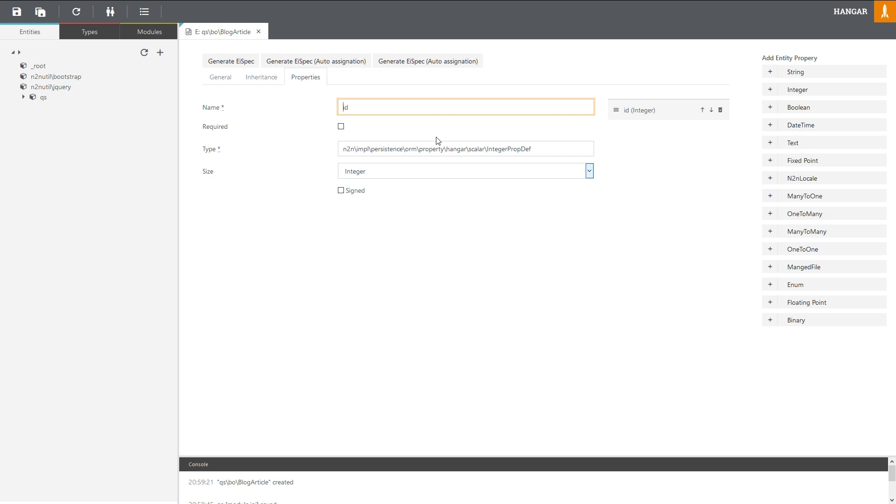
Step: Check the blog object model diagram, then return to the BlogArticle editor
key(F11)
click(35, 8)
key(F11)
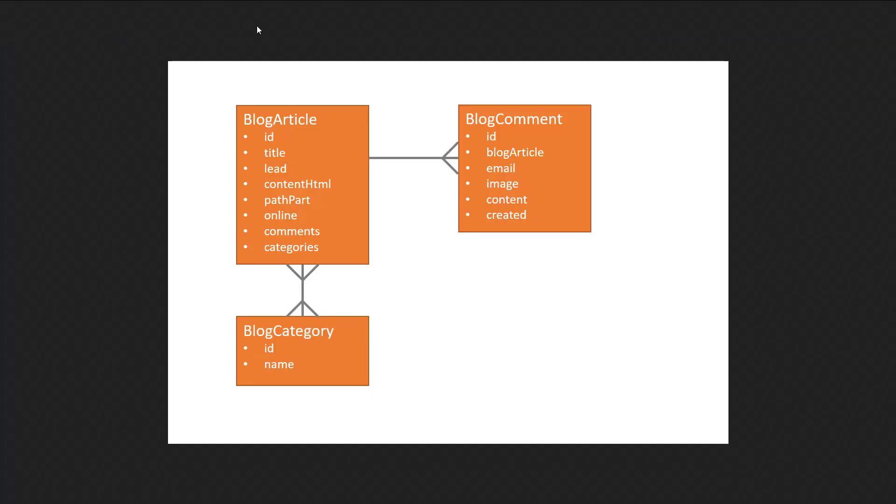
key(F11)
click(232, 6)
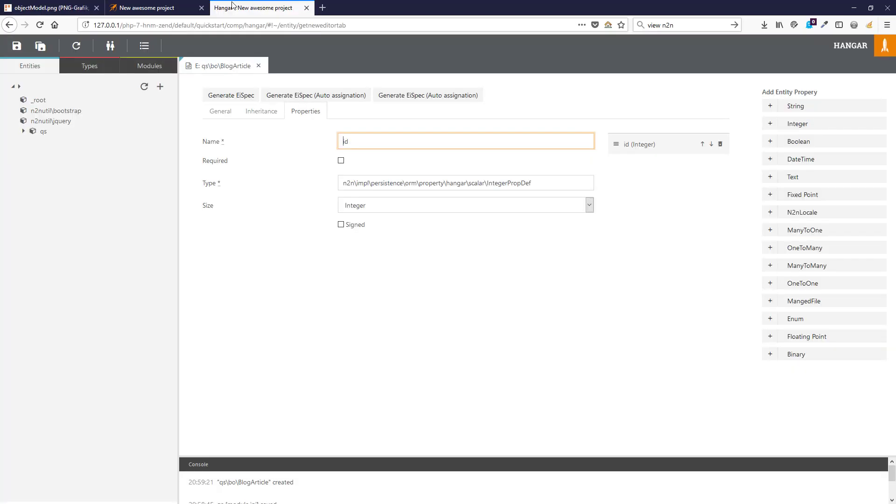
key(F11)
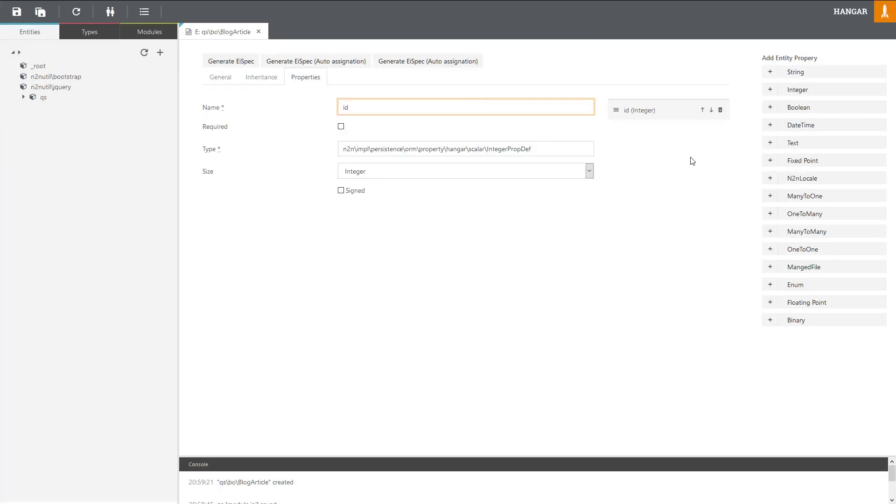
Step: Add String properties 'title' (required) and 'lead' to BlogArticle
click(794, 73)
double_click(363, 110)
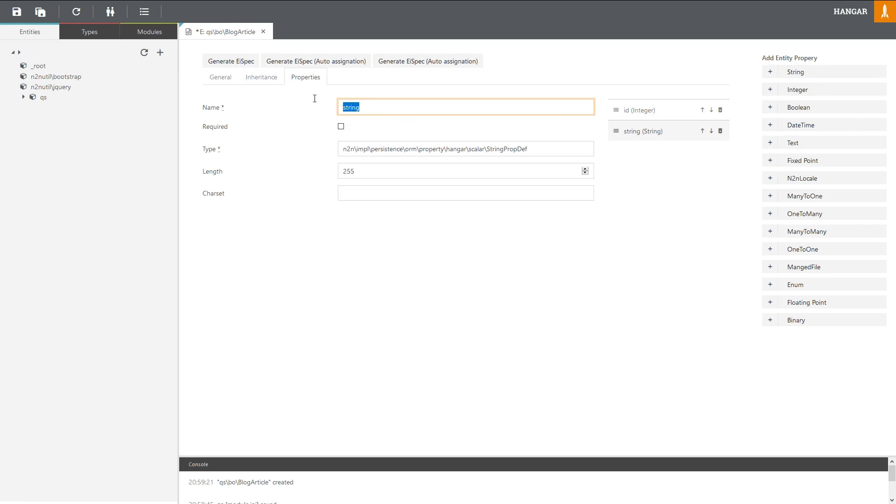
text(title)
click(341, 127)
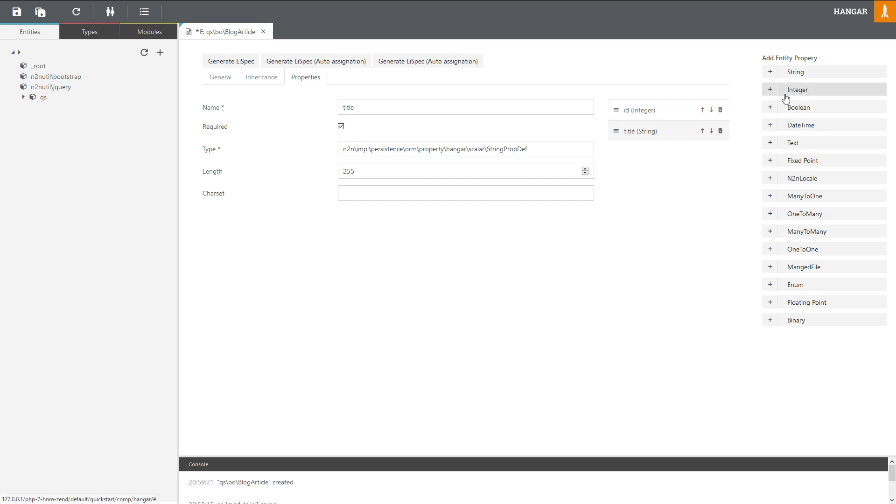
click(798, 73)
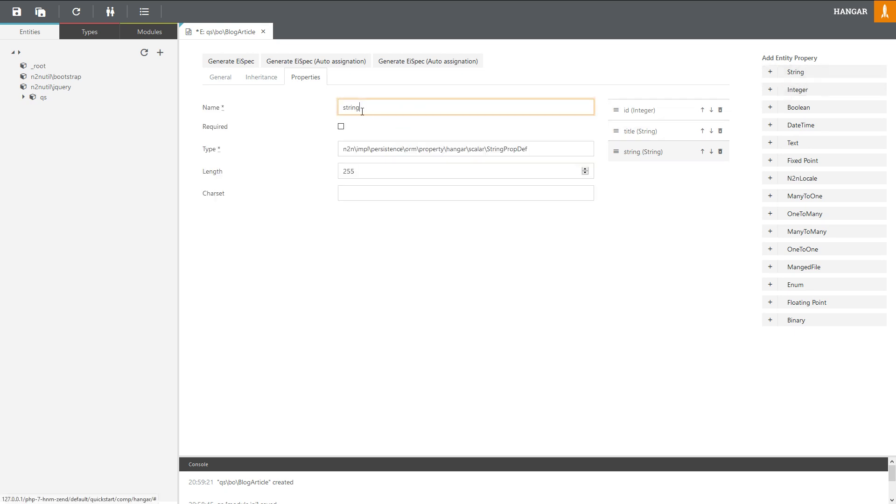
drag(362, 112, 297, 104)
text(lead)
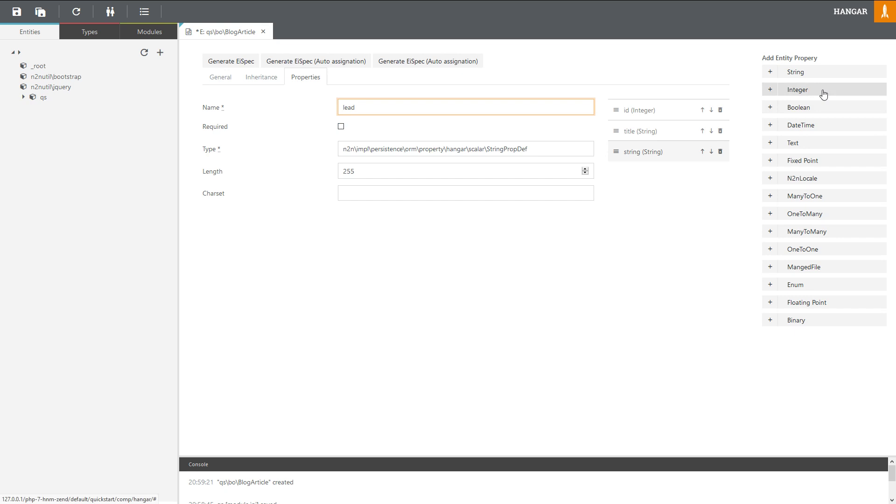
Step: Add a Text property named contentHtml to BlogArticle
click(793, 144)
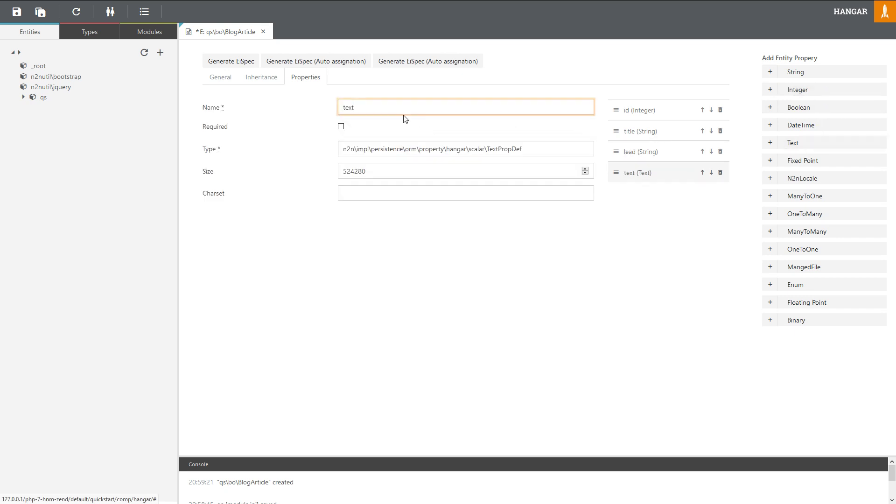
drag(377, 109, 318, 103)
text(cont)
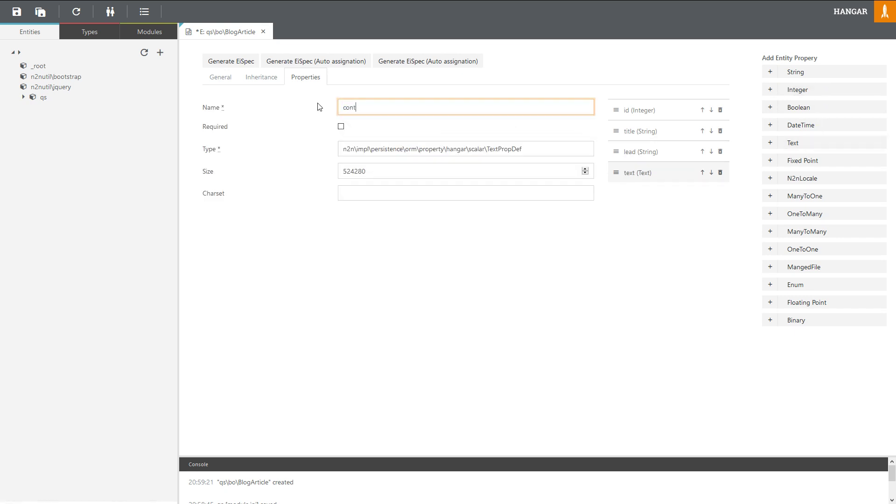
text(entHtml)
key(shift+Left)
key(shift+Left)
key(shift+Left)
key(shift+Left)
click(430, 261)
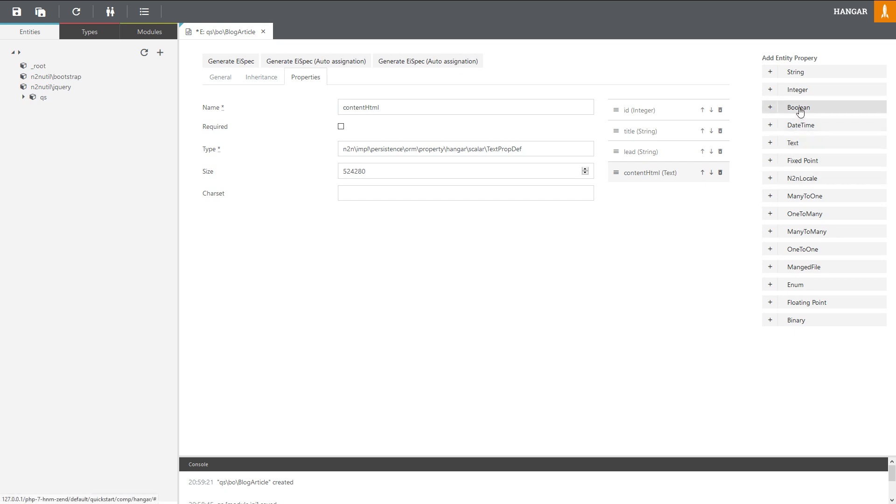
Step: Add pathPart (String) and online (Boolean) properties to BlogArticle and save the entity
click(798, 73)
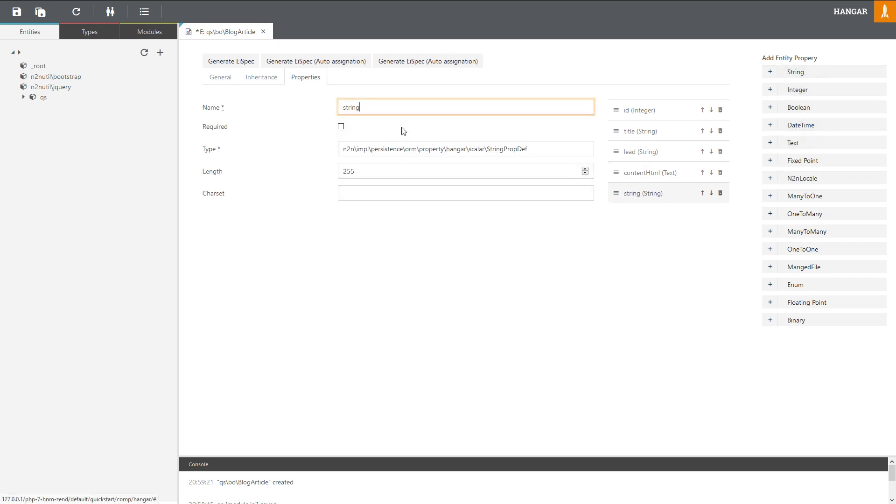
drag(360, 107, 316, 107)
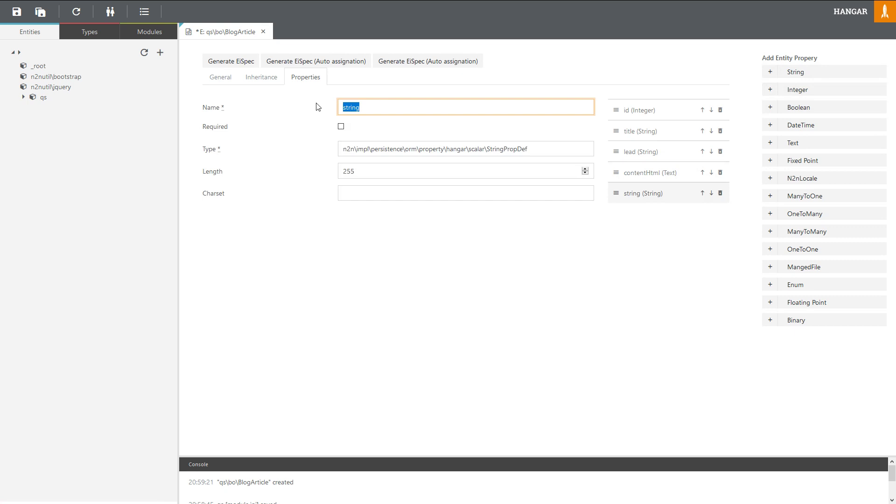
text(pathPart)
click(681, 252)
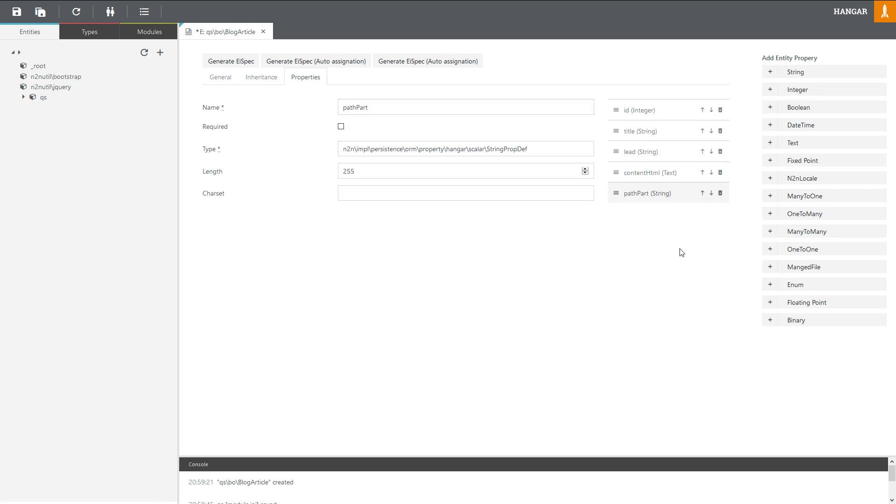
click(803, 108)
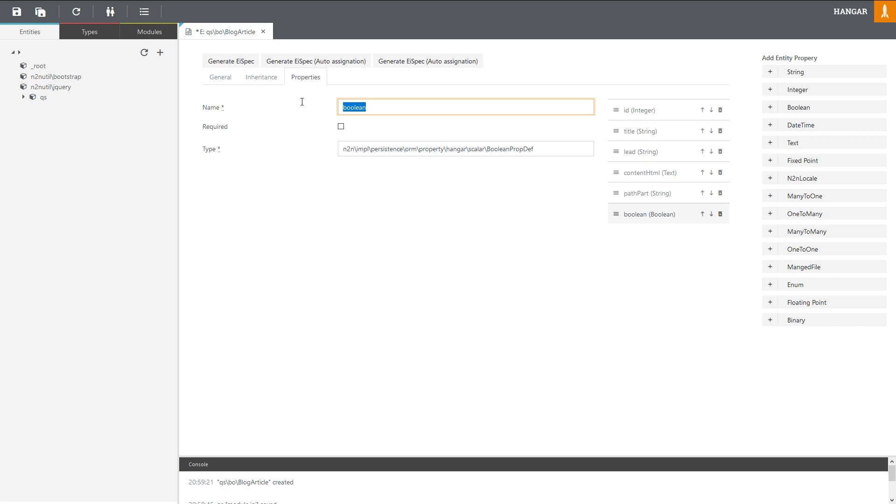
text(online)
click(670, 294)
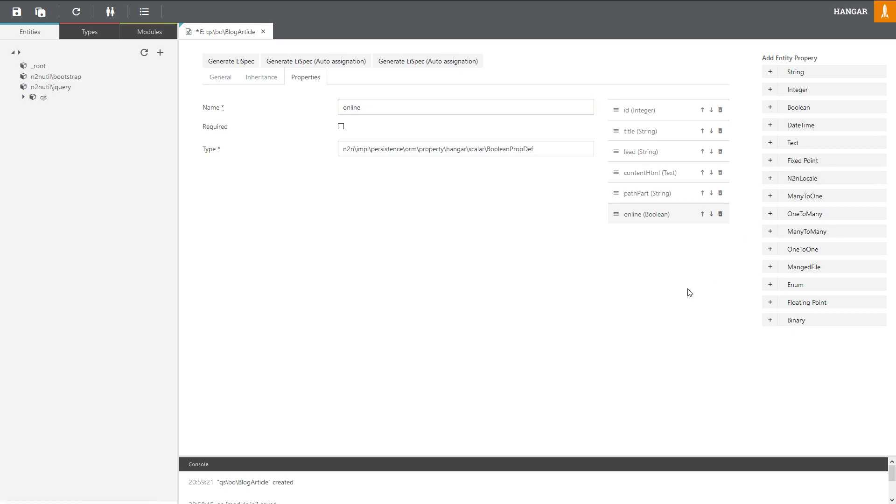
key(ctrl+s)
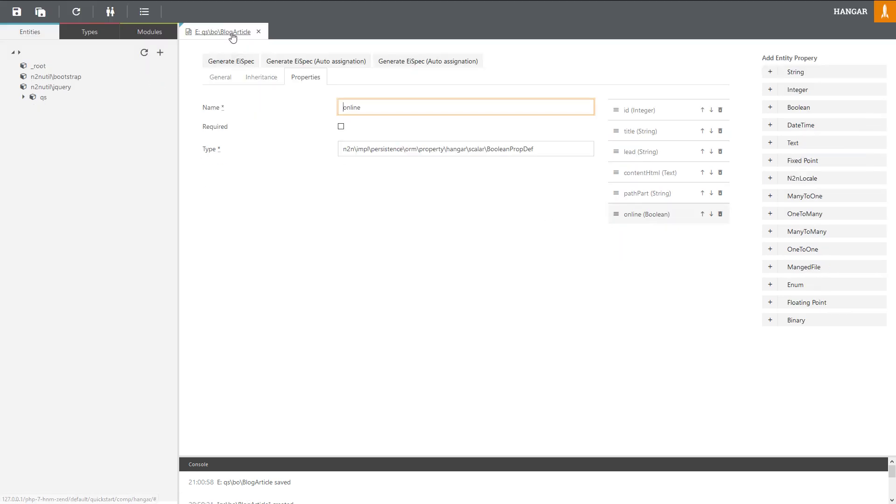
Step: Create entity qs\bo\BlogComment in the qs module
right_click(42, 100)
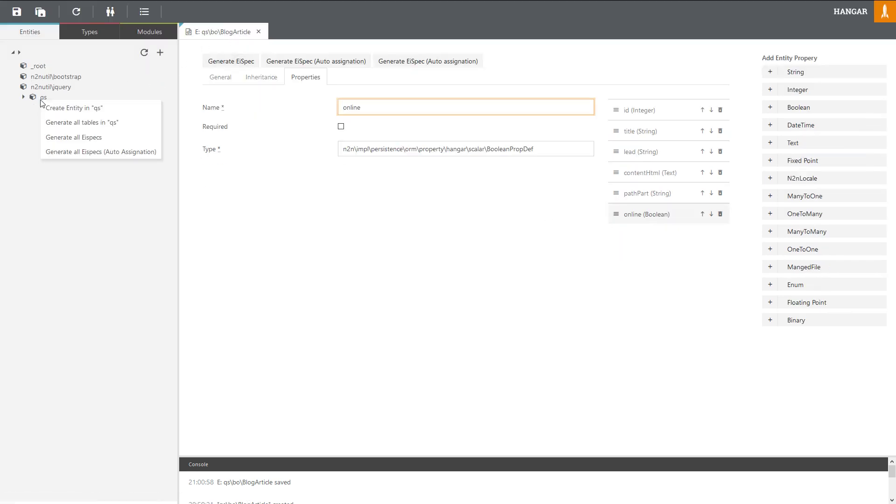
click(74, 108)
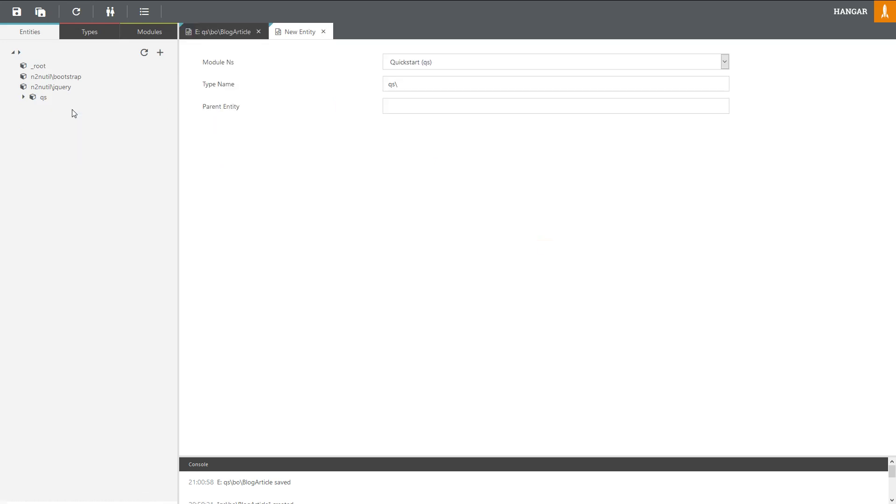
click(436, 83)
text(bo)
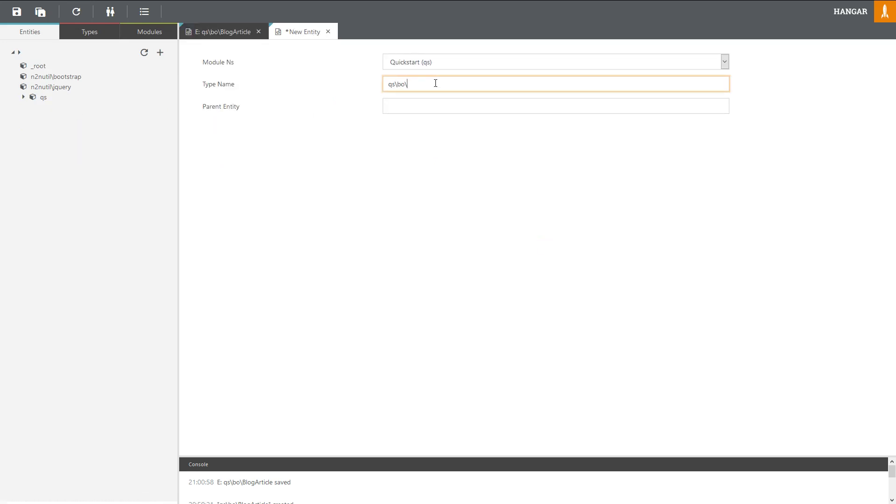
text(\BlogComment)
key(Return)
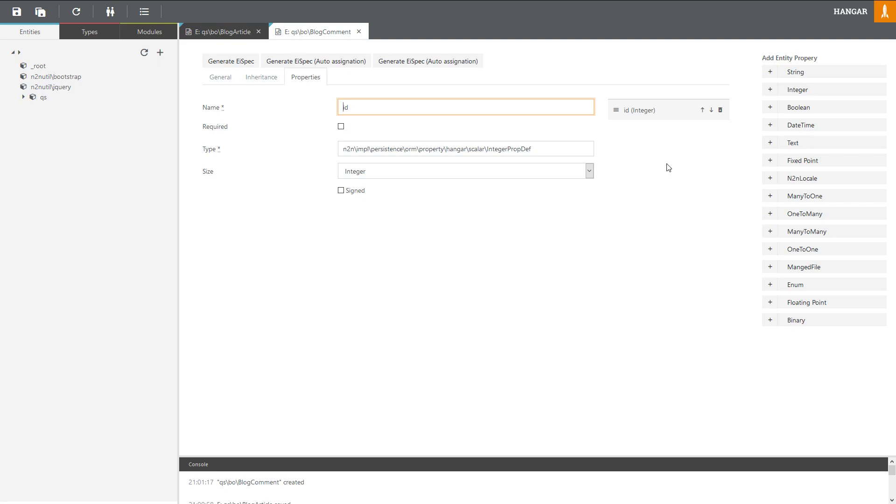
key(F11)
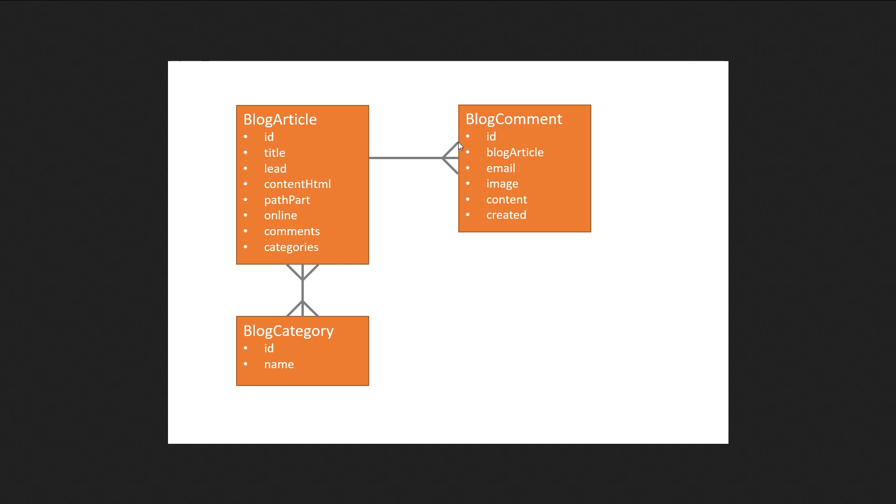
mouse_move(459, 4)
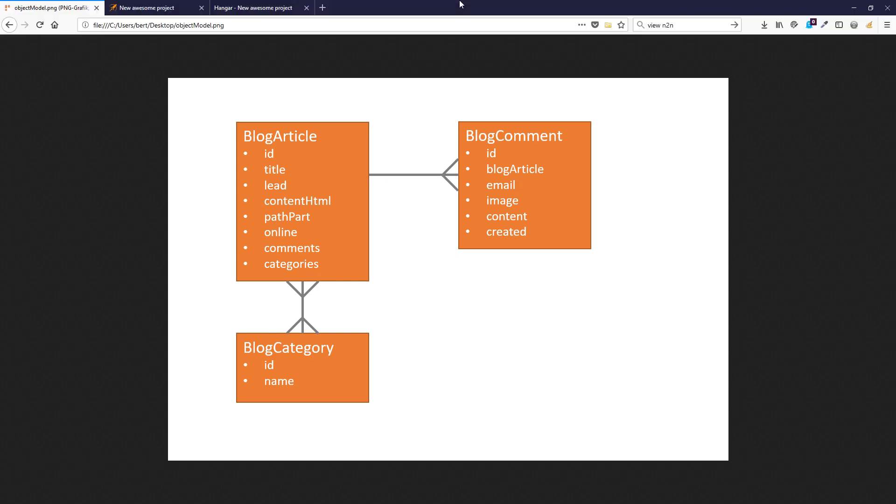
click(270, 7)
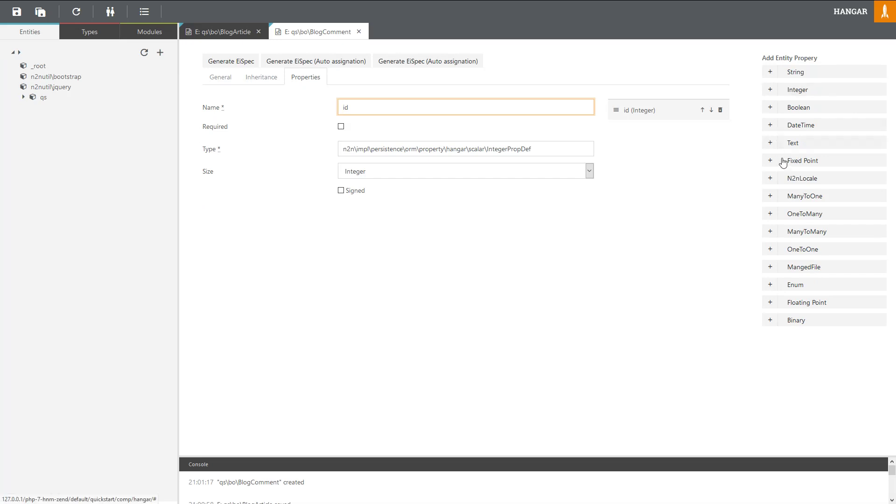
Step: Add a required ManyToOne property blogArticle targeting qs\bo\BlogArticle
click(804, 199)
drag(418, 107, 334, 107)
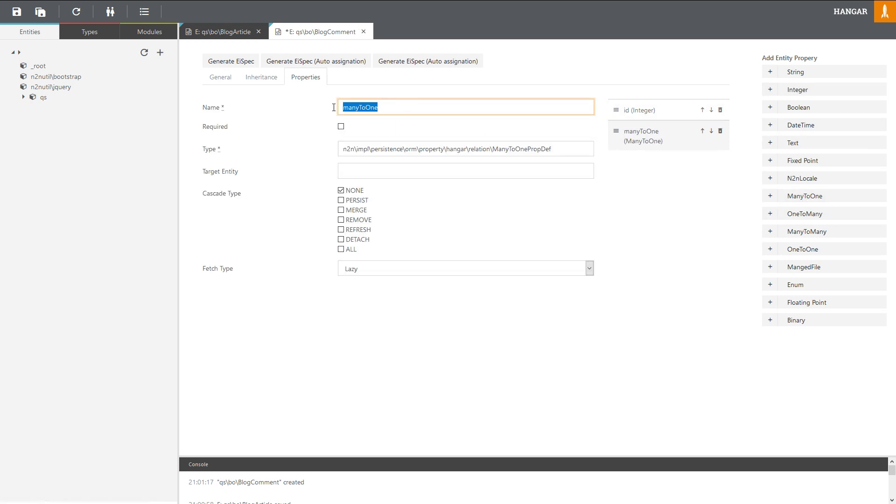
text(blogArticl)
text(le)
click(341, 126)
click(361, 173)
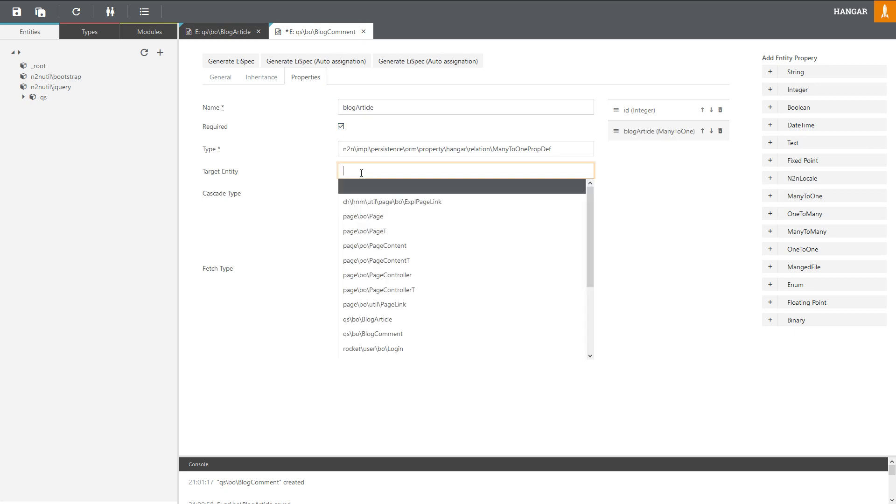
text(art)
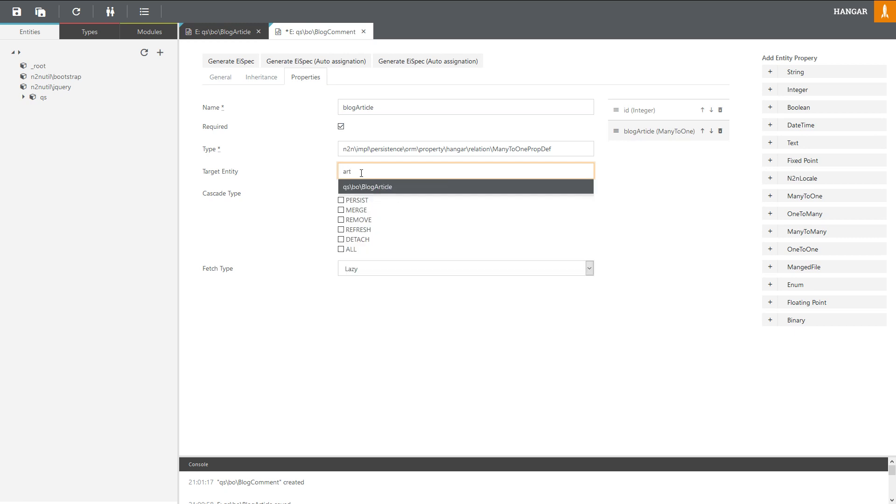
click(369, 188)
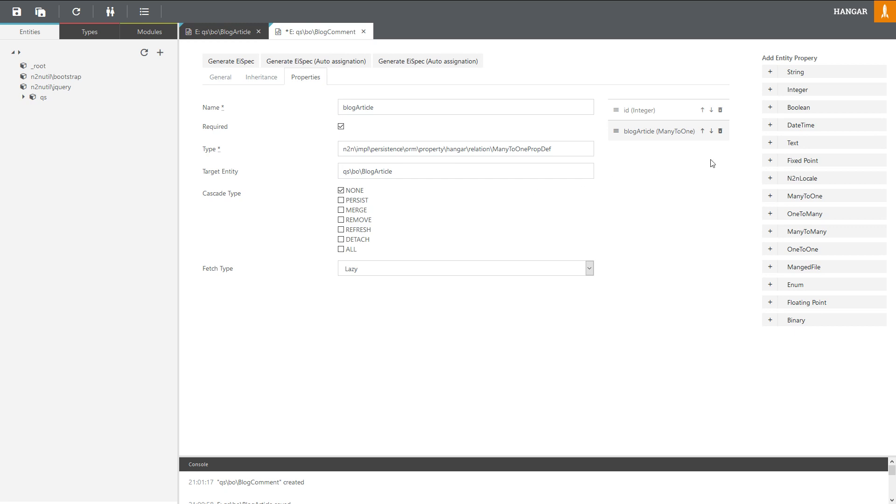
Step: Add email (String) and image (MangedFile) properties to BlogComment
click(801, 73)
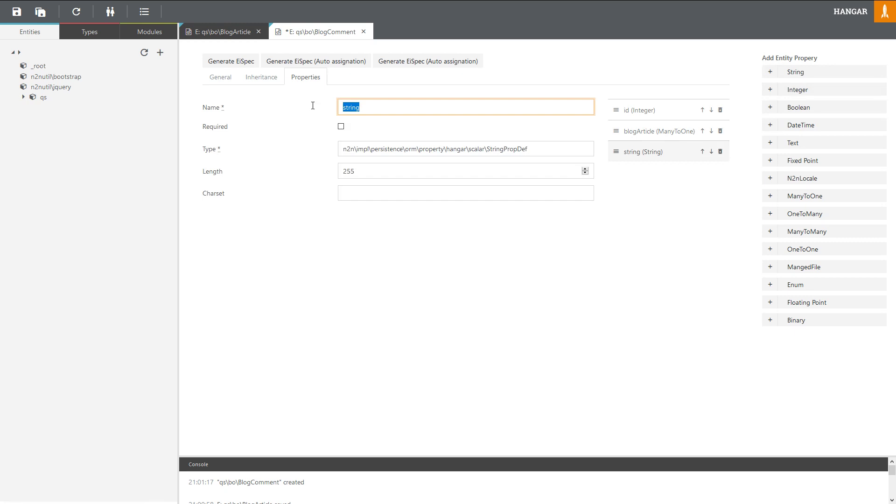
text(email)
click(662, 223)
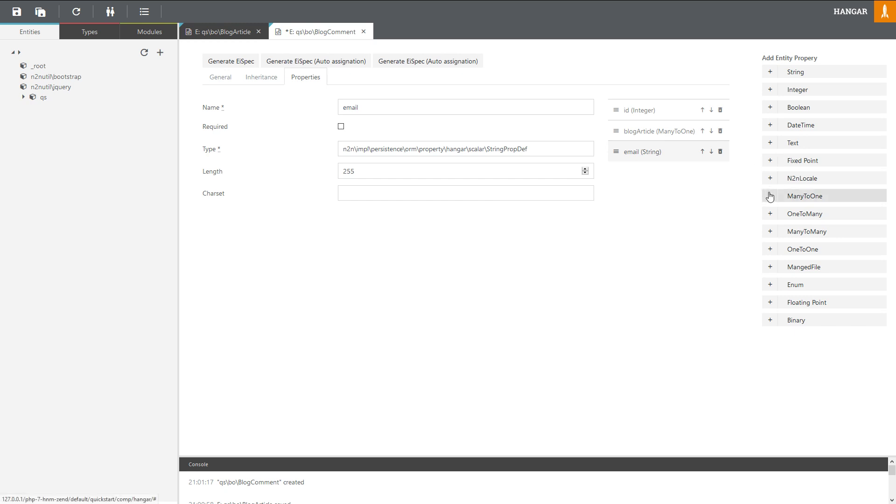
click(798, 269)
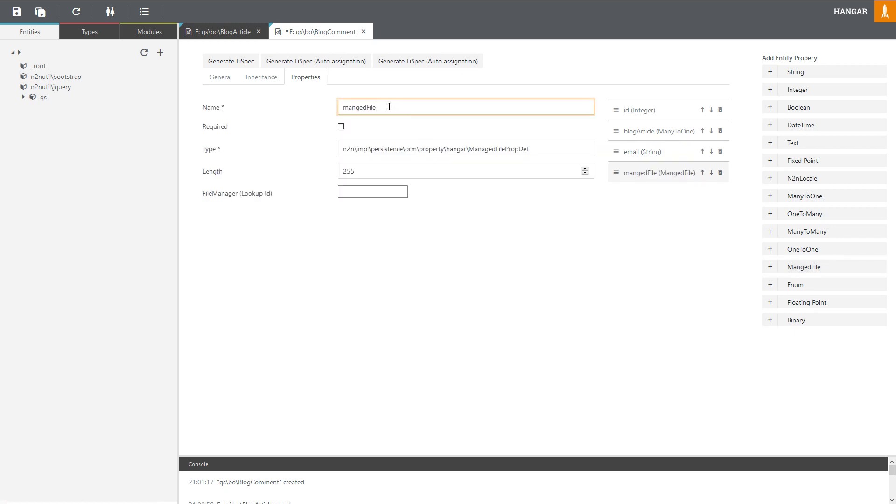
drag(388, 105, 313, 105)
text(image)
click(495, 266)
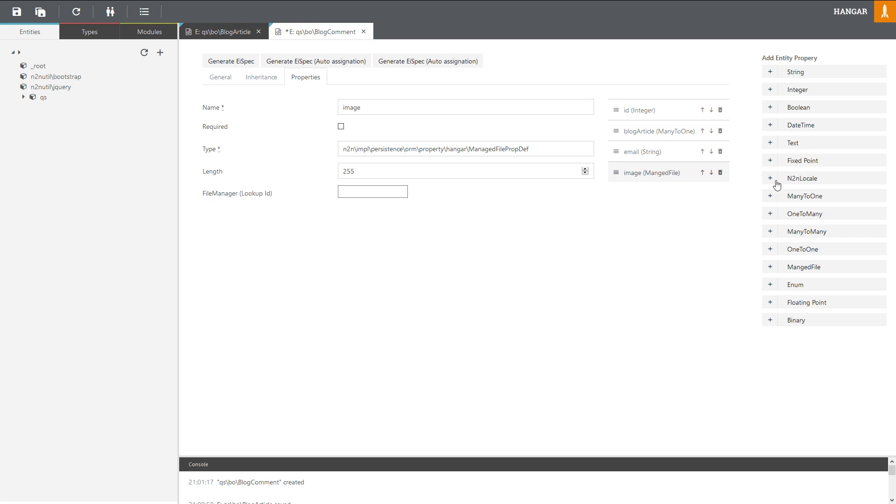
Step: Add content (Text) and created (DateTime) properties, then save BlogComment
click(793, 149)
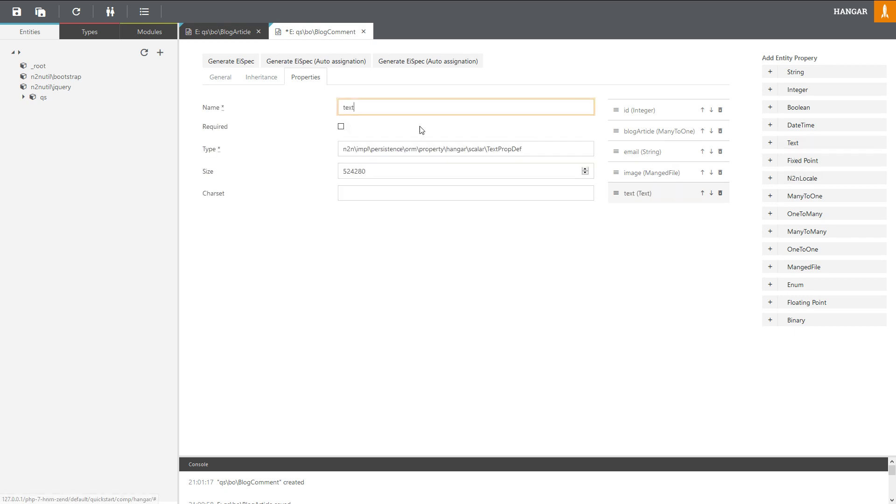
drag(355, 107, 320, 103)
text(con)
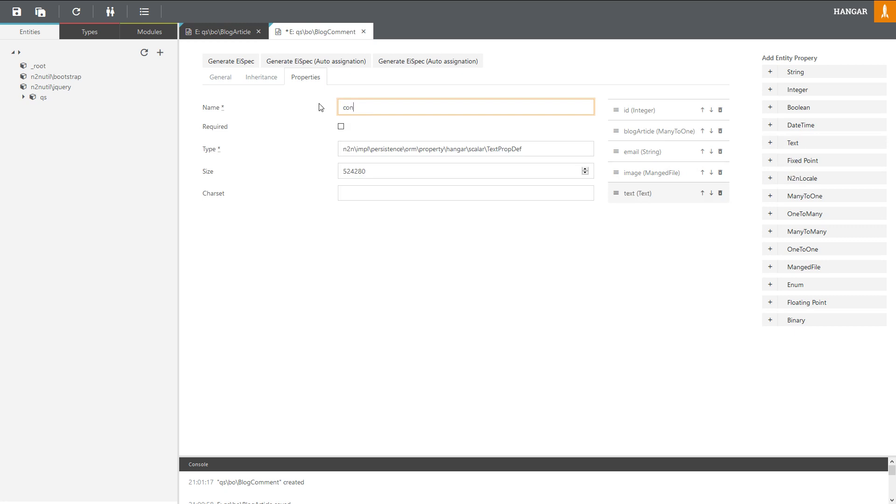
text(tent)
click(673, 247)
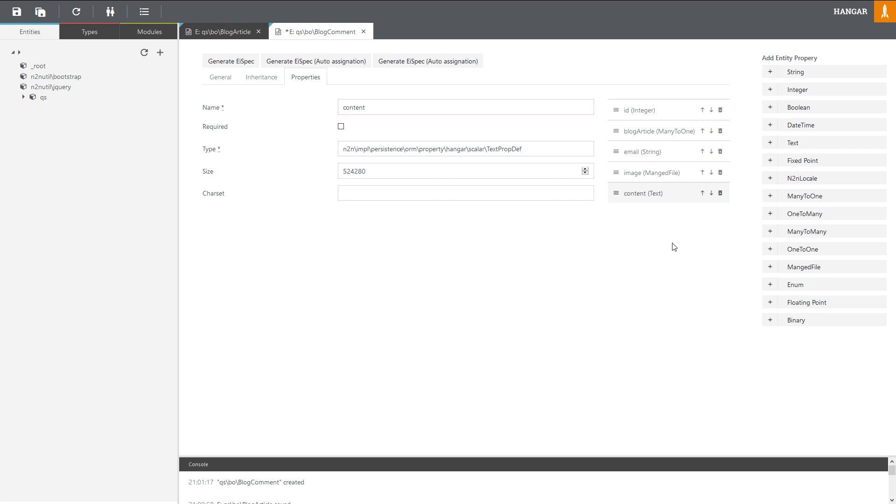
click(797, 125)
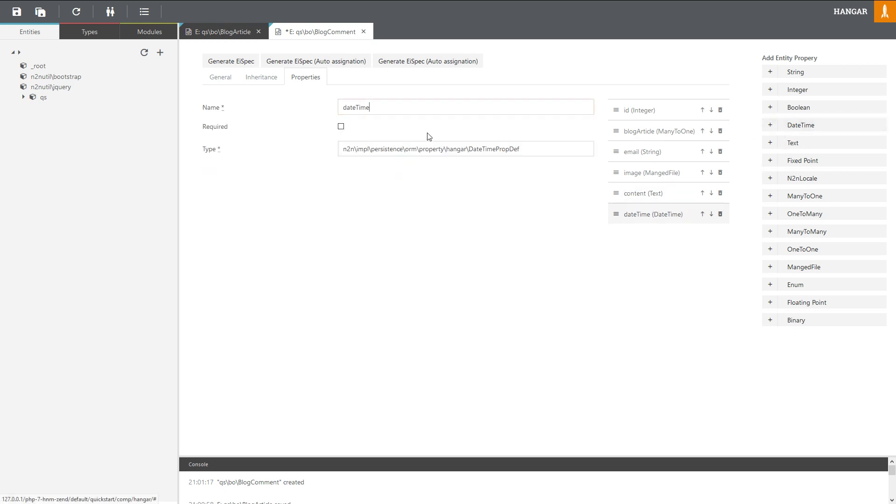
click(386, 106)
drag(387, 106, 310, 104)
text(created)
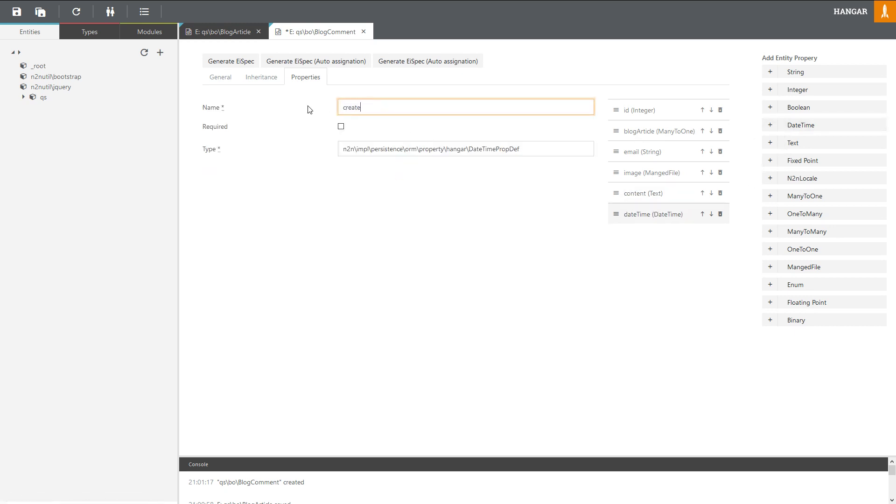
click(655, 270)
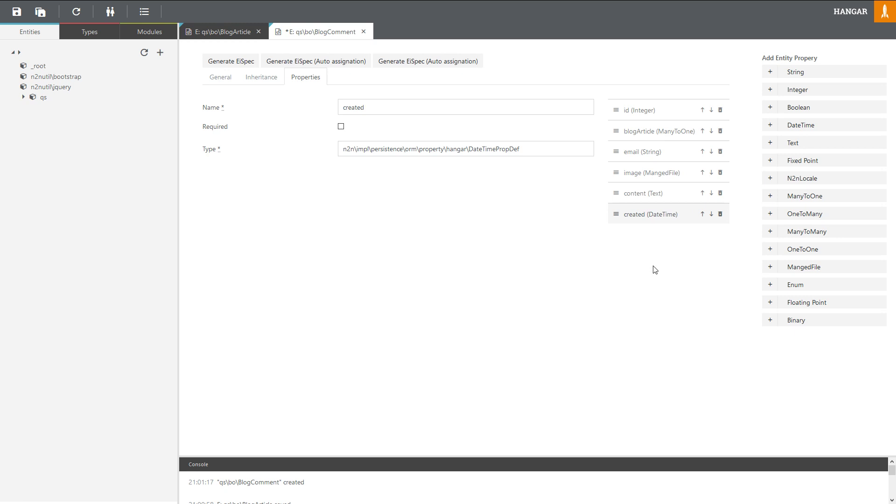
key(ctrl+s)
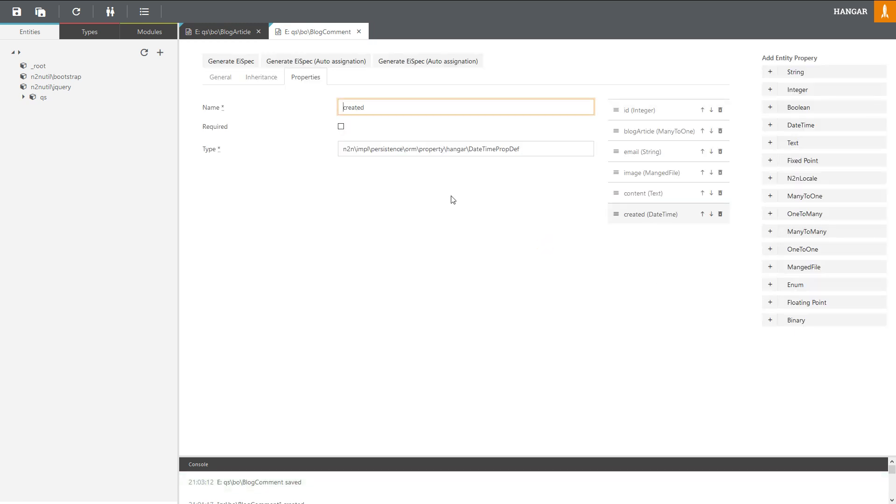
Step: Create entity qs\bo\BlogCategory under the qs\bo namespace
click(23, 97)
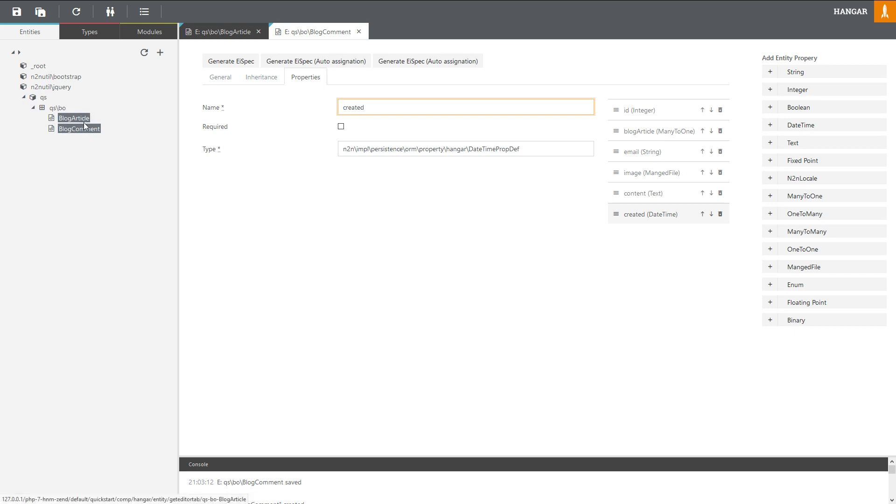
right_click(59, 111)
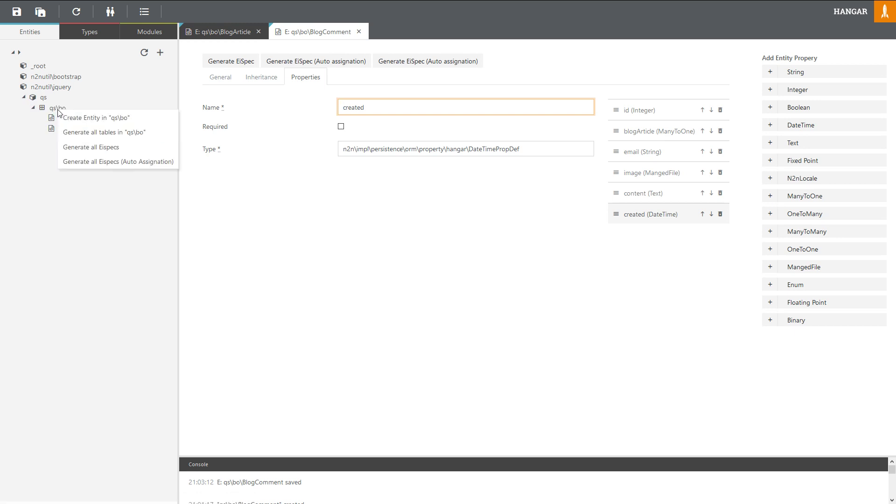
click(84, 119)
click(432, 85)
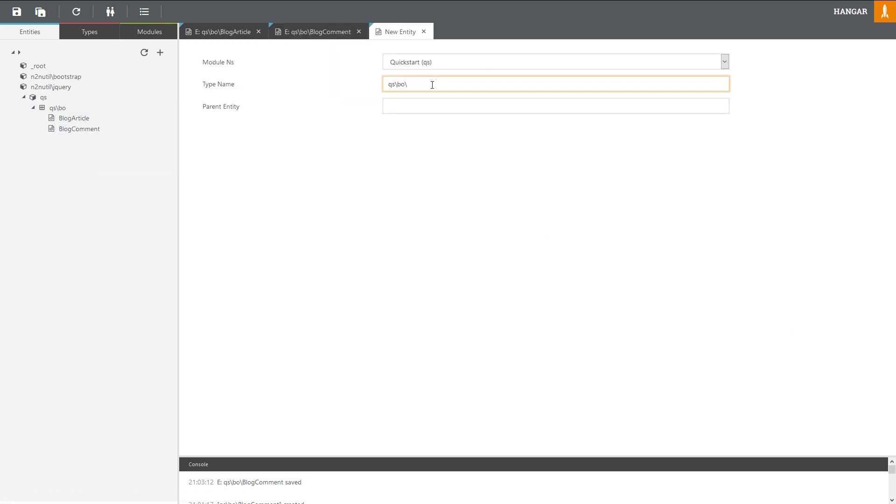
text(BlogCategory)
key(Return)
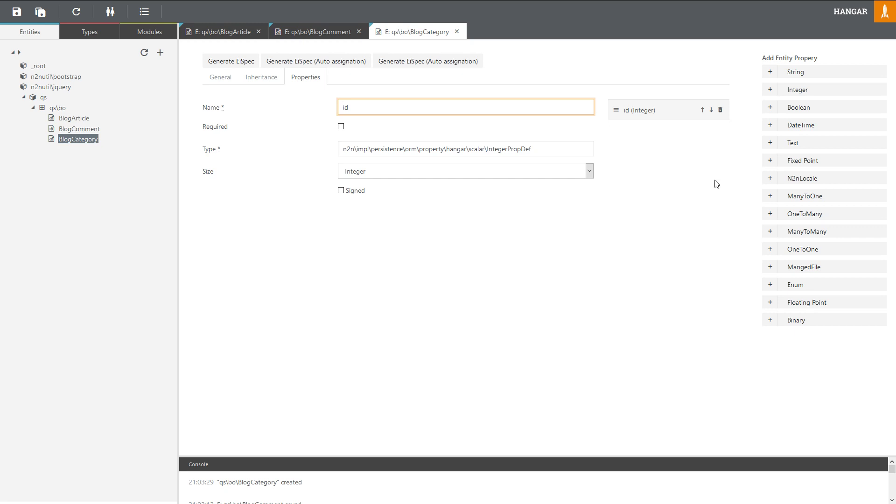
Step: Add a required String property 'name' to BlogCategory with length 50
click(790, 74)
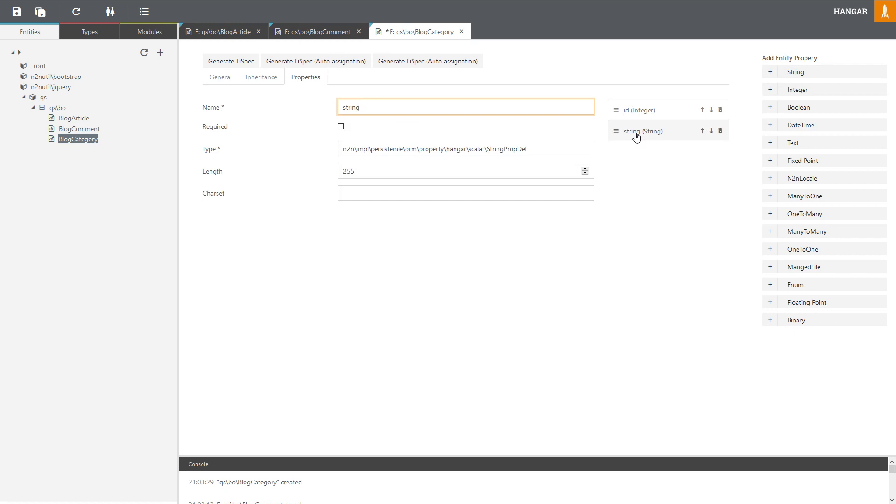
double_click(390, 106)
text(name)
click(672, 245)
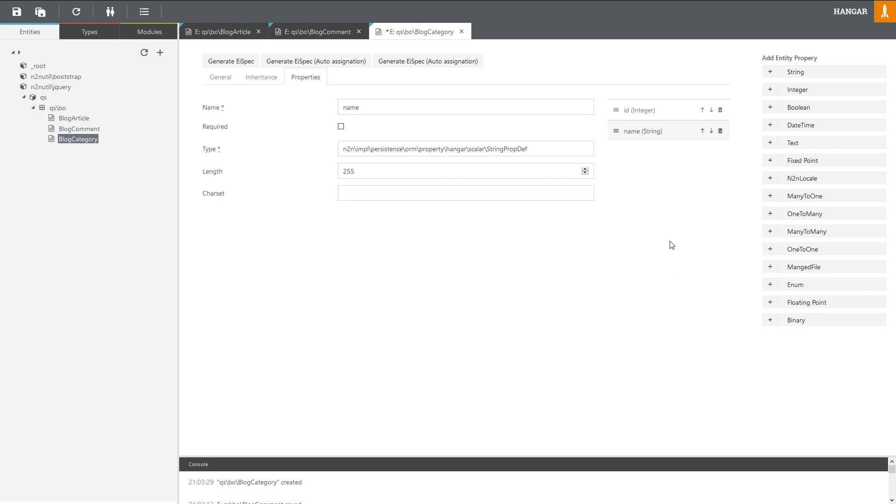
double_click(348, 171)
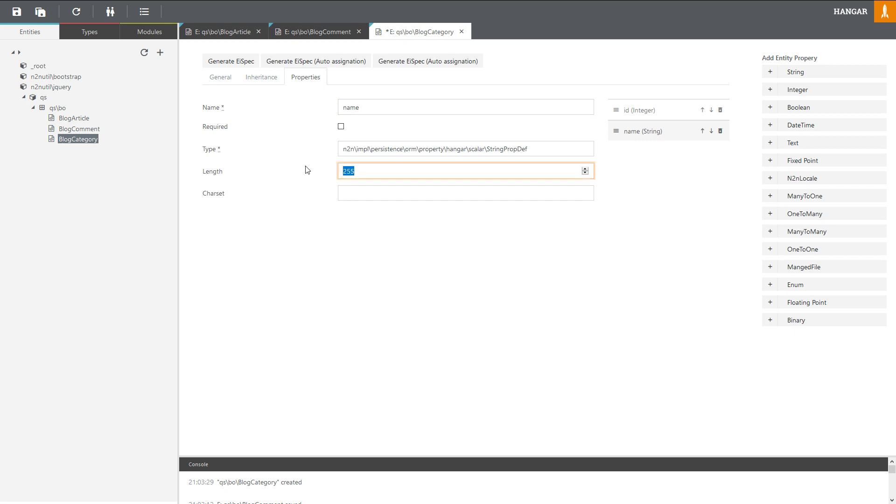
text(50)
click(703, 212)
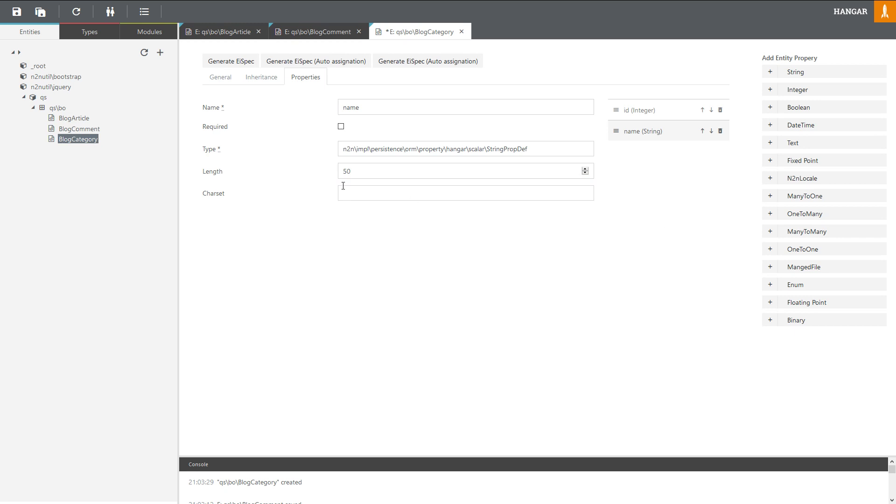
click(341, 127)
Step: Check the entity diagram, then return to the Hangar editor
mouse_move(153, 2)
click(69, 6)
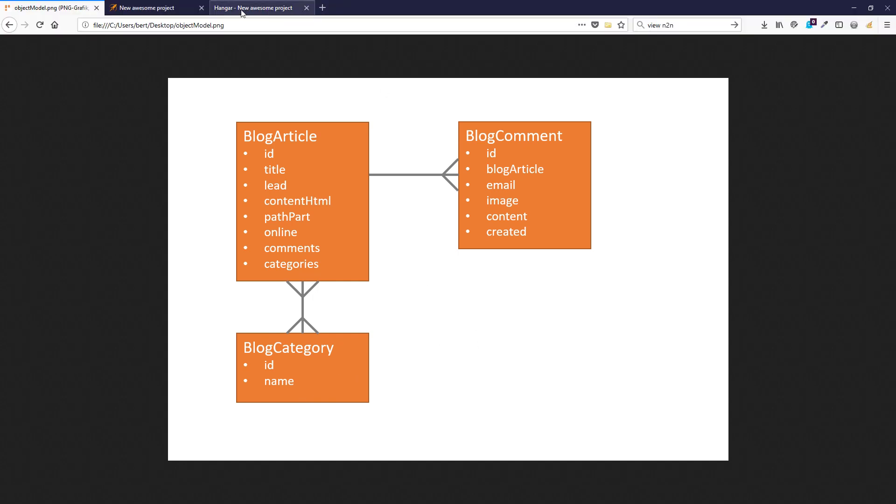
click(280, 7)
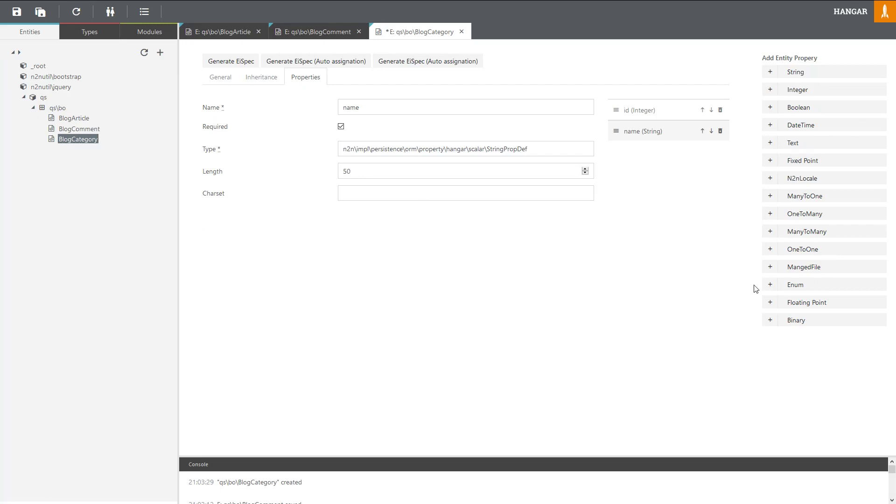
Step: Add an 'articles' ManyToMany property to BlogCategory targeting qs\bo\BlogArticle, and save
click(789, 235)
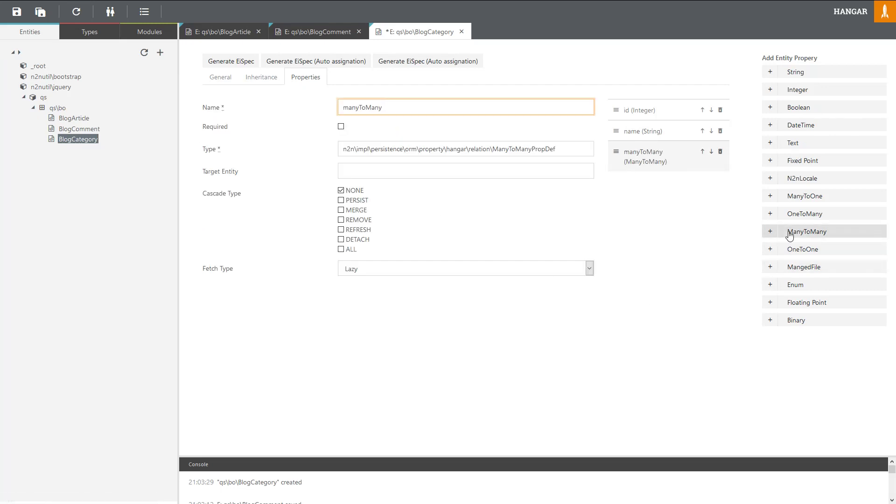
drag(379, 108, 325, 109)
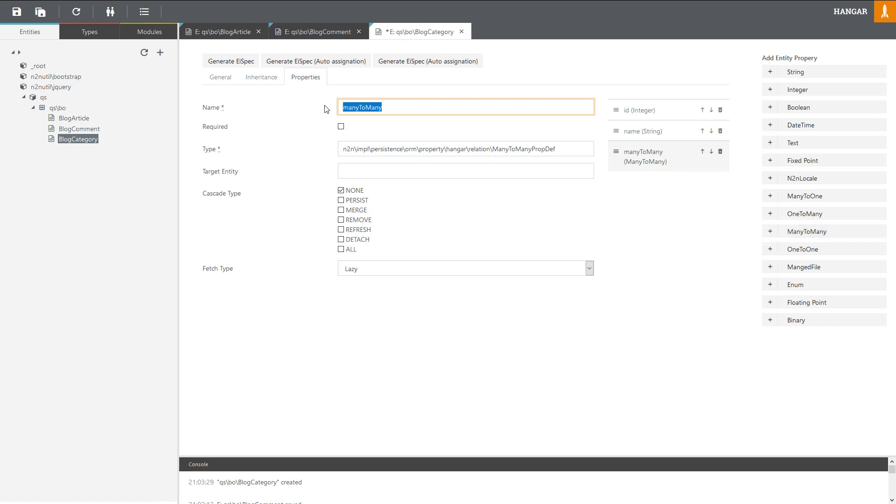
text(articles)
click(369, 170)
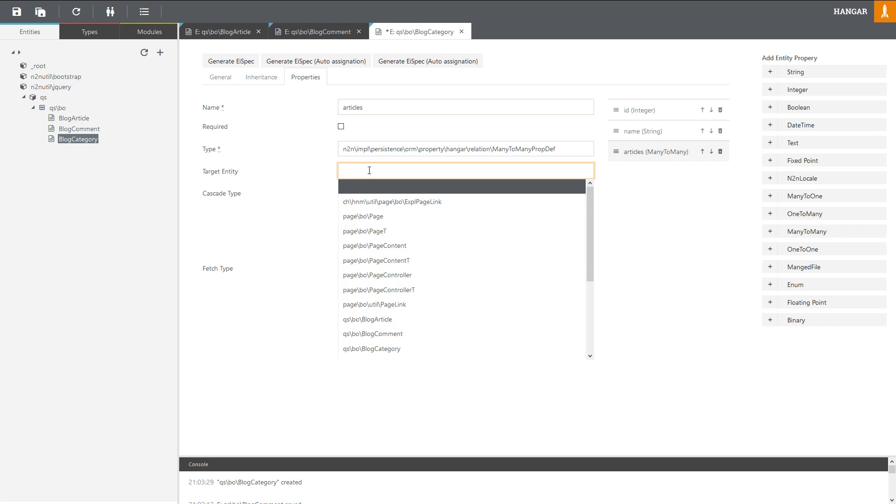
text(bl)
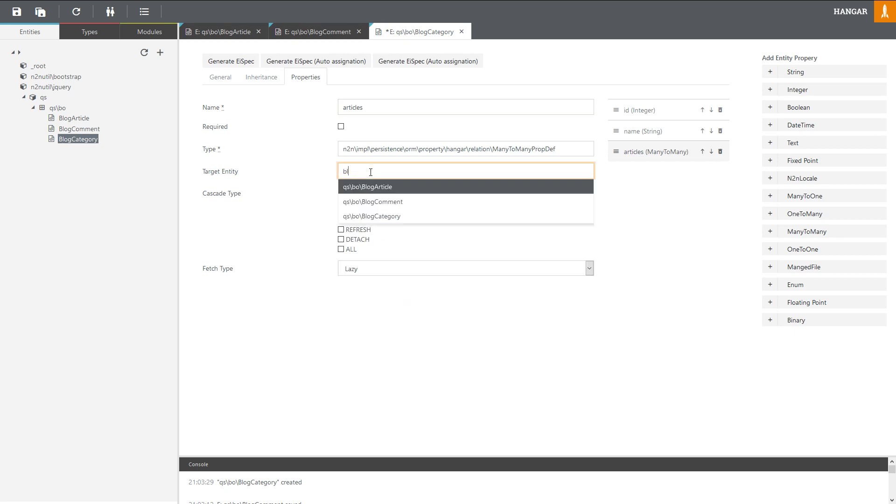
click(383, 190)
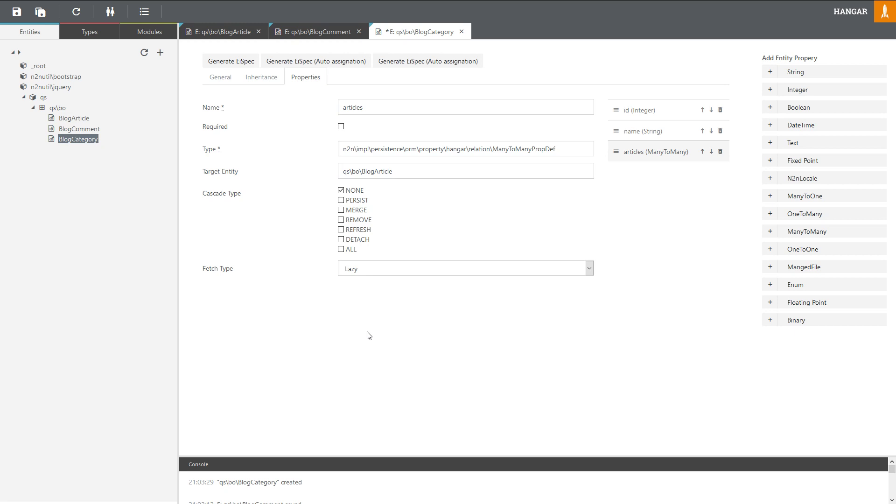
key(ctrl+s)
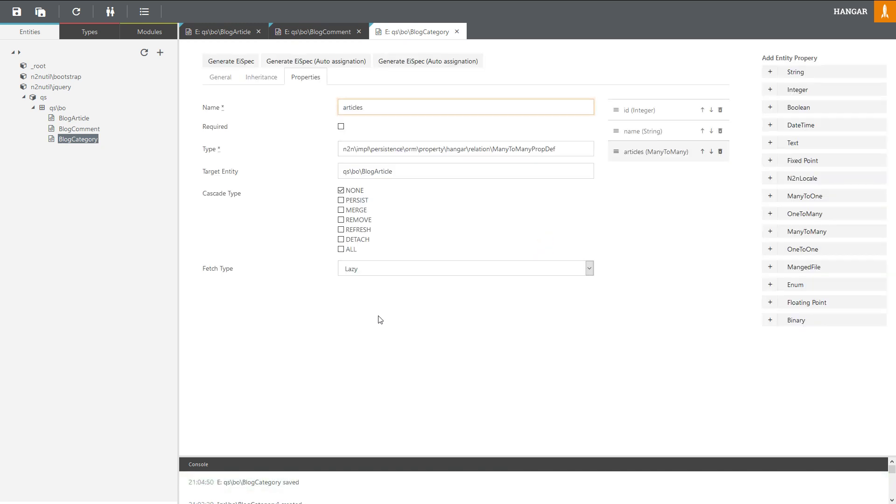
Step: Open the BlogArticle entity, check the entity diagram in the first tab, and return to Hangar
click(73, 118)
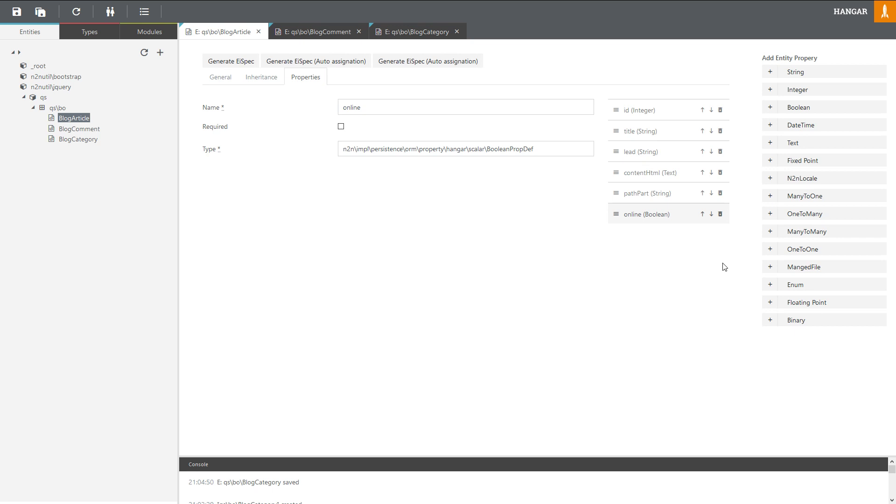
mouse_move(220, 2)
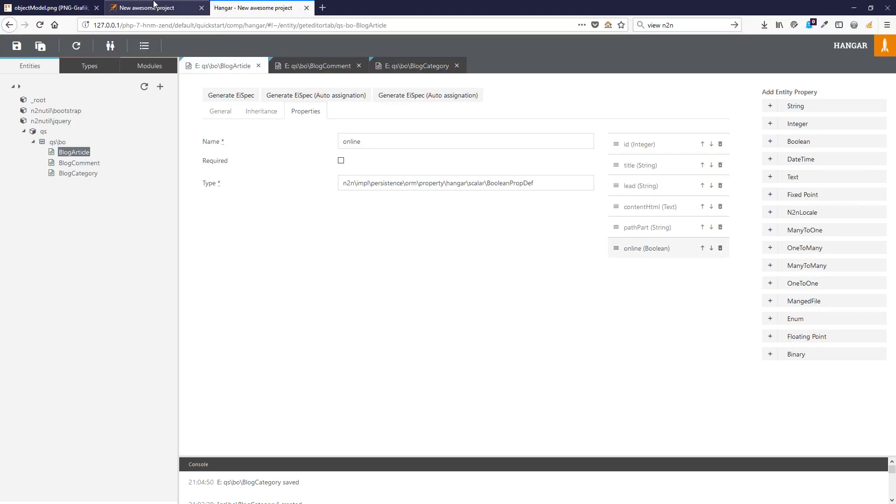
click(56, 8)
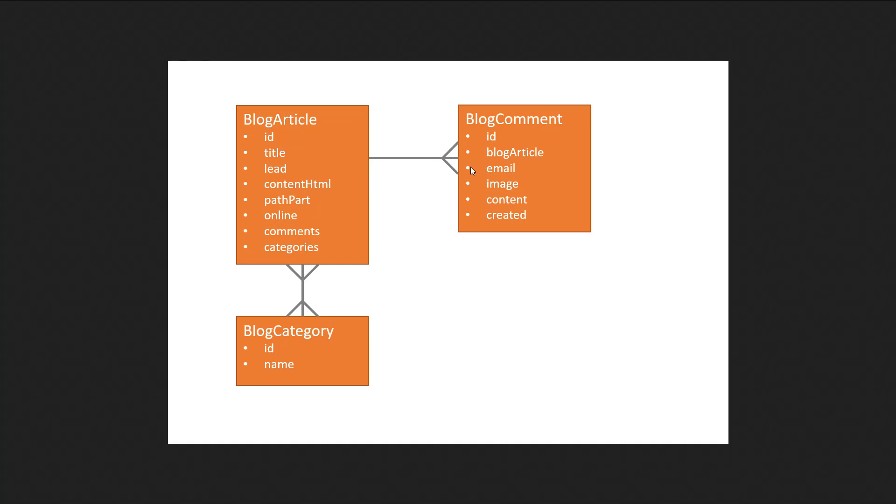
click(240, 3)
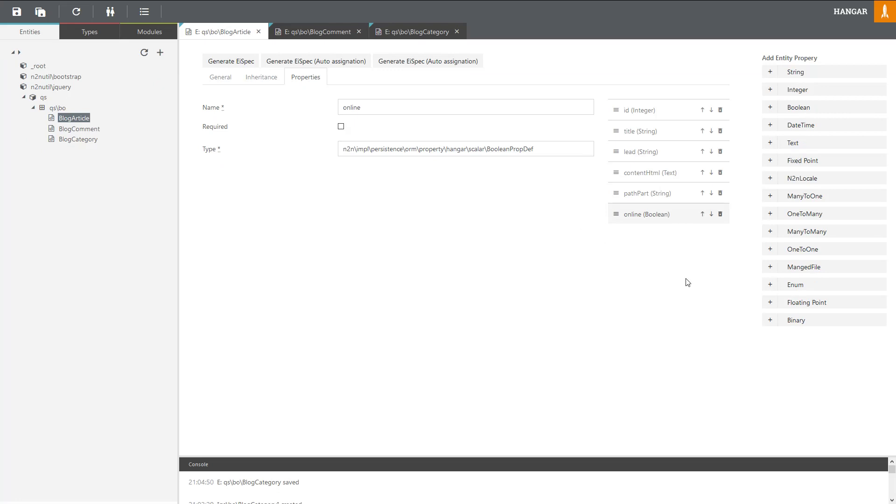
Step: Add a OneToMany 'comments' property to qs\bo\BlogComment mapped by blogArticle, then add a ManyToMany property
click(798, 216)
drag(379, 108, 313, 105)
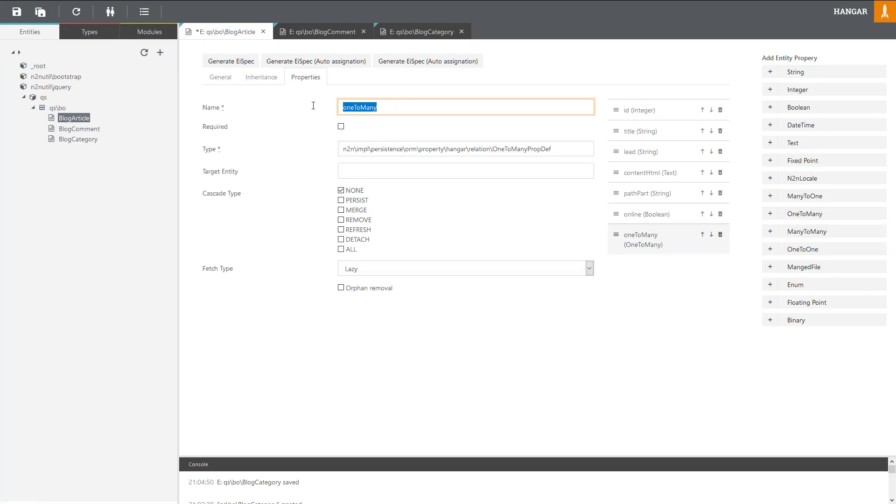
text(comments)
click(362, 174)
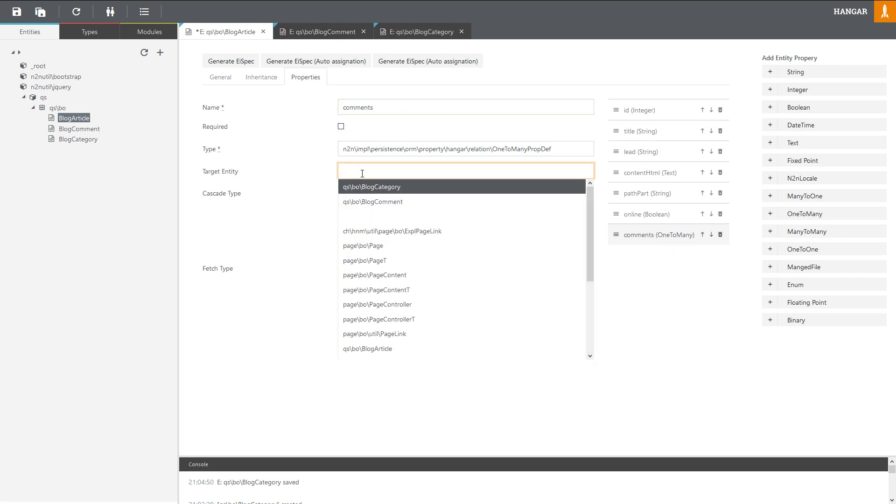
click(373, 201)
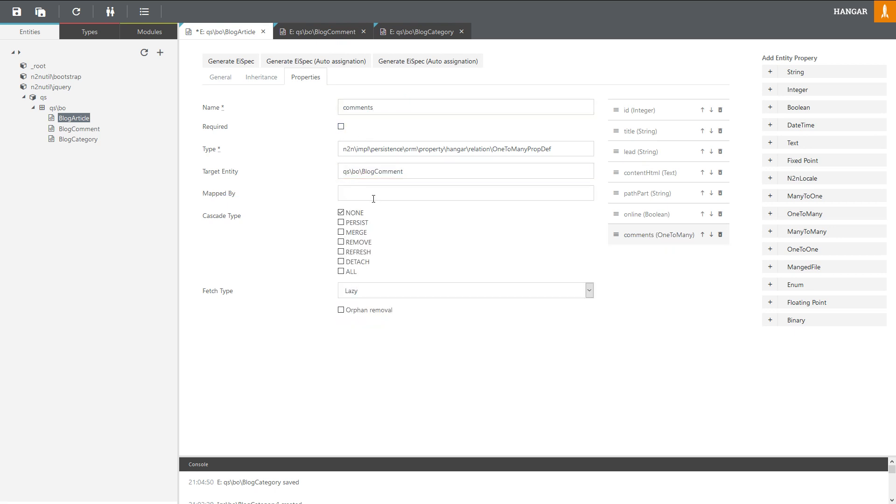
click(374, 198)
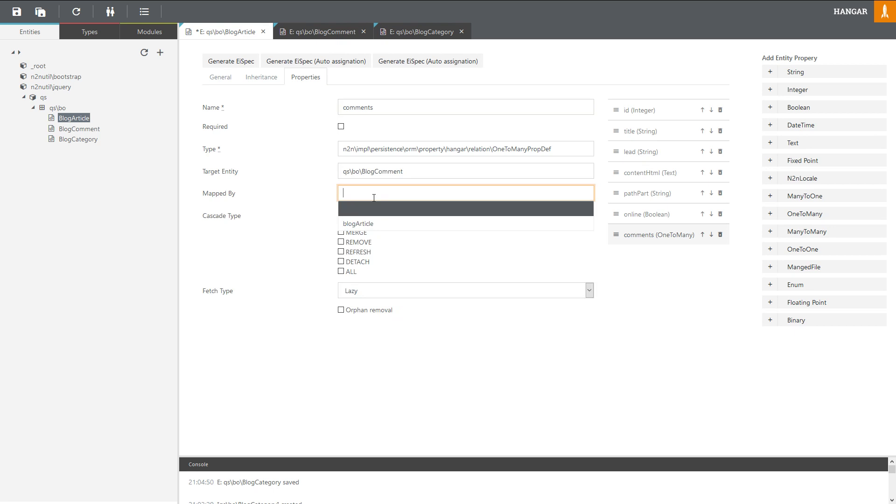
click(376, 223)
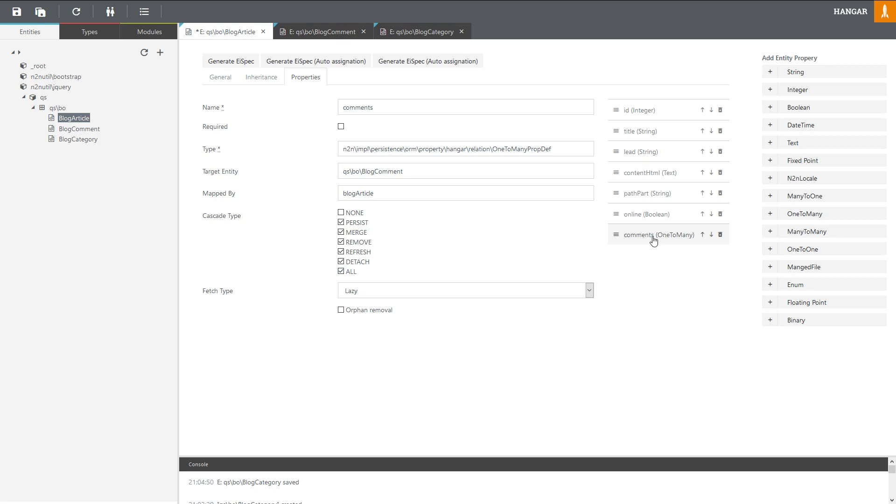
click(810, 233)
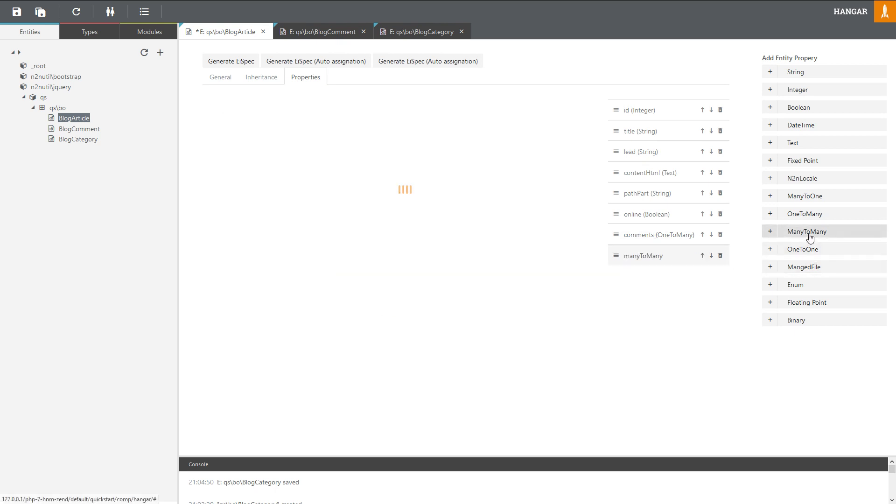
Step: Name the ManyToMany property 'categories', targeting qs\bo\BlogCategory mapped by articles, and save BlogArticle
drag(389, 108, 311, 105)
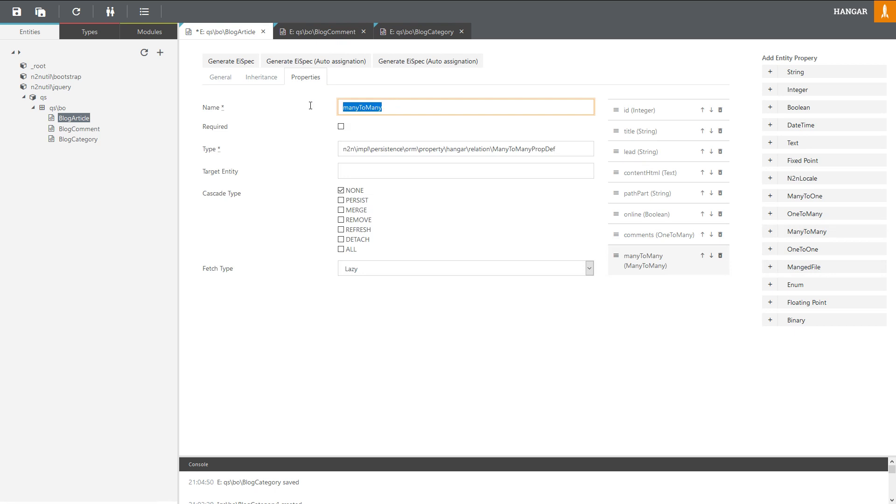
text(categories)
click(369, 172)
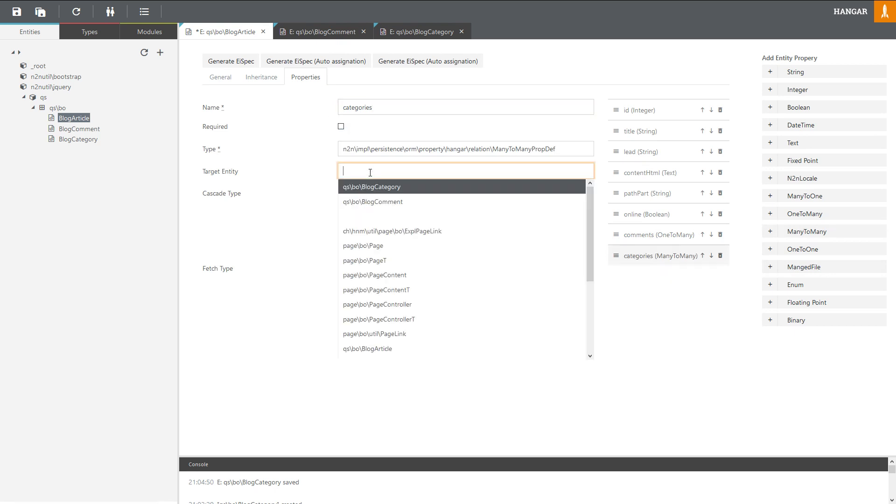
click(381, 185)
click(371, 193)
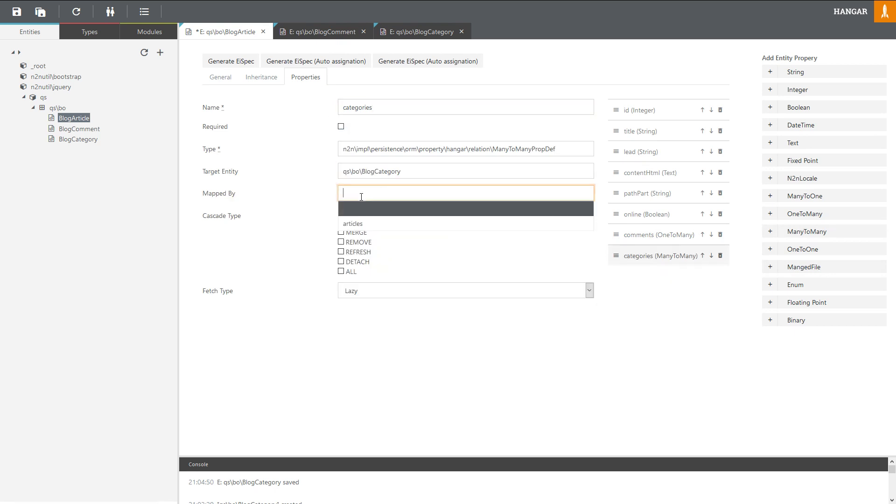
click(364, 224)
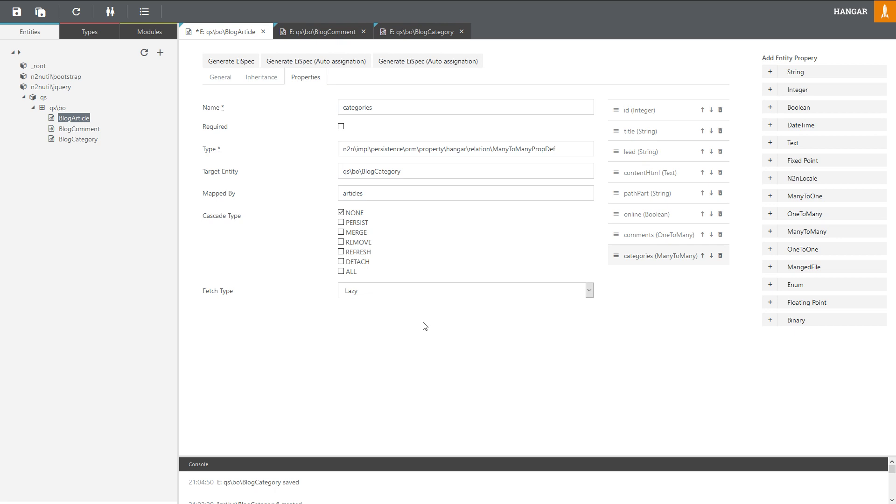
key(ctrl+s)
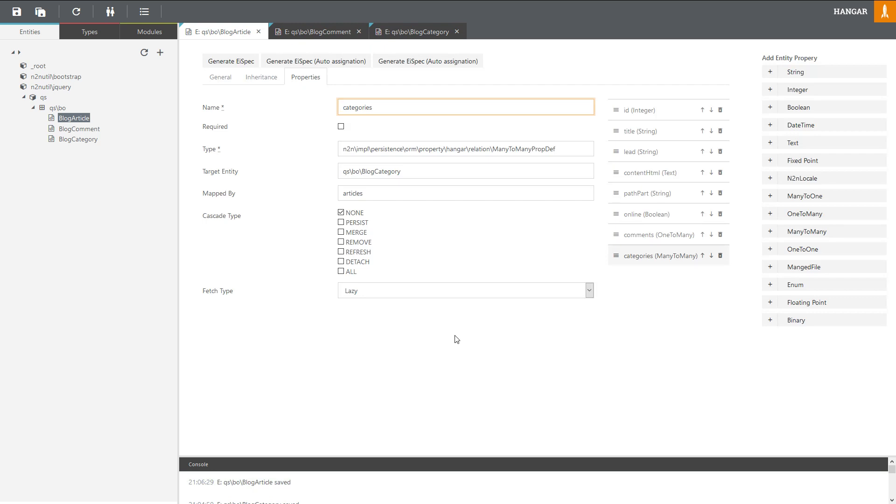
Step: Generate database tables for BlogArticle, BlogComment and BlogCategory, then switch to the New awesome project admin tab
right_click(74, 122)
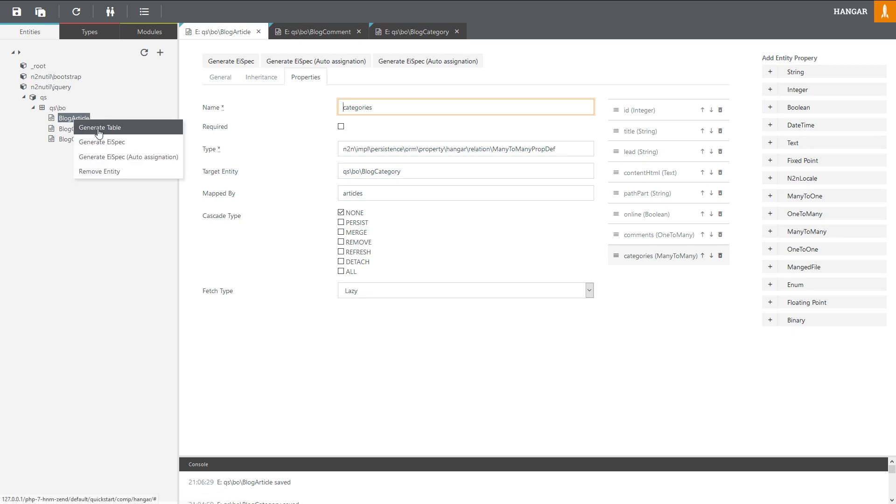
click(99, 133)
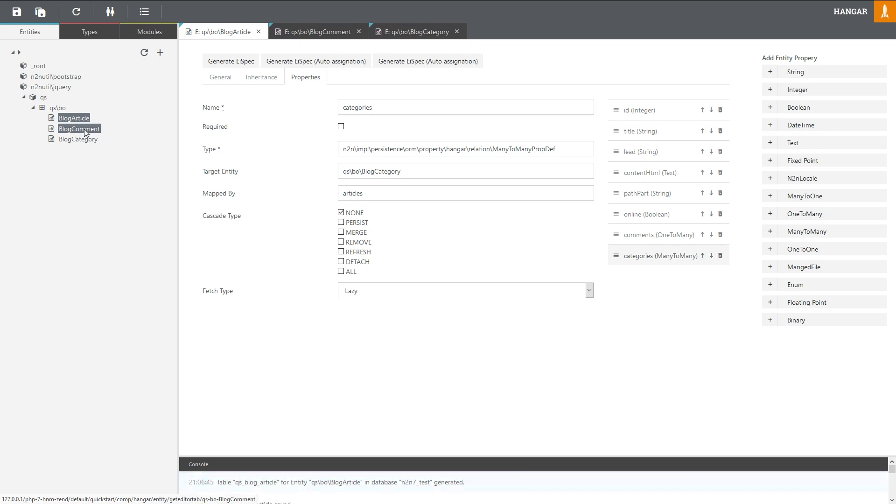
right_click(84, 129)
click(102, 140)
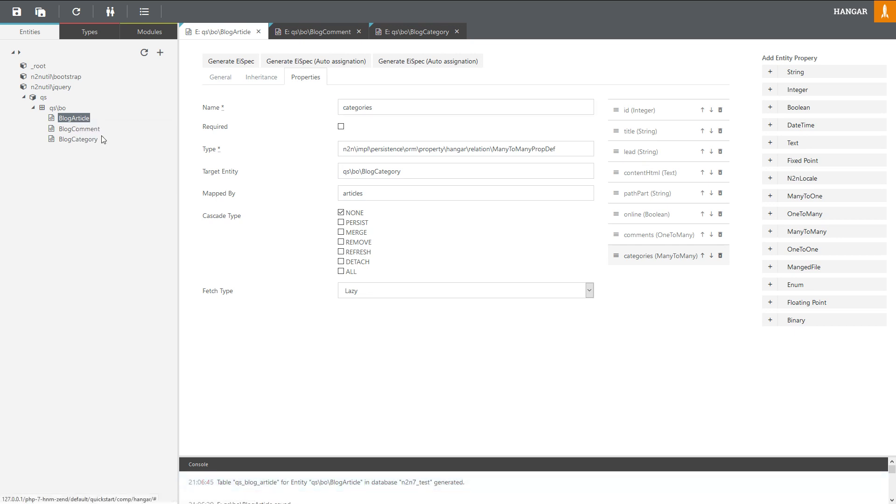
right_click(80, 139)
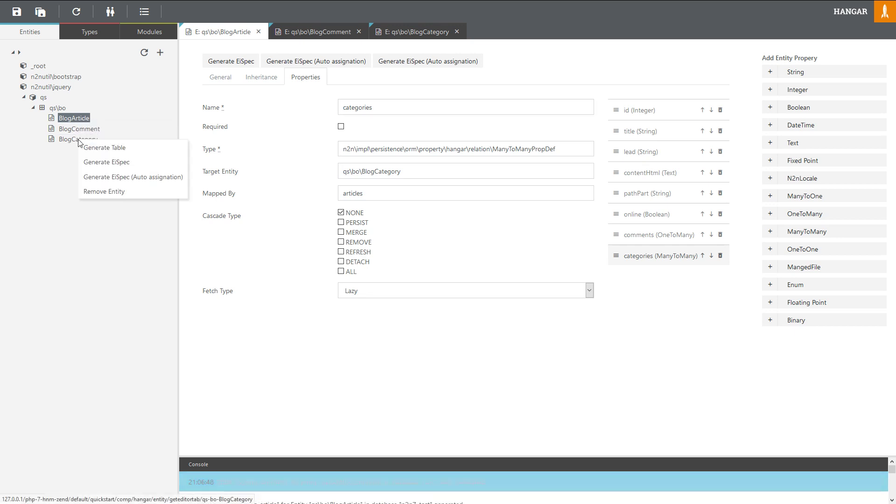
click(103, 149)
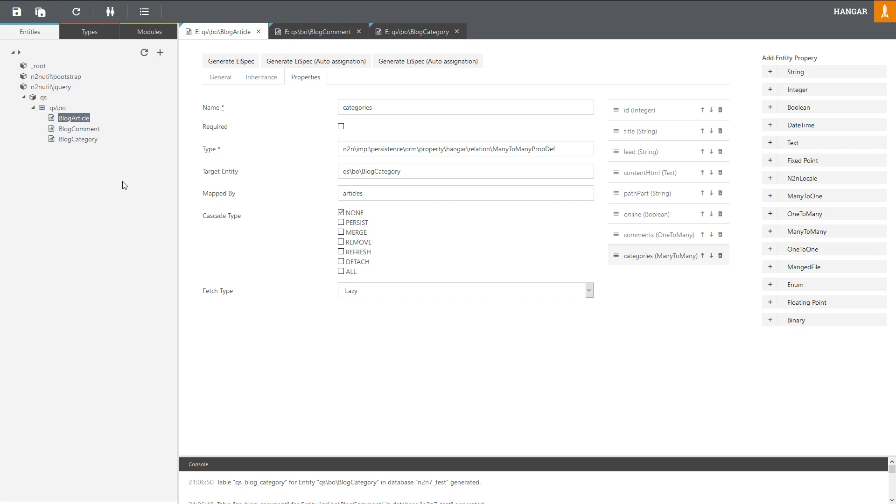
click(149, 7)
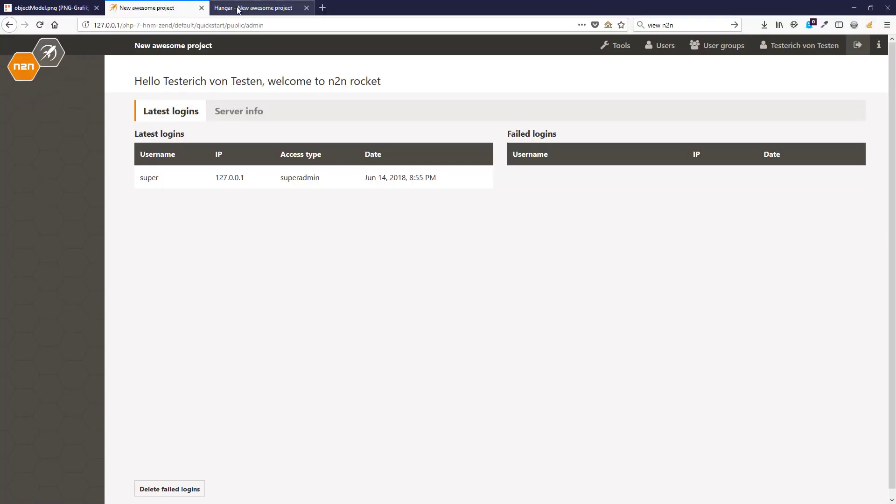
Step: Switch back to the 'Hangar - New awesome project' browser tab
click(239, 10)
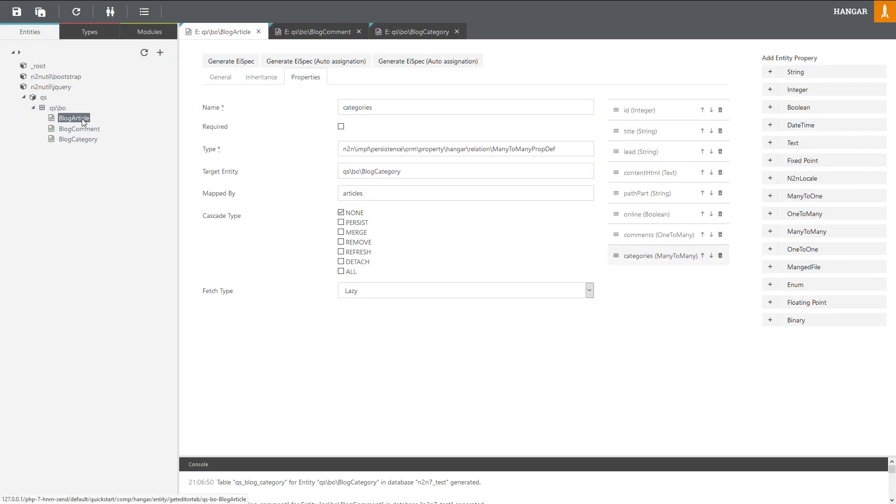
Step: Generate the EiSpecs for BlogArticle and BlogComment, and bring up the BlogCategory editor
right_click(83, 122)
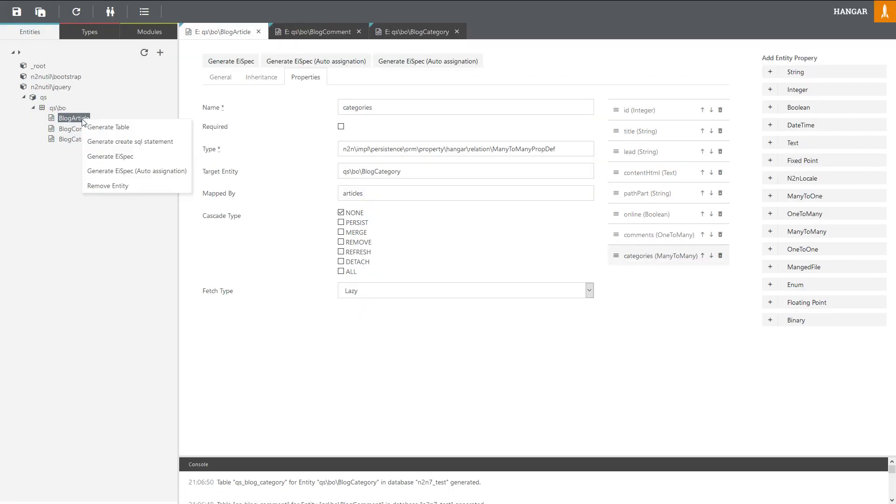
click(321, 365)
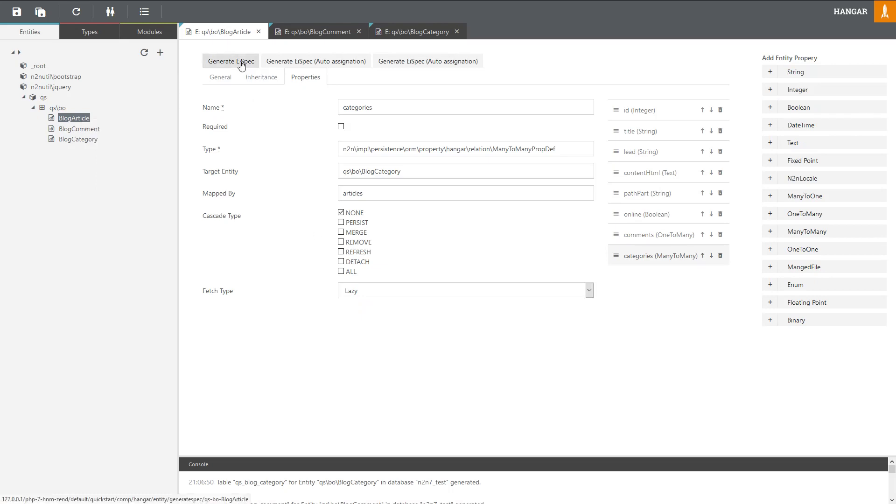
click(241, 64)
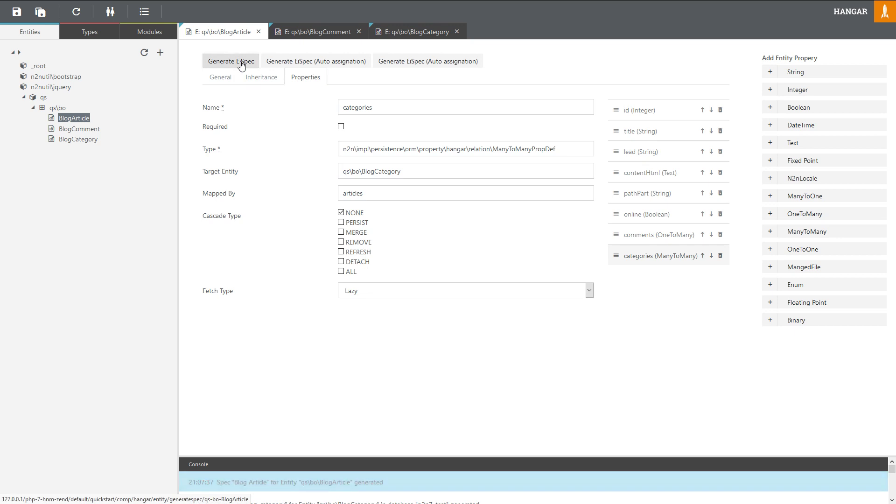
click(325, 38)
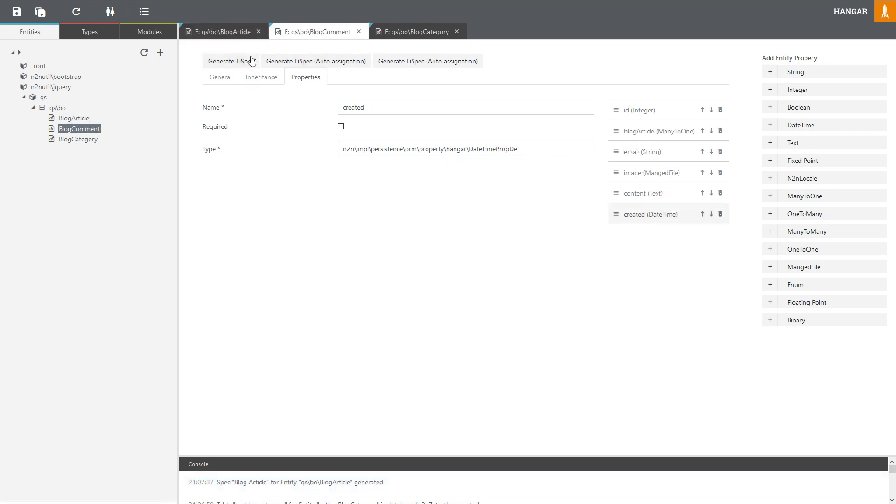
click(237, 66)
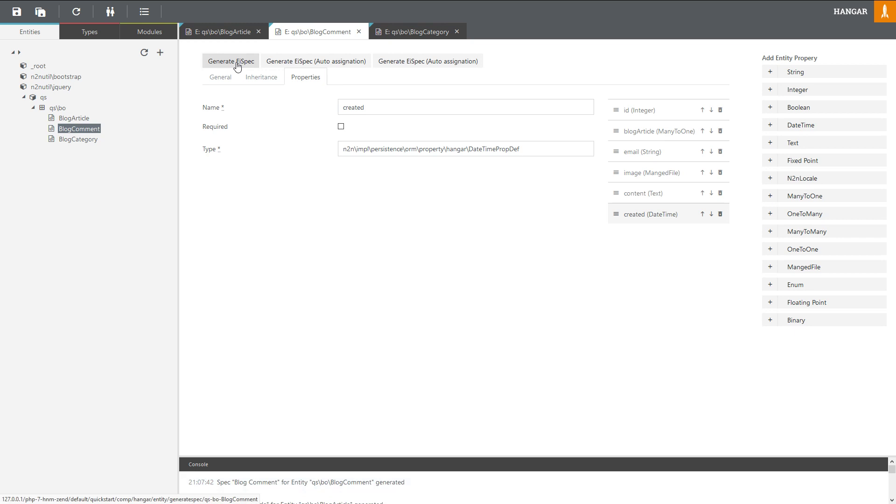
click(408, 33)
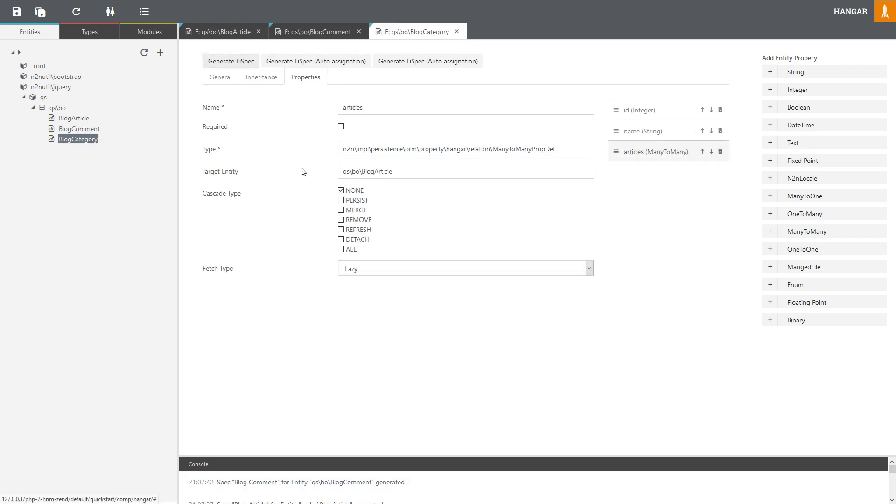
Step: Show the Types list, refresh it, and expand qs to list the new specs
click(95, 38)
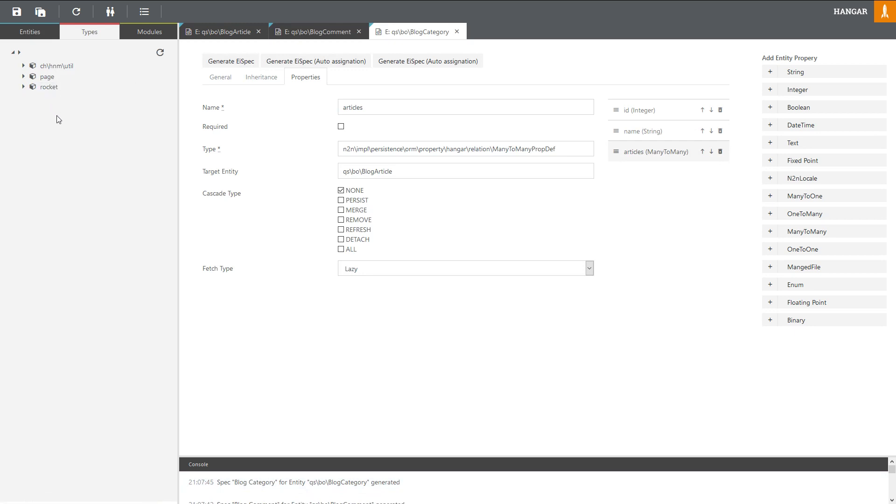
click(159, 53)
click(43, 87)
click(24, 87)
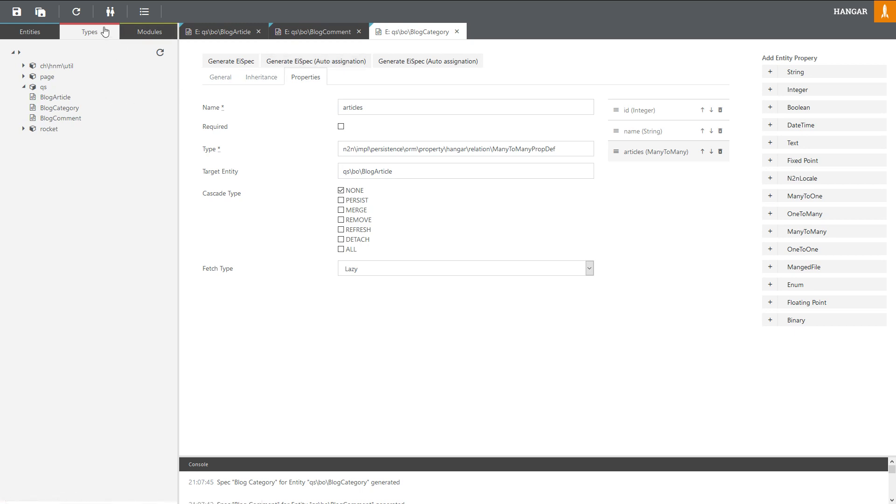
Step: Reload the BlogCategory, BlogComment and BlogArticle editors, then open the 'Spec: Blog Article' EiSpec
click(77, 12)
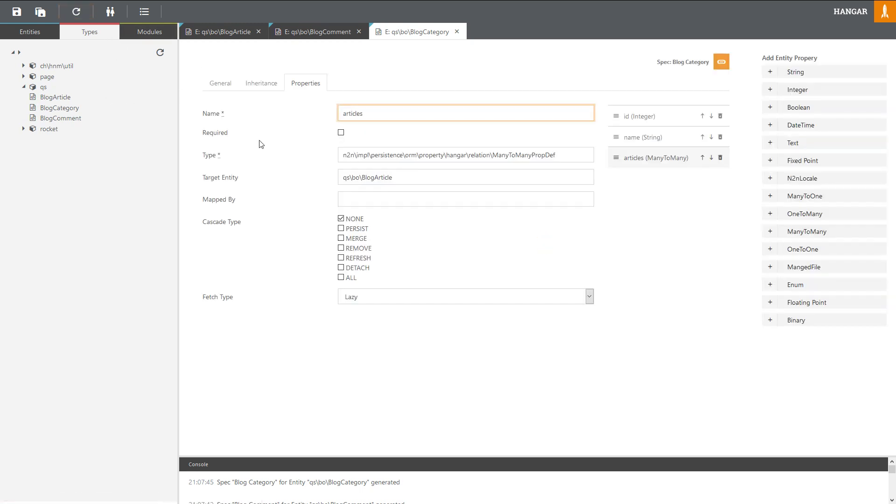
click(321, 38)
click(228, 82)
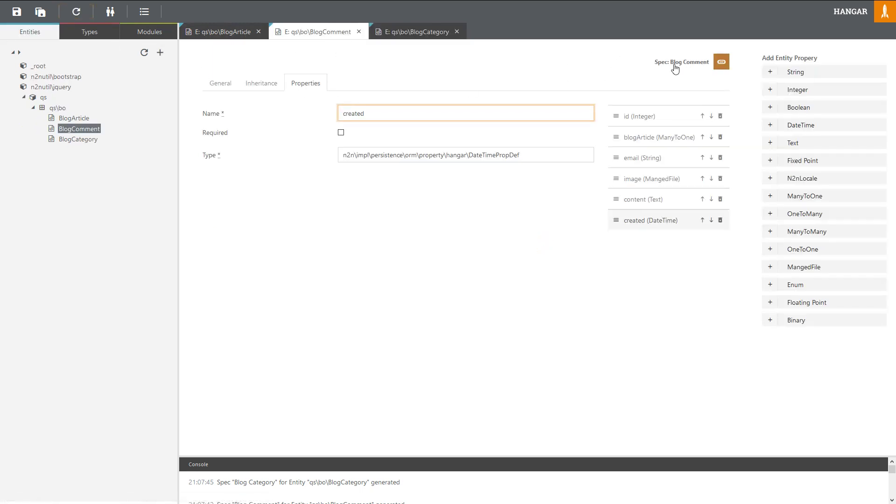
click(220, 31)
click(77, 13)
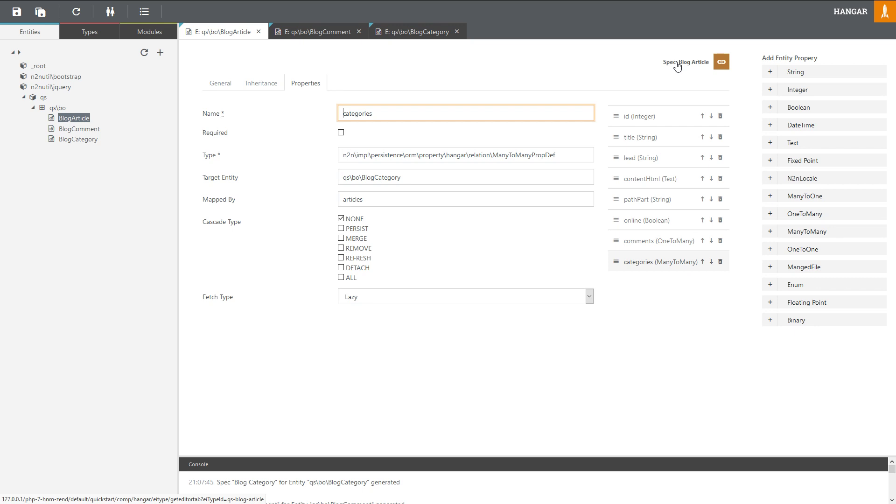
click(688, 65)
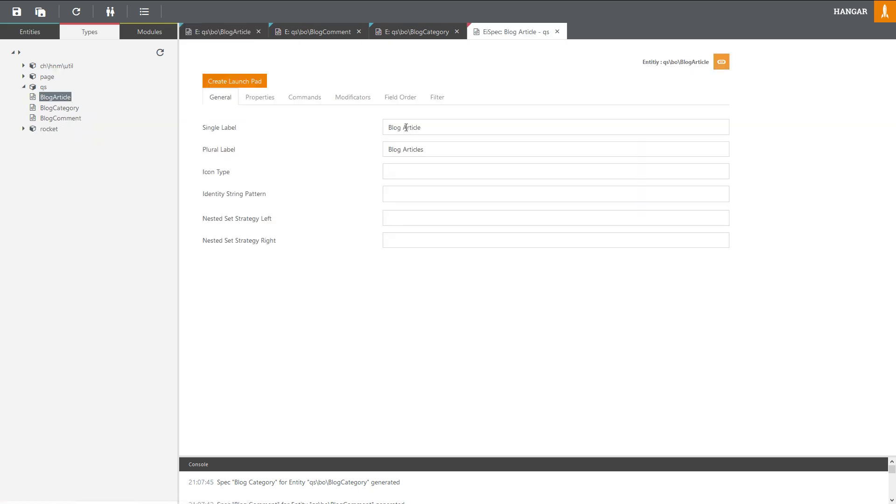
Step: Change the spec labels to 'Article' and 'Articles' by removing 'Blog '
drag(403, 127, 370, 125)
key(BackSpace)
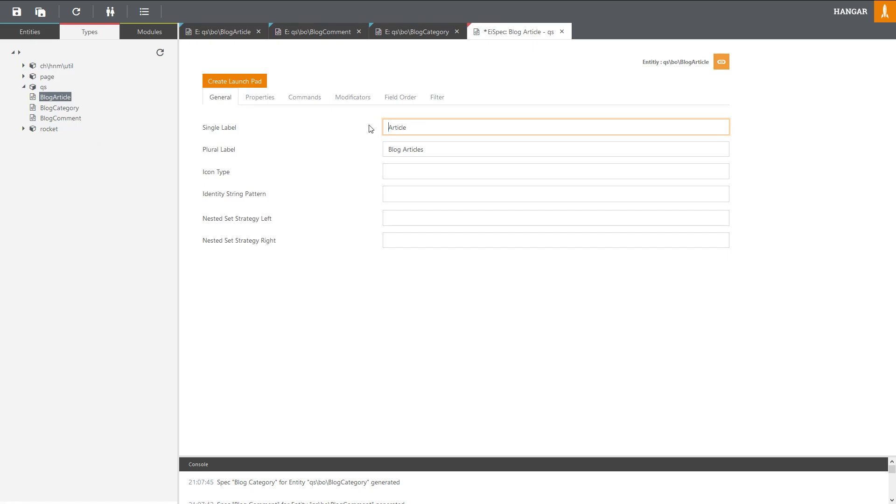
drag(377, 146, 362, 146)
key(BackSpace)
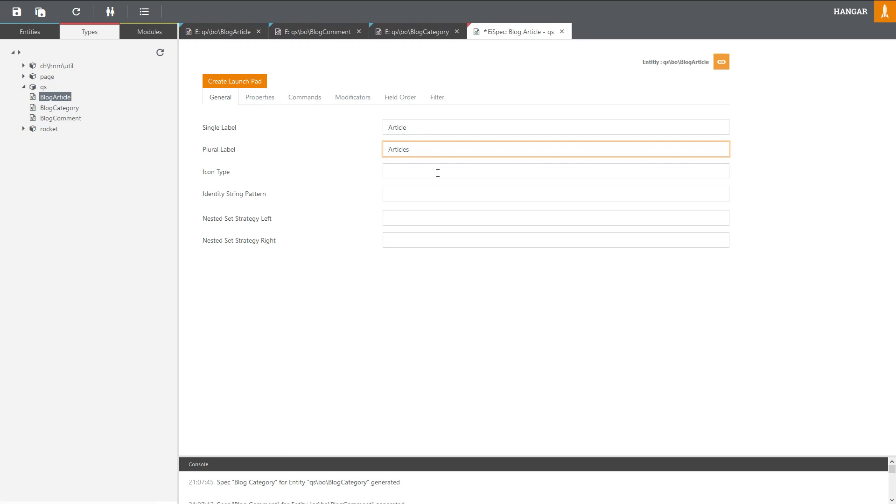
Step: Add fields for title, lead, contentHtml, pathPart, online, comments and categories
click(260, 99)
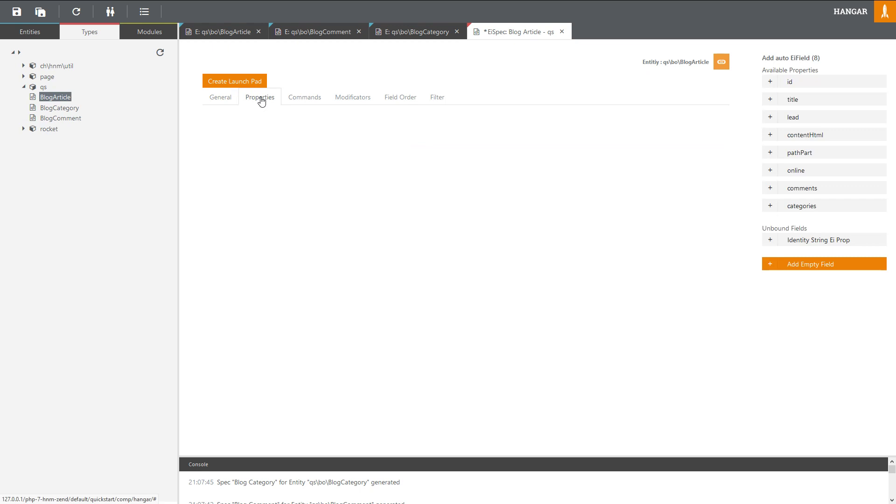
click(793, 100)
click(795, 102)
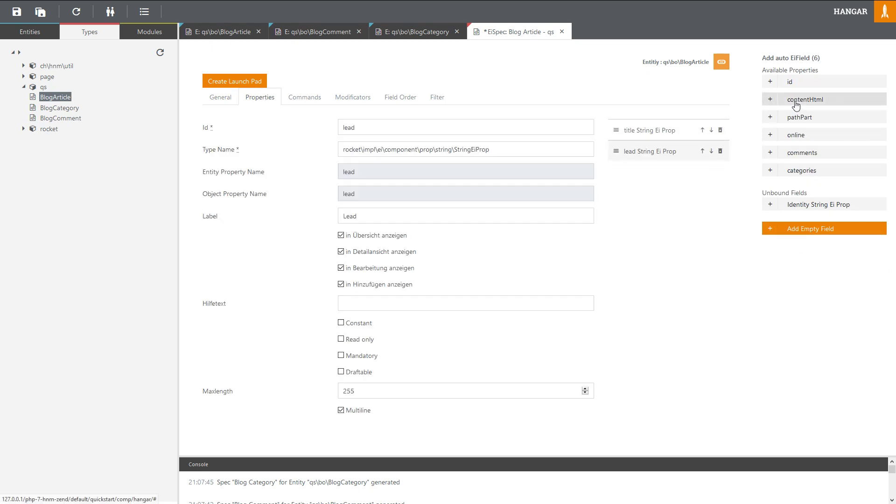
click(795, 103)
click(795, 102)
click(795, 103)
click(795, 102)
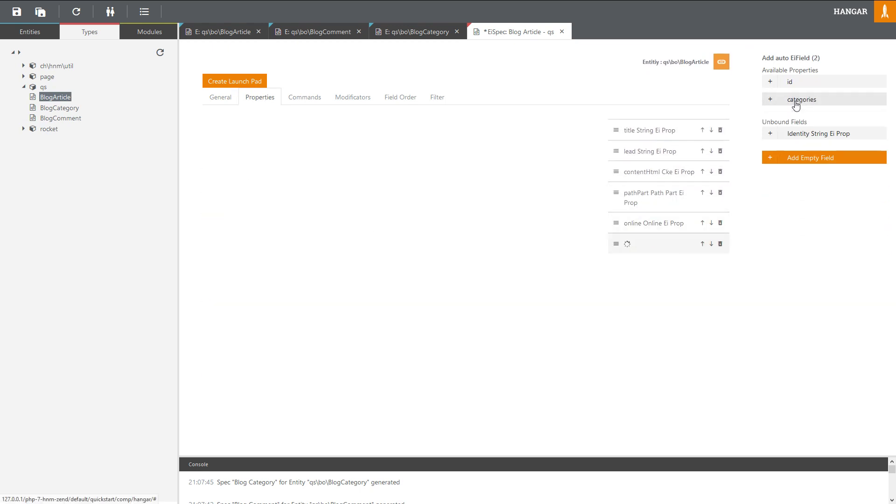
click(795, 101)
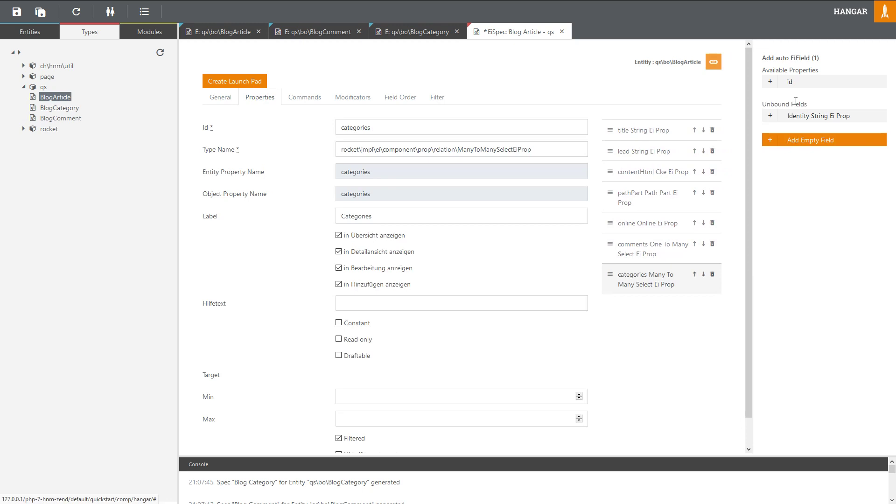
Step: Review the title and lead fields, turn off 'in Übersicht anzeigen' for lead, and select contentHtml
click(625, 135)
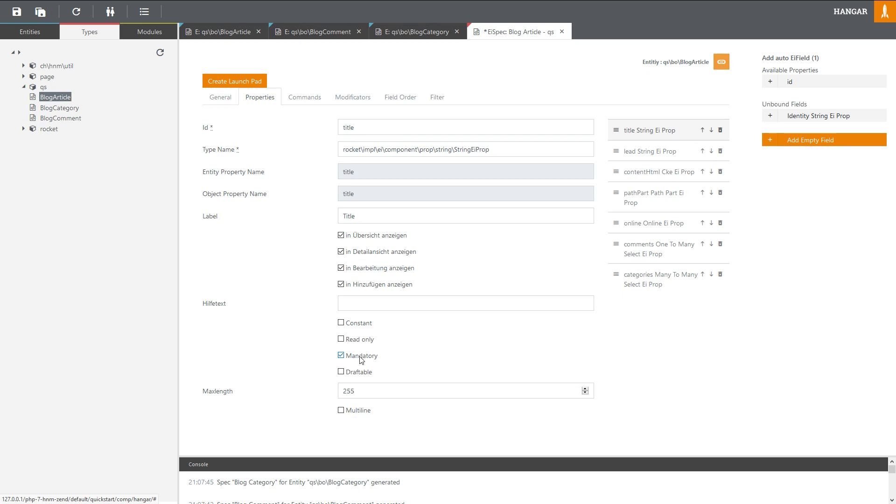
click(633, 161)
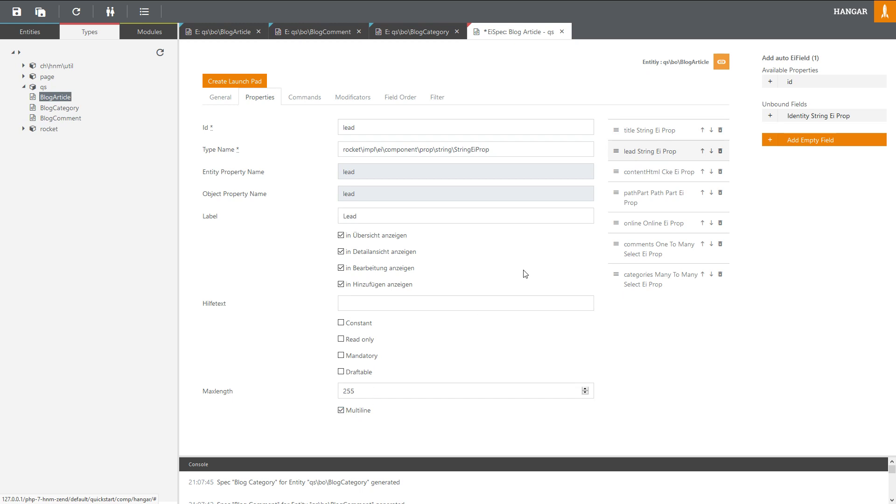
click(629, 132)
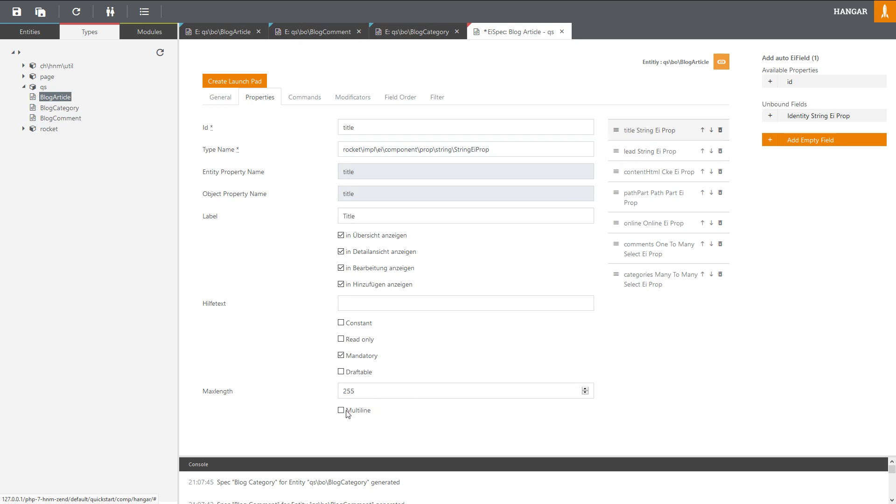
click(629, 152)
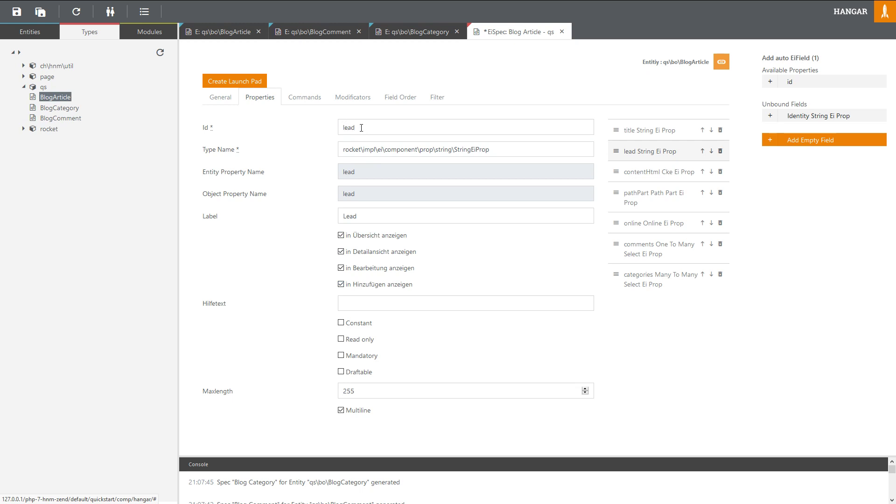
click(370, 236)
click(634, 174)
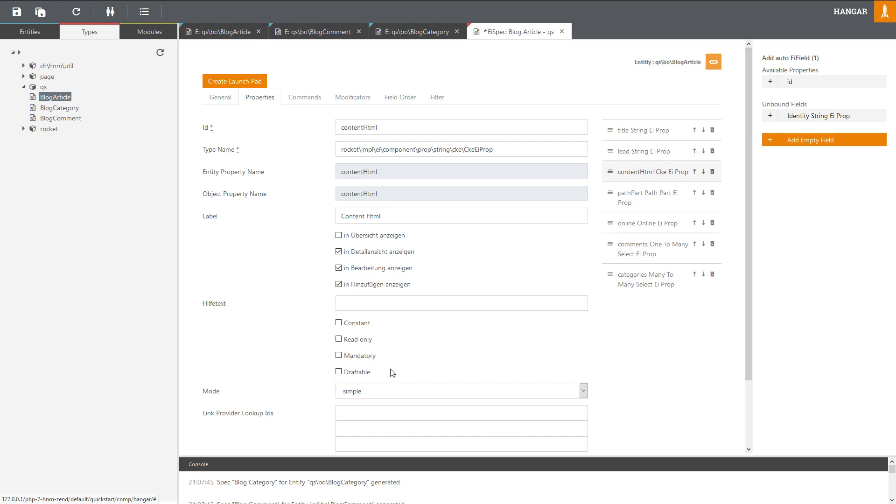
click(394, 391)
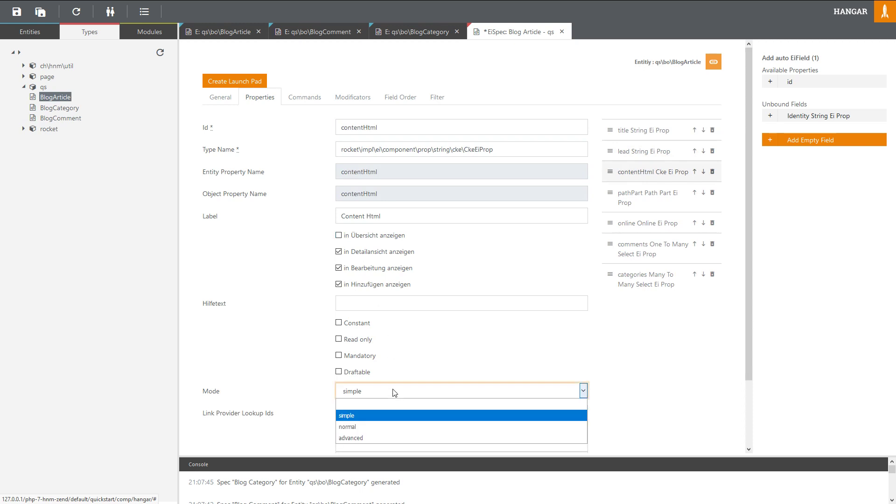
click(383, 431)
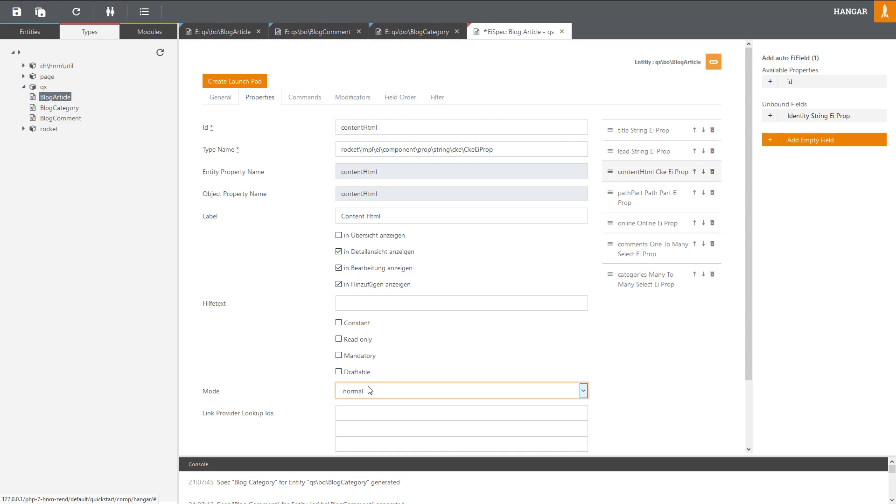
scroll(410, 310, down, 2)
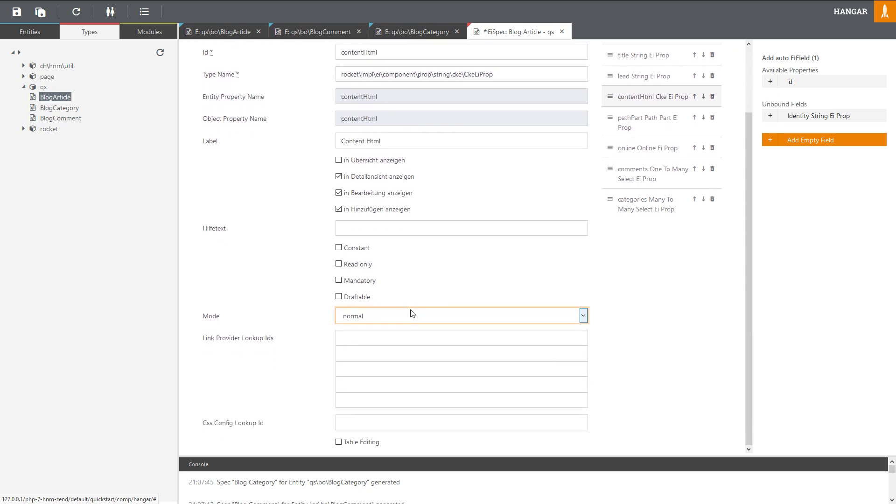
scroll(412, 314, up, 2)
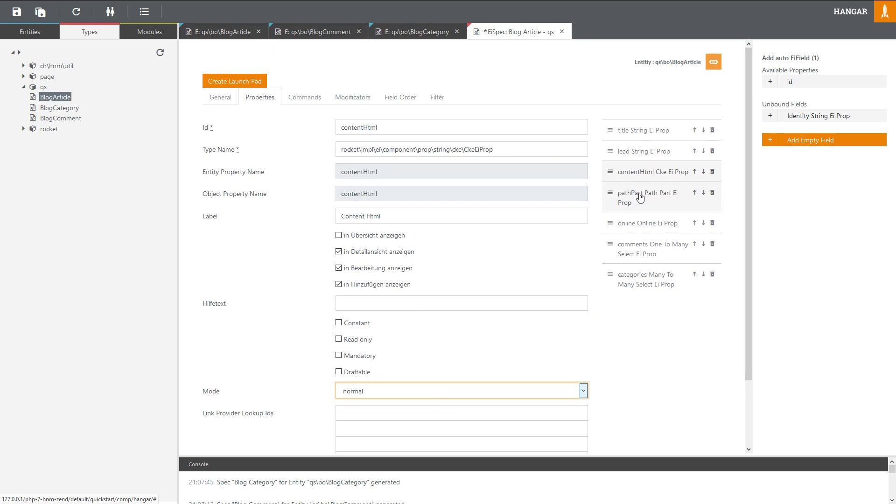
scroll(360, 343, down, 2)
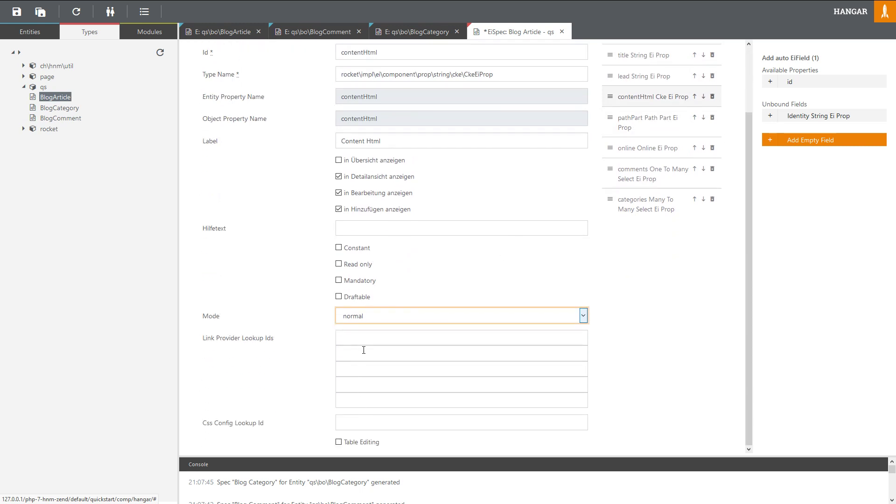
scroll(636, 312, up, 2)
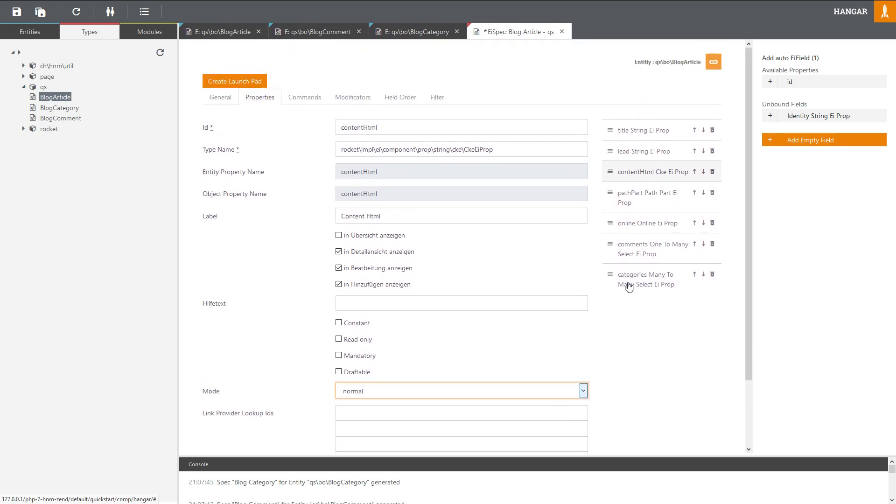
Step: Select the pathPart field, save the Article spec and reload it to fill the base field list
click(629, 207)
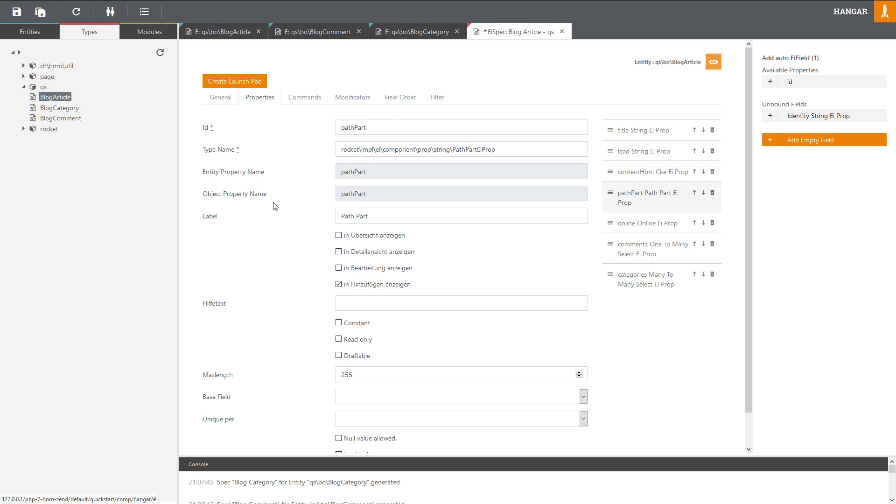
scroll(275, 206, down, 2)
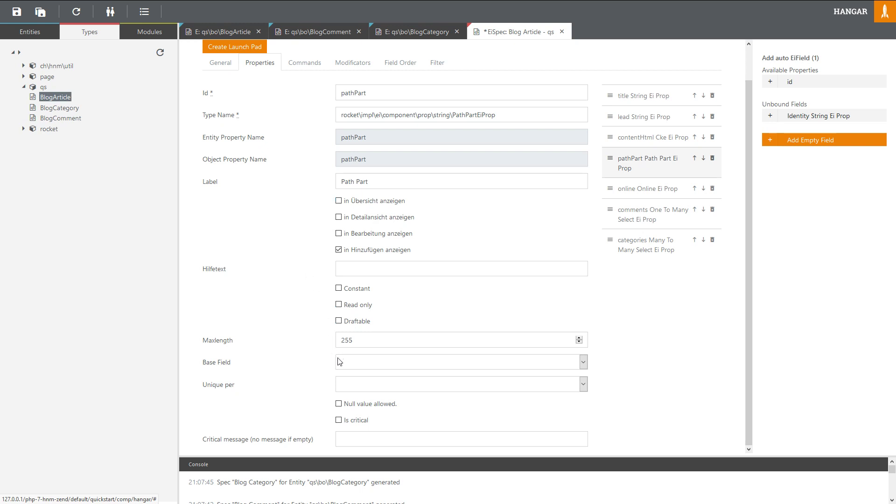
click(350, 366)
click(349, 365)
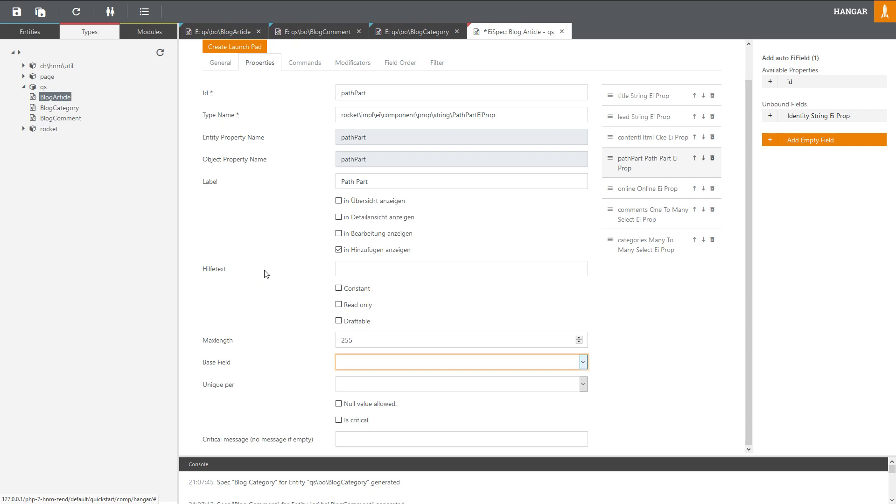
key(ctrl+s)
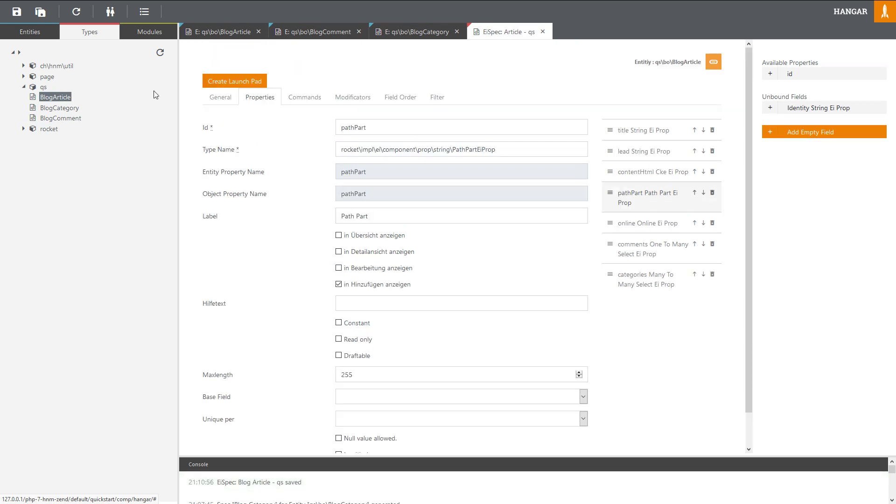
click(76, 11)
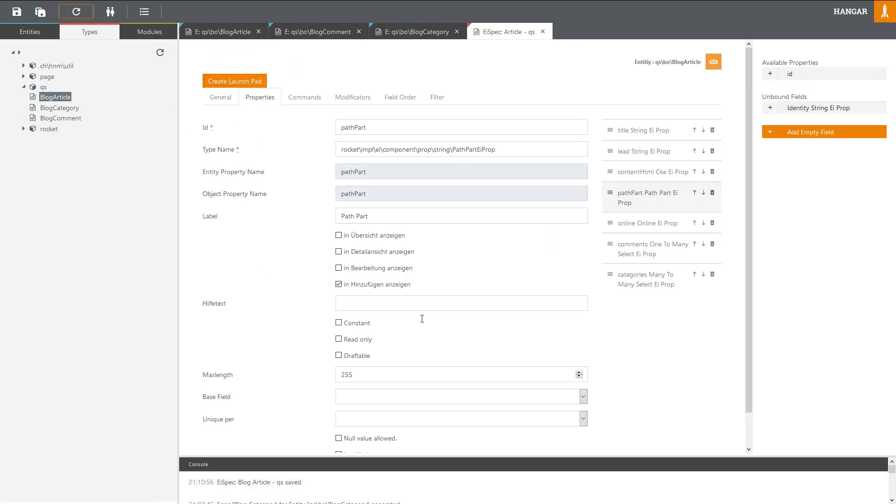
Step: Set pathPart's base field to Title and show it in the edit view
scroll(340, 379, down, 1)
click(363, 362)
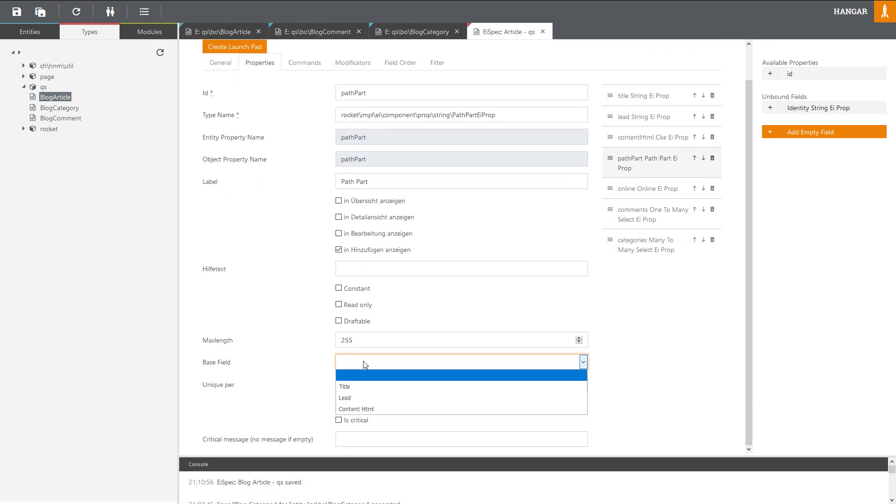
click(365, 393)
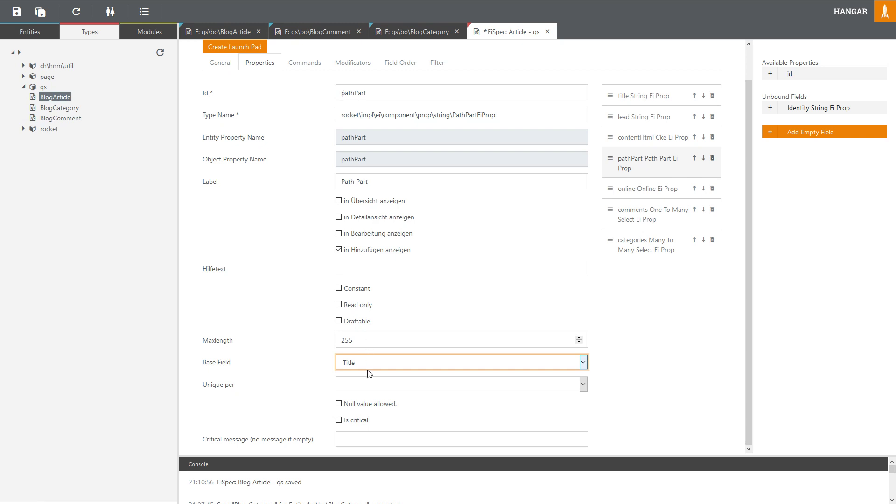
click(364, 237)
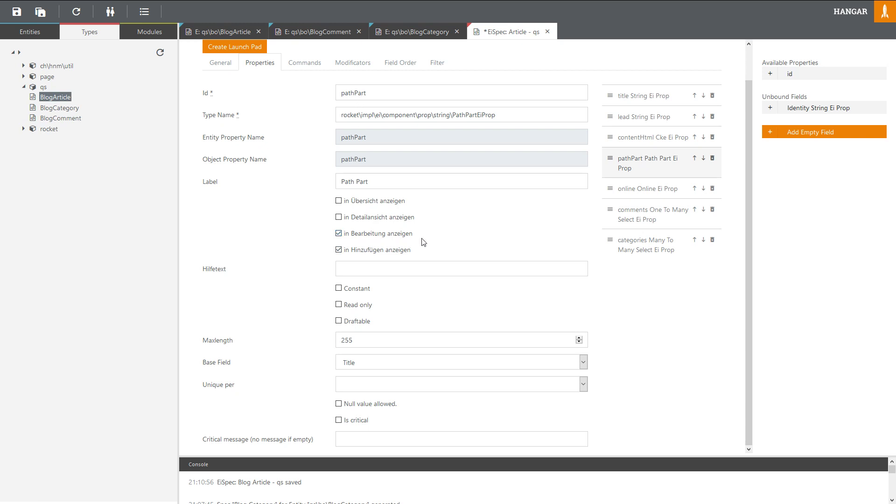
click(339, 234)
scroll(531, 278, up, 1)
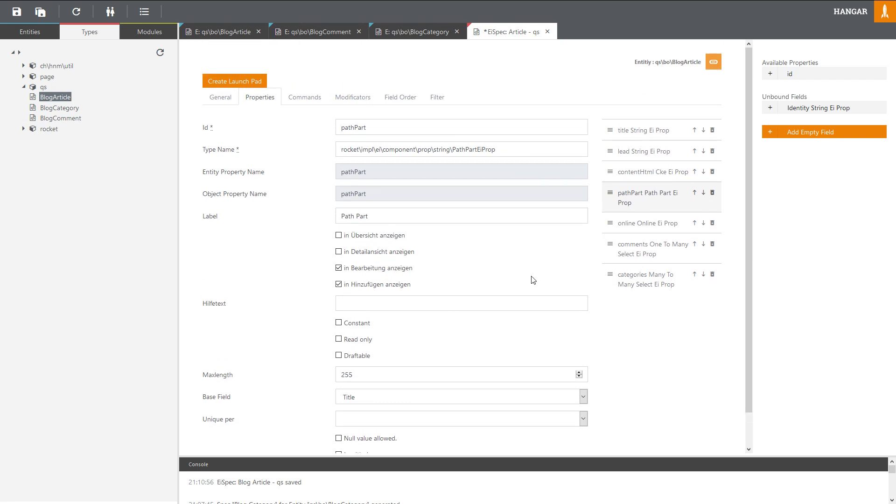
Step: Review the online, comments and categories fields, then save the Article spec
click(633, 224)
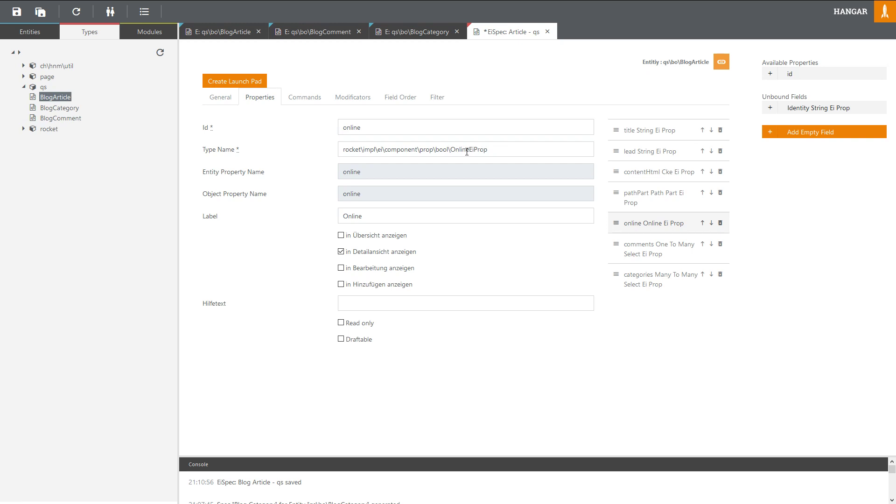
click(634, 254)
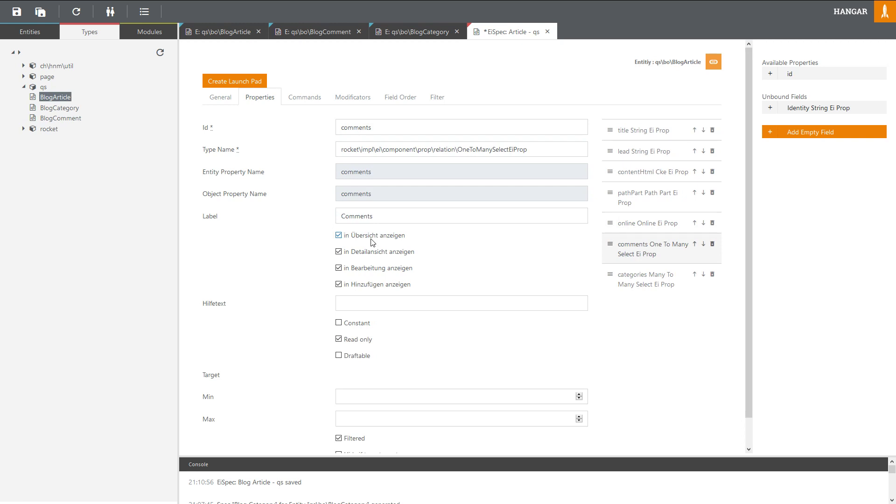
scroll(373, 242, down, 1)
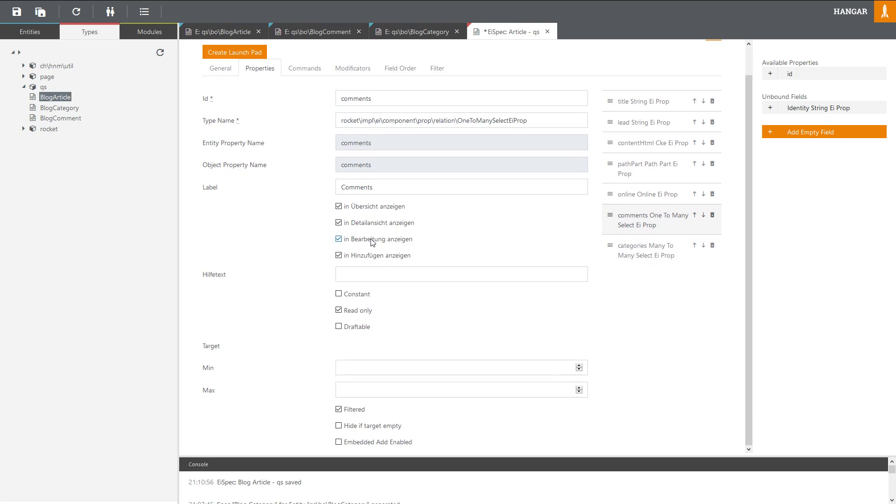
click(636, 255)
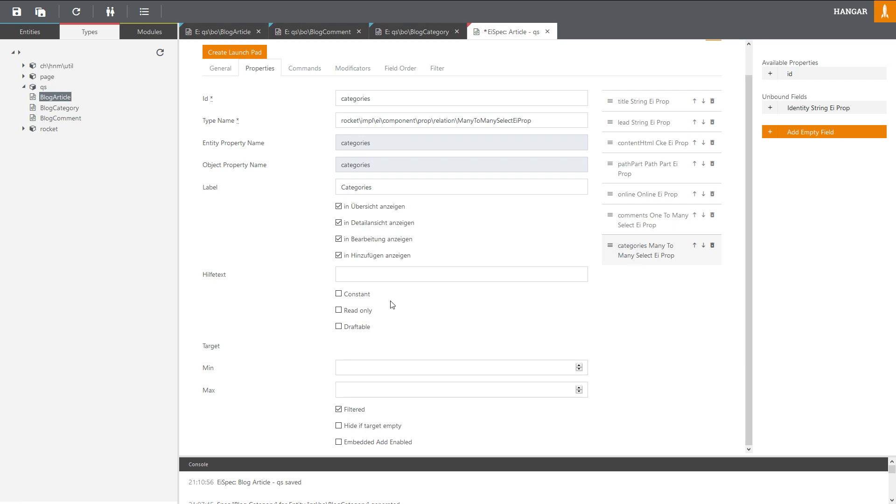
key(ctrl+s)
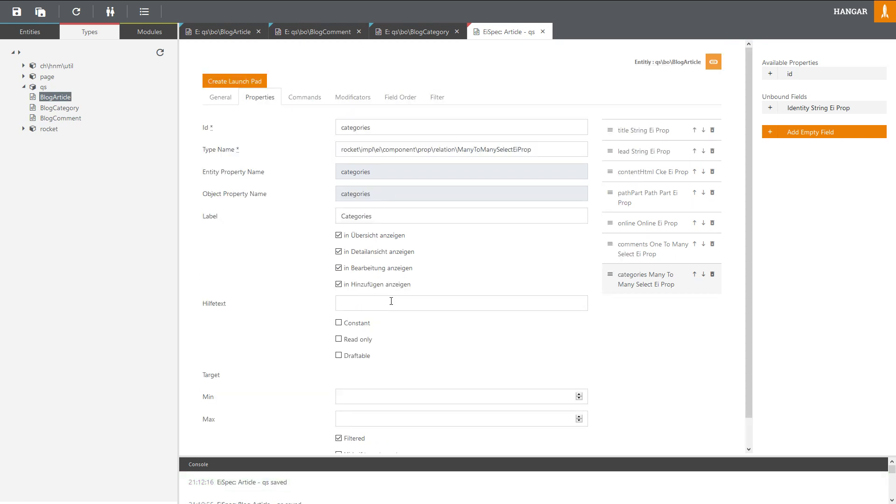
Step: Open the Blog Comment spec and drop 'Blog ' from its labels, leaving Comment / Comments
click(315, 34)
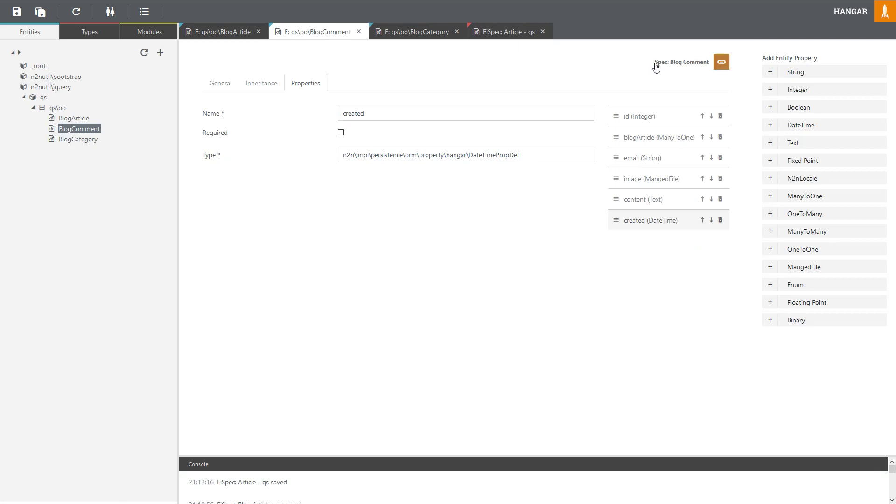
click(672, 65)
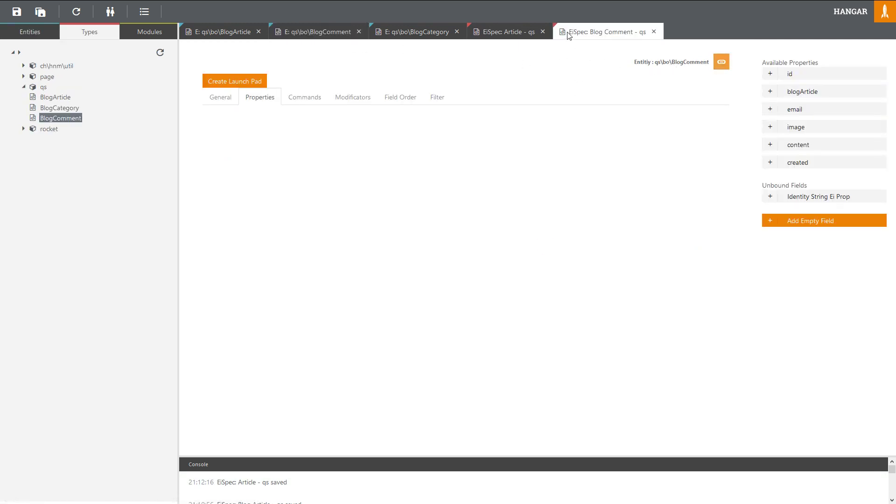
click(227, 100)
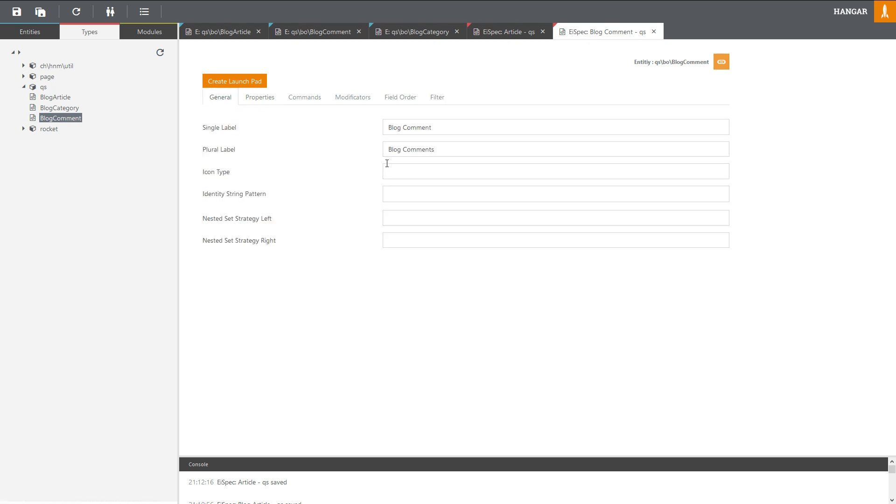
drag(403, 127, 369, 149)
key(BackSpace)
key(BackSpace)
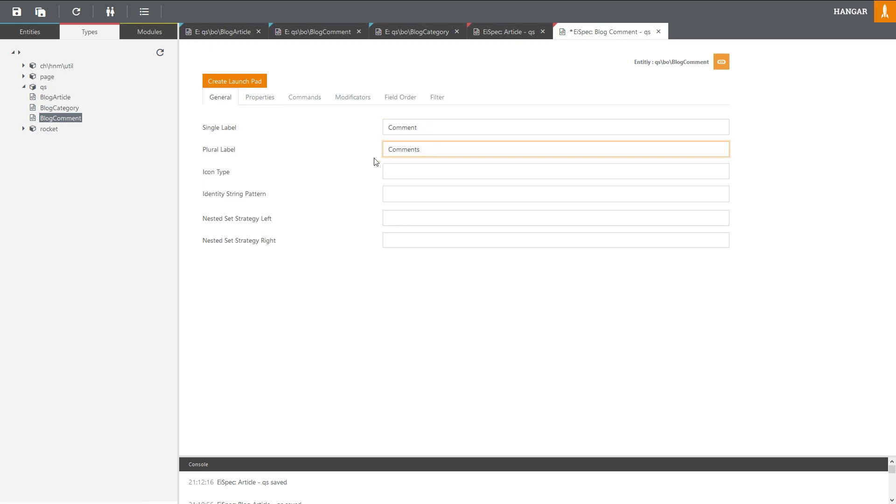
click(260, 98)
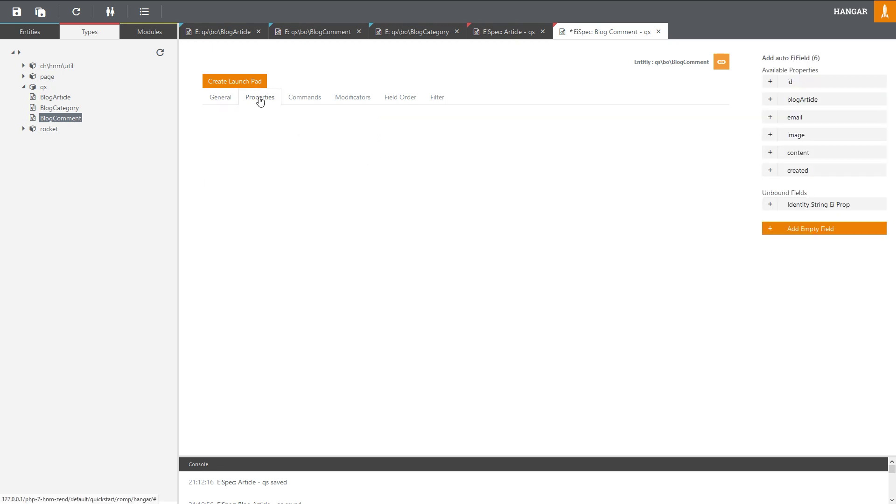
Step: Add blogArticle, email, image, content and created as fields of the comment spec
click(800, 102)
click(801, 103)
click(801, 103)
click(801, 102)
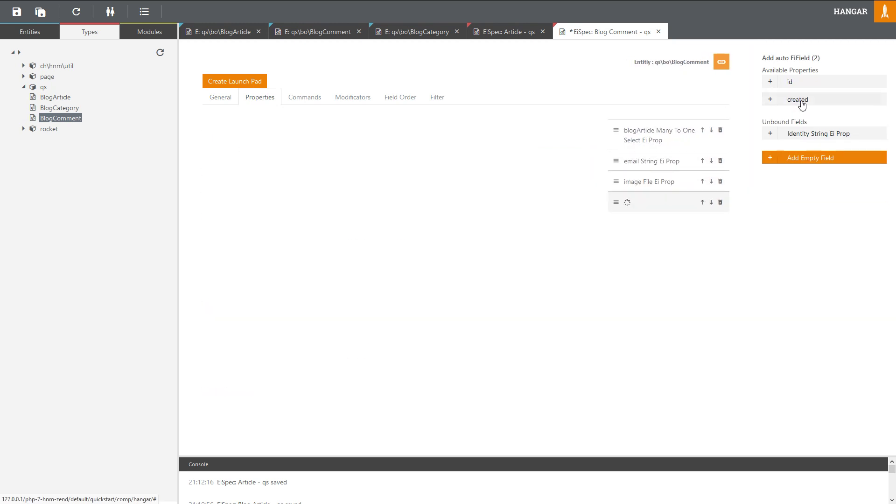
click(801, 103)
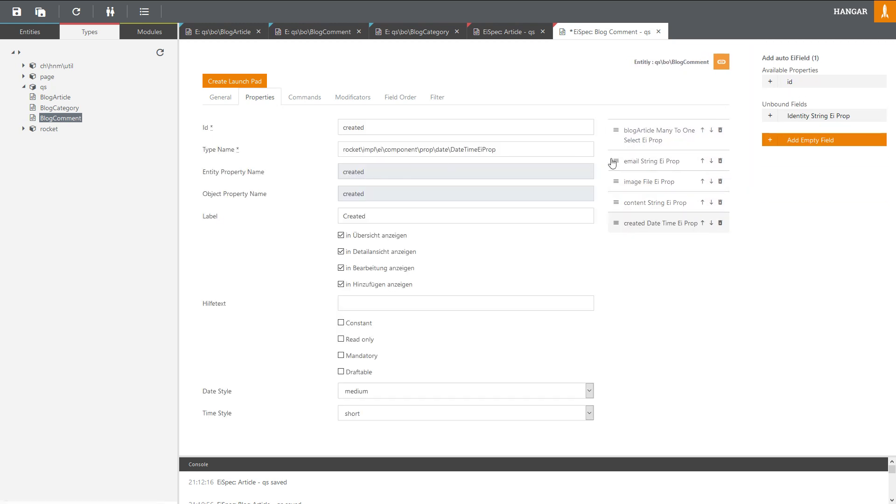
Step: Relabel the blogArticle field from 'Blog Article' to 'Article'
click(636, 140)
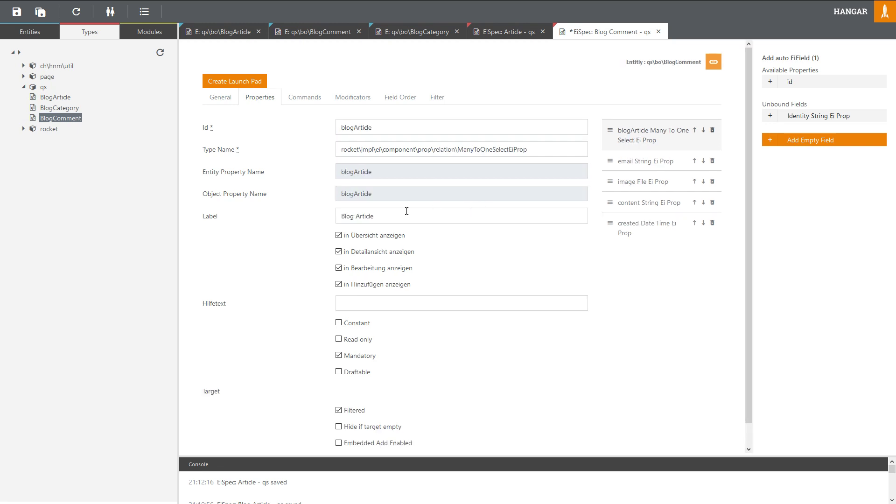
drag(356, 216, 331, 216)
key(BackSpace)
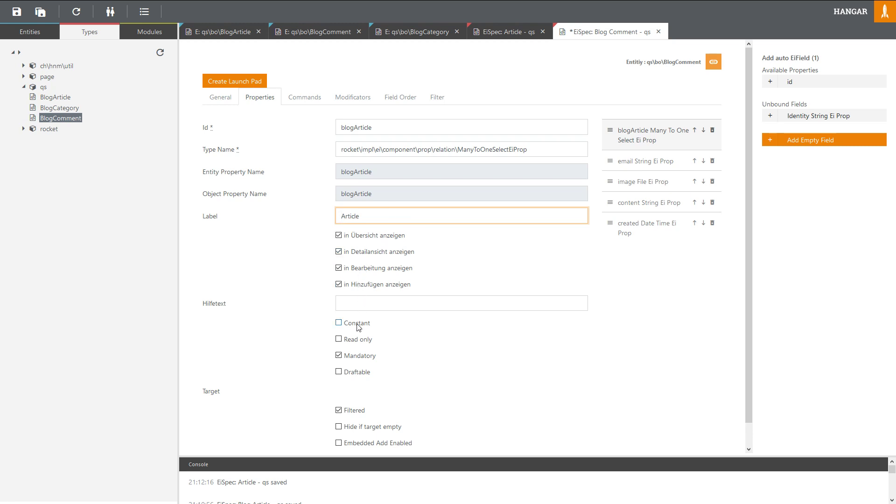
scroll(420, 324, down, 1)
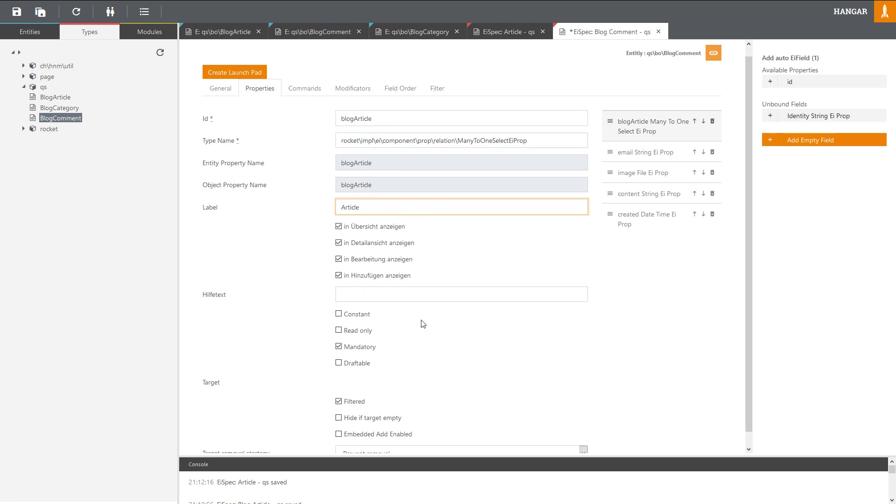
scroll(422, 322, up, 1)
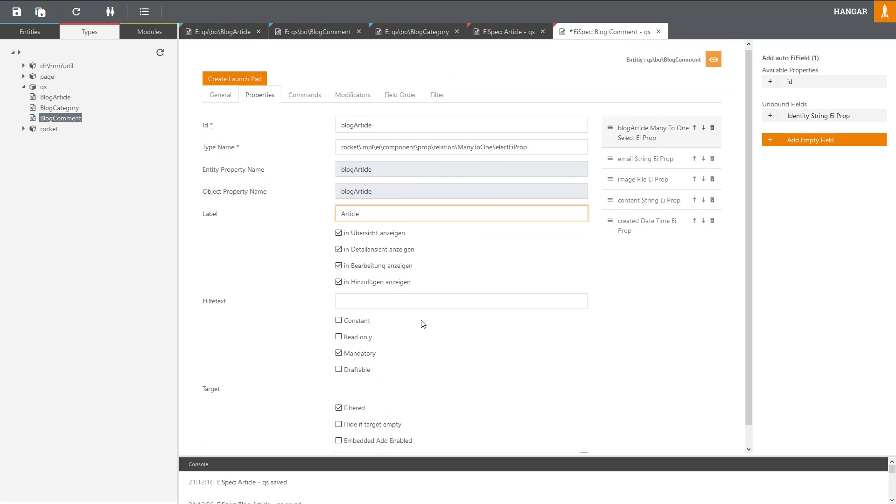
Step: Change the email field's label to 'E-Mail'
click(633, 167)
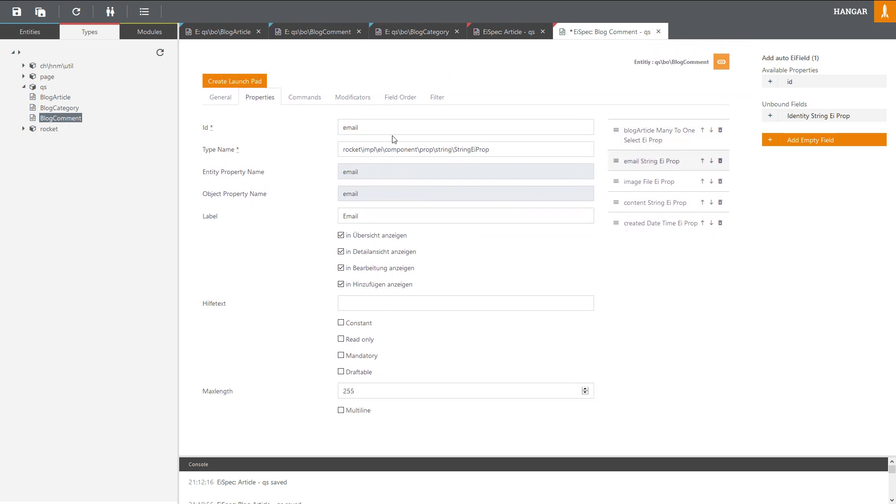
click(471, 150)
click(307, 143)
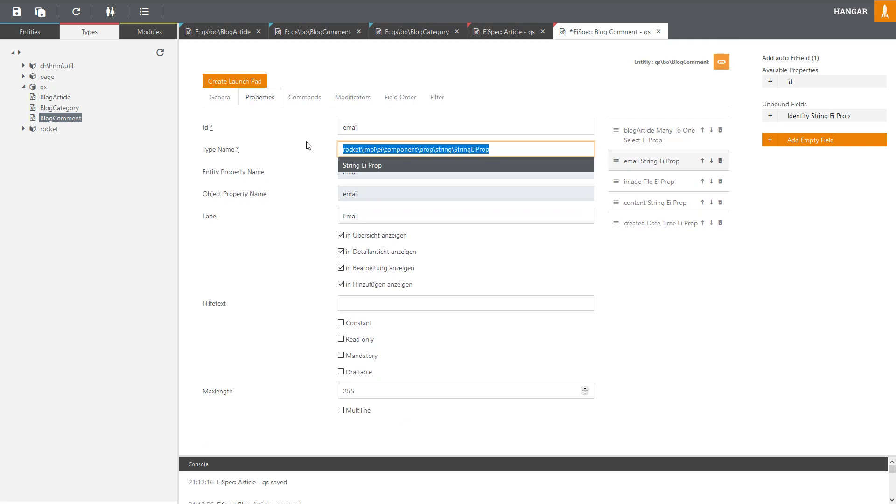
click(627, 251)
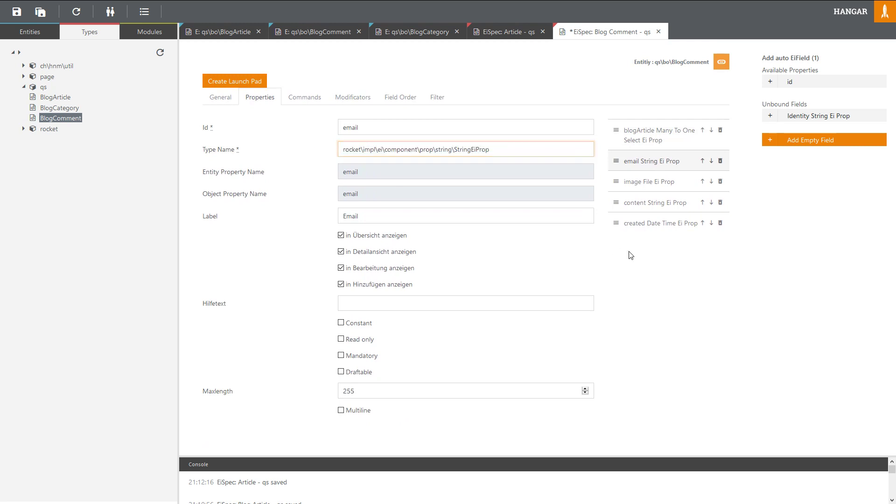
click(346, 216)
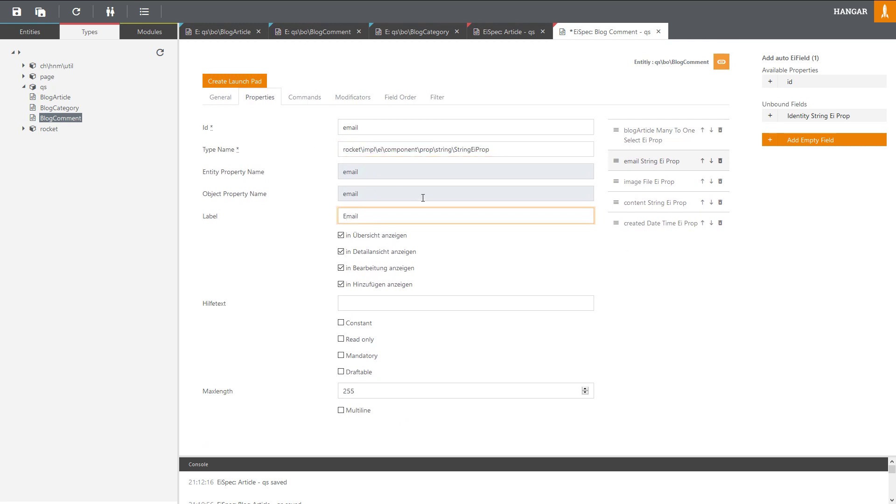
text(-M)
key(Delete)
Step: Set the image field's dimensions import mode to only the current image's used dimensions
click(636, 188)
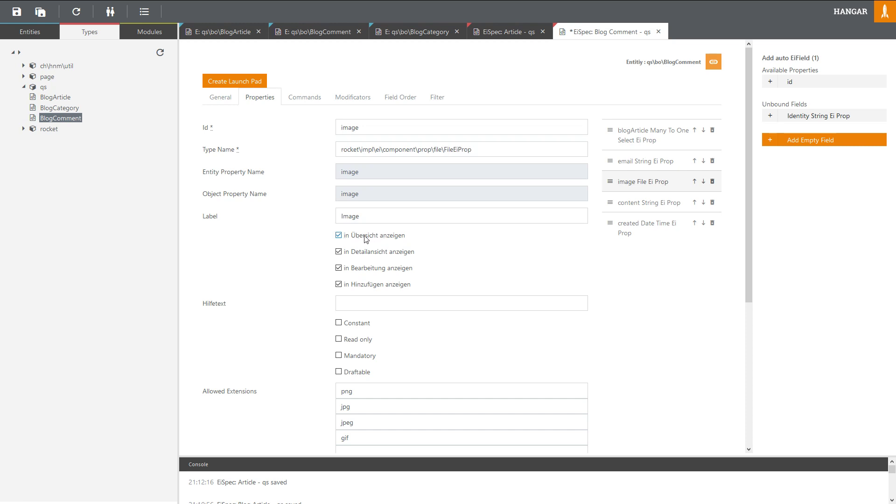
scroll(365, 238, down, 4)
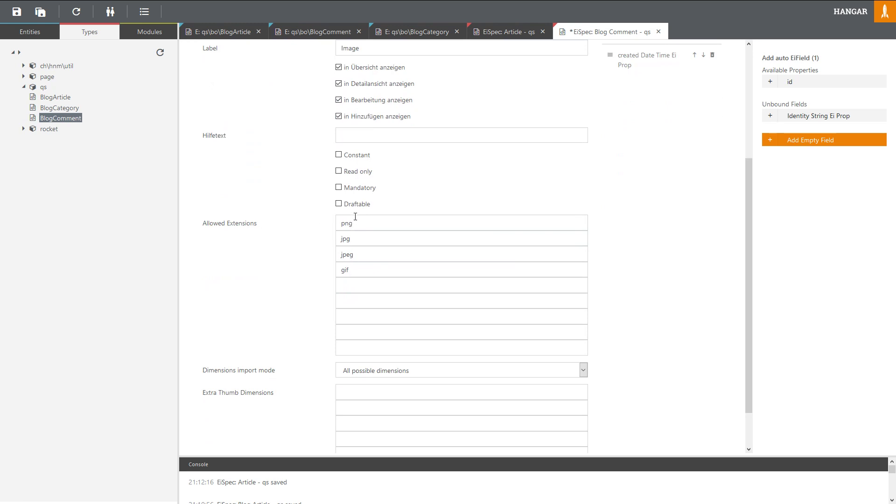
click(415, 371)
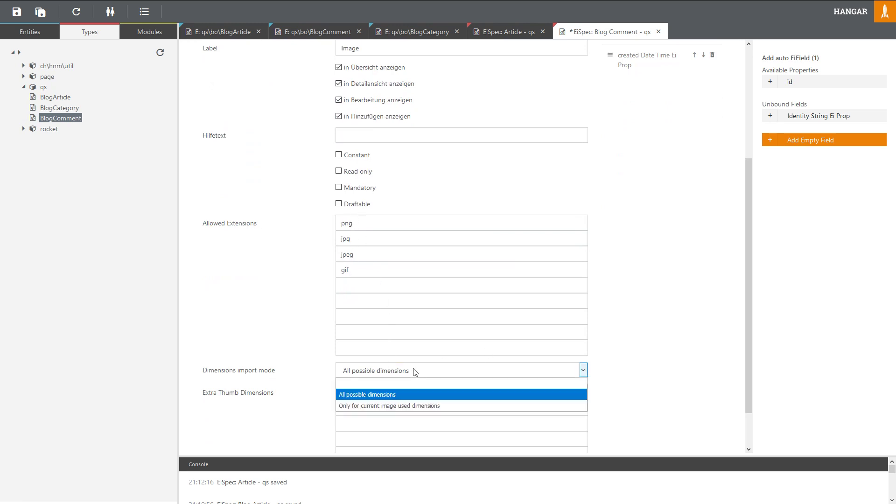
click(395, 405)
scroll(552, 242, up, 4)
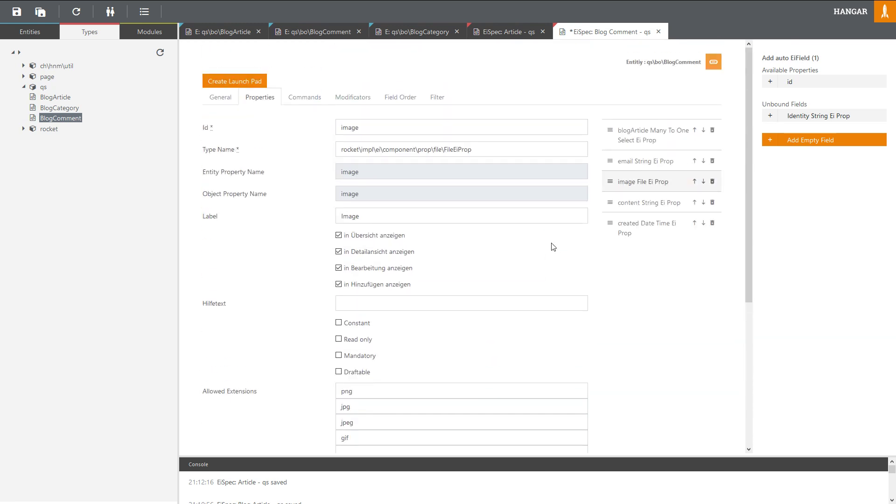
Step: Set the created field's Time Style to none and save the Blog Comment spec
click(619, 210)
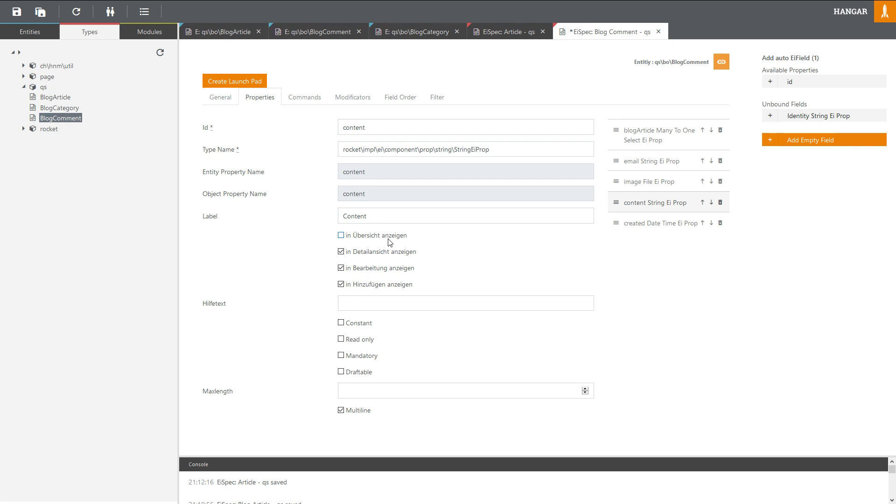
click(661, 228)
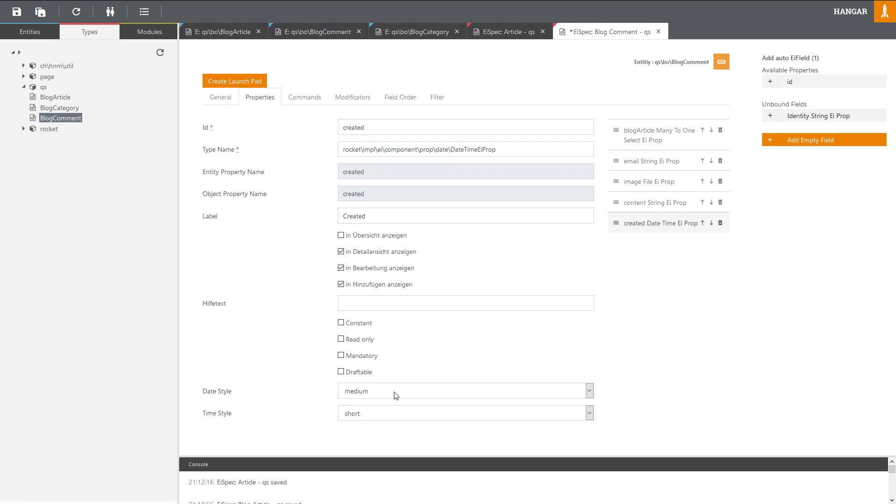
click(386, 418)
click(385, 425)
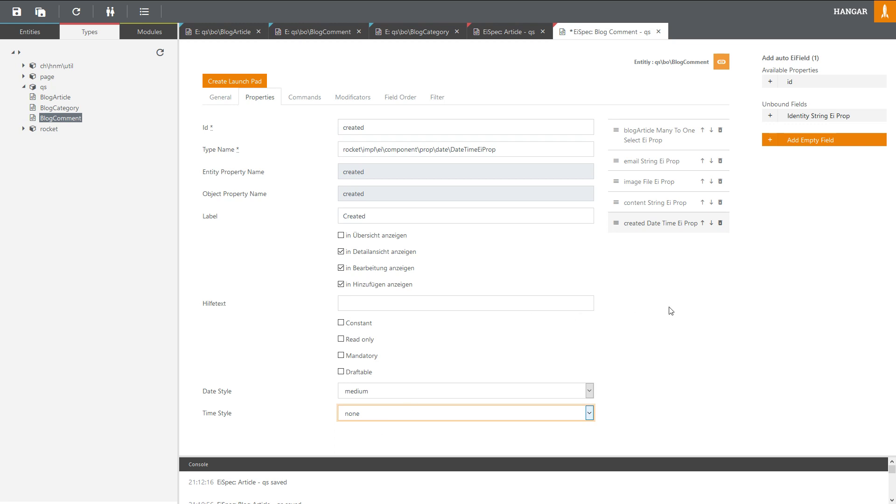
key(ctrl+s)
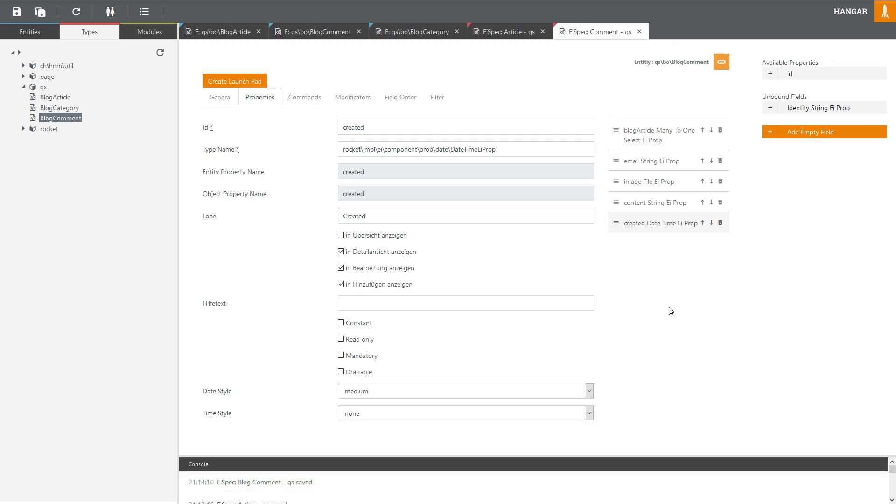
Step: Open the Blog Category spec and change its labels to 'Category' and 'Categories'
click(433, 39)
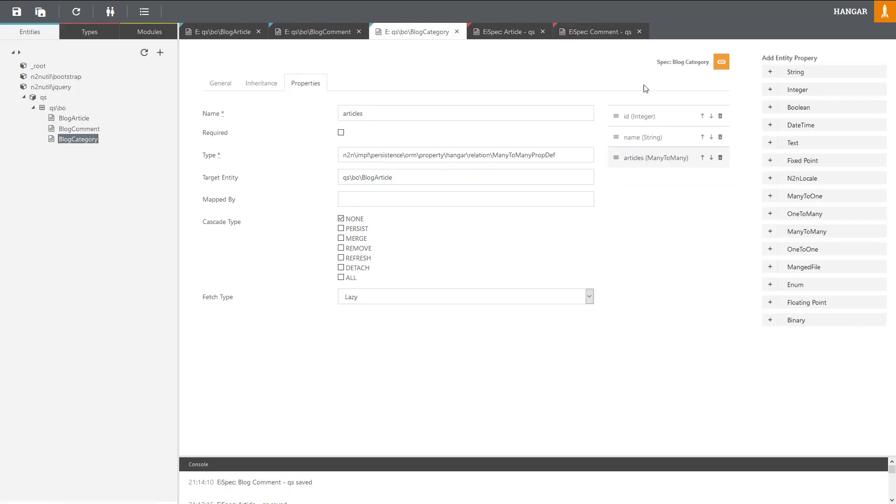
click(676, 65)
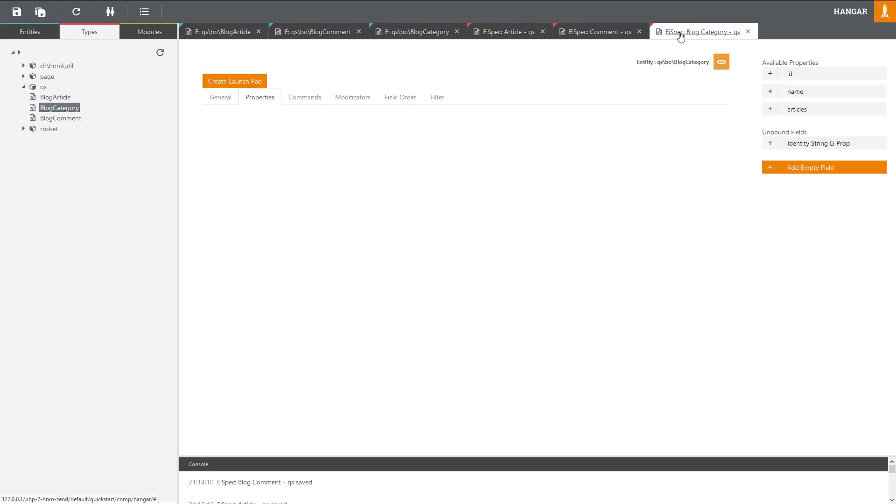
click(220, 102)
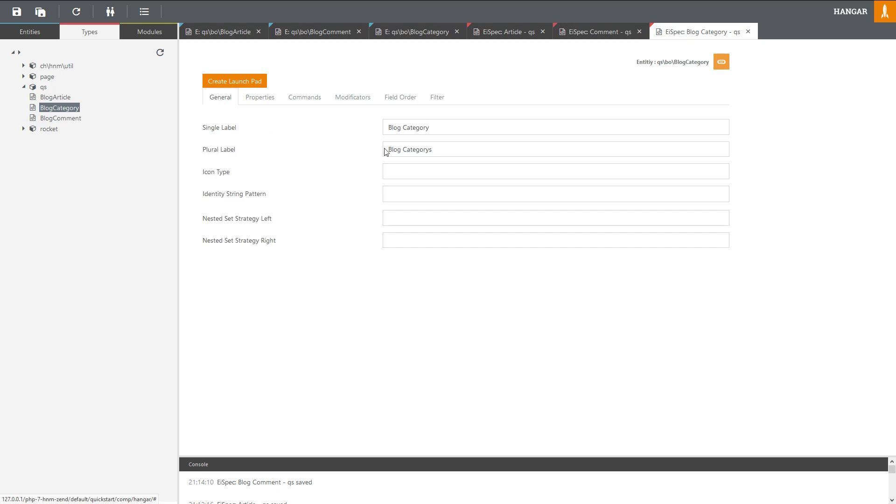
drag(402, 128, 386, 151)
key(BackSpace)
key(BackSpace)
key(BackSpace)
key(BackSpace)
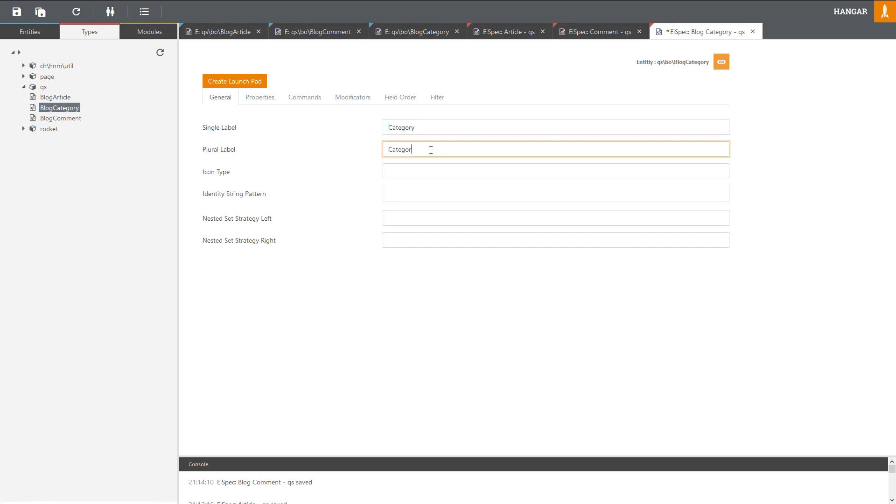
text(ies)
Step: Add name and articles as fields of the Category spec
click(262, 97)
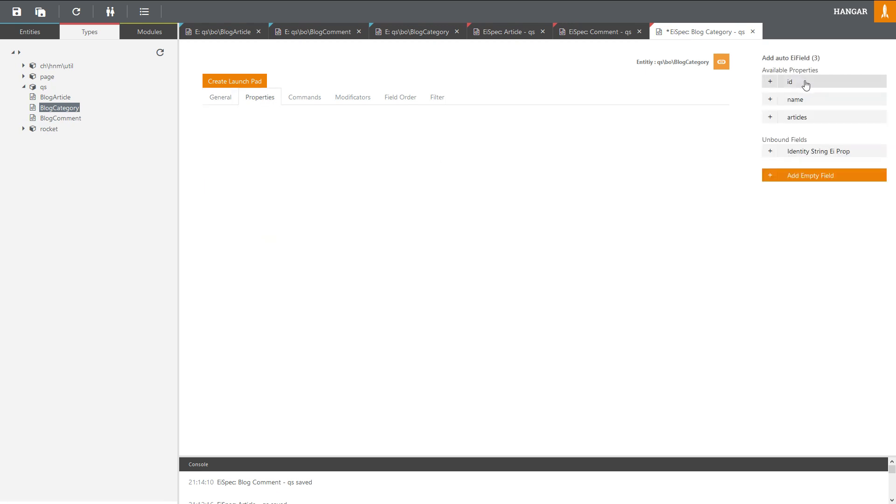
click(811, 101)
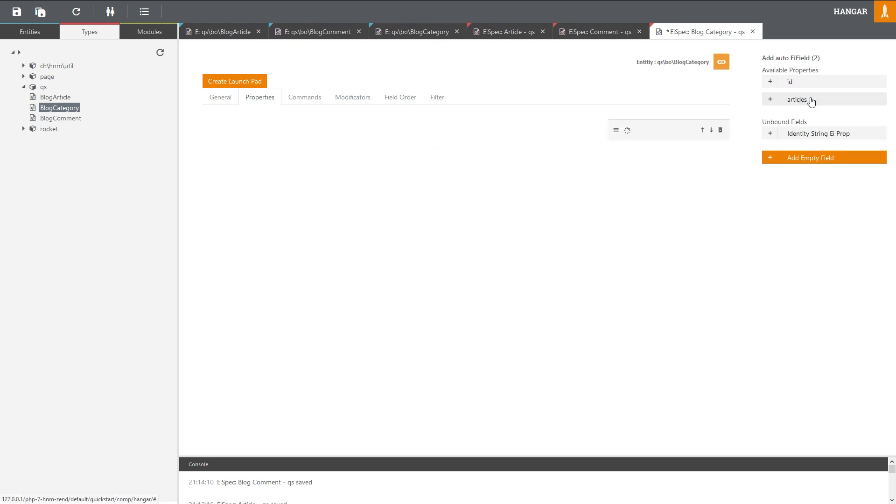
click(811, 101)
Step: Give the name field a maxlength of 50 and save the Category spec
click(628, 136)
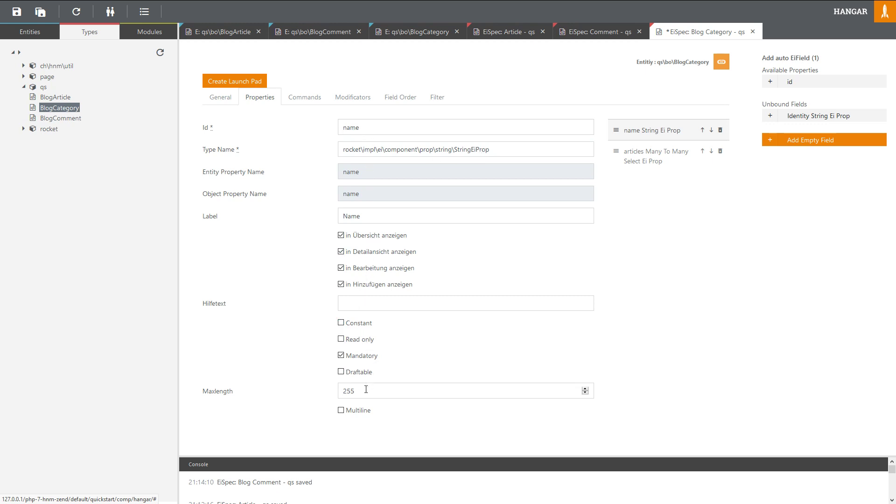
click(297, 395)
text(50)
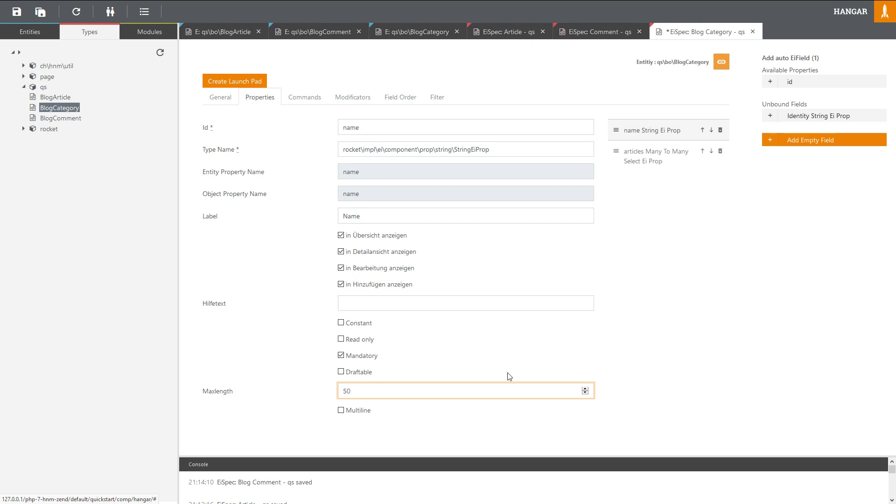
click(647, 364)
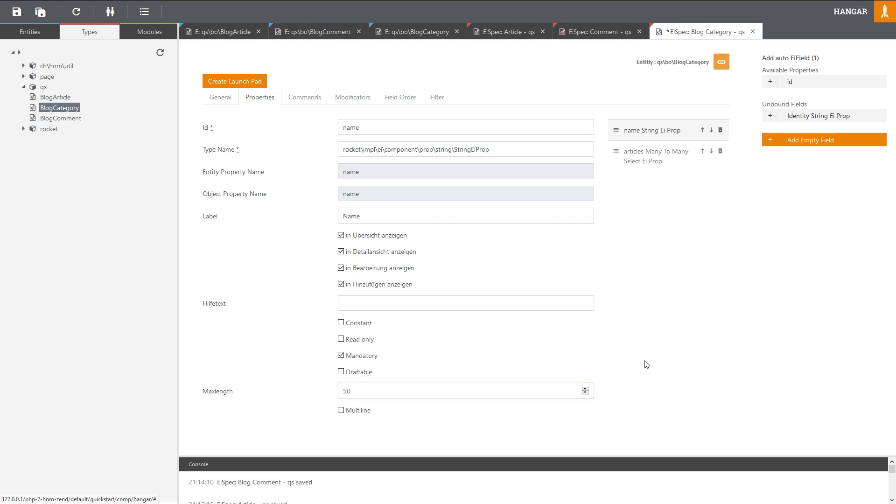
click(640, 166)
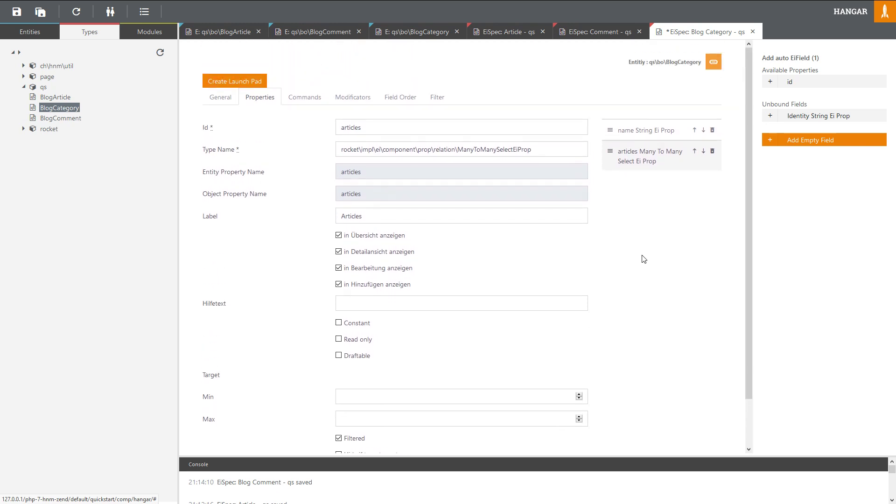
key(ctrl+s)
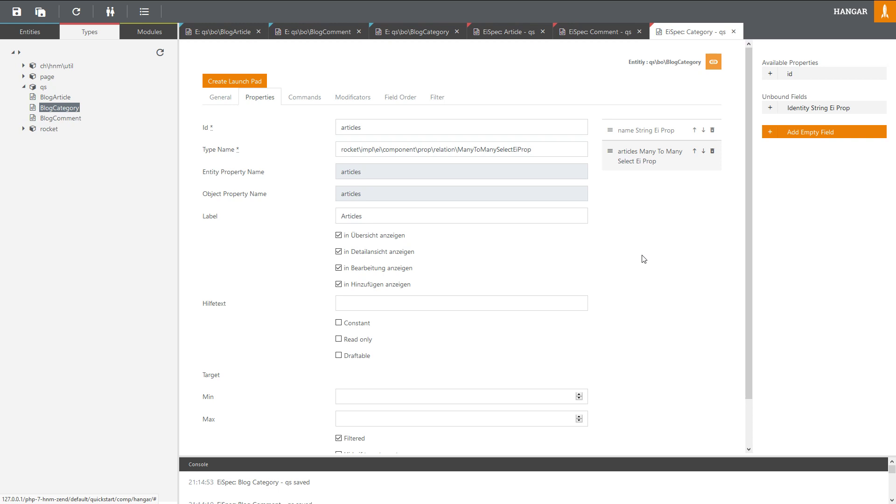
Step: Set the Category spec's identity string pattern to Name
click(222, 98)
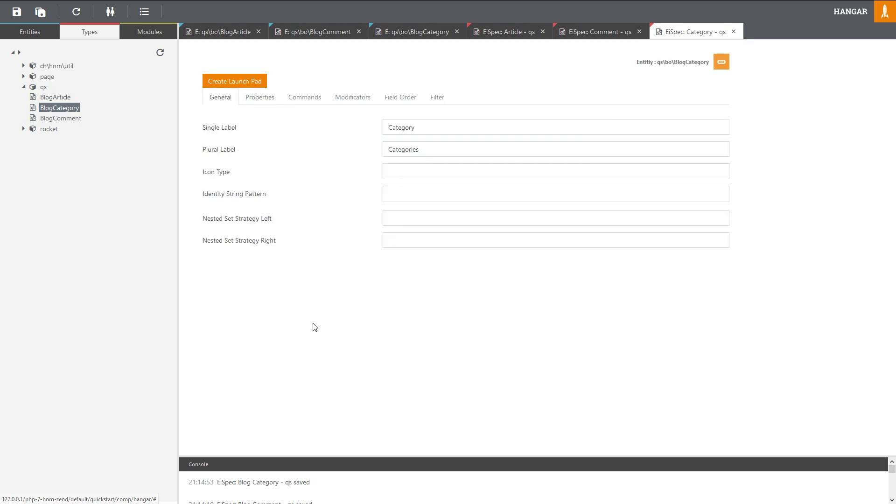
click(77, 13)
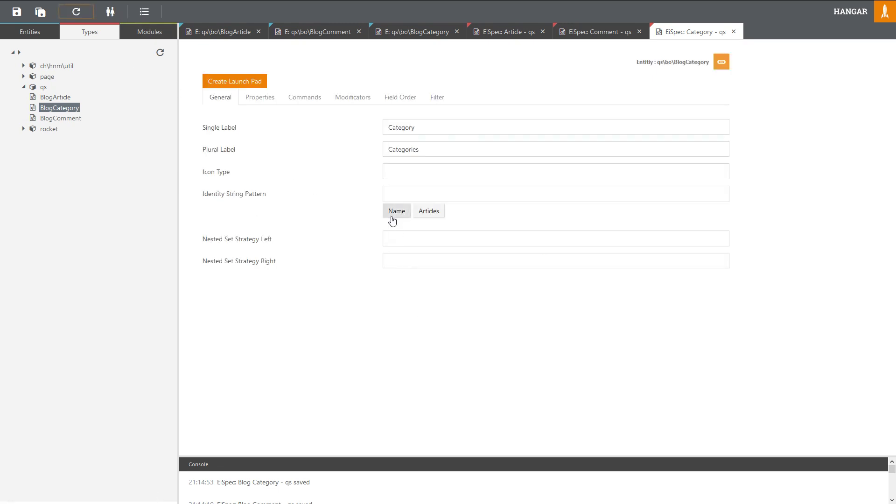
drag(272, 198, 202, 195)
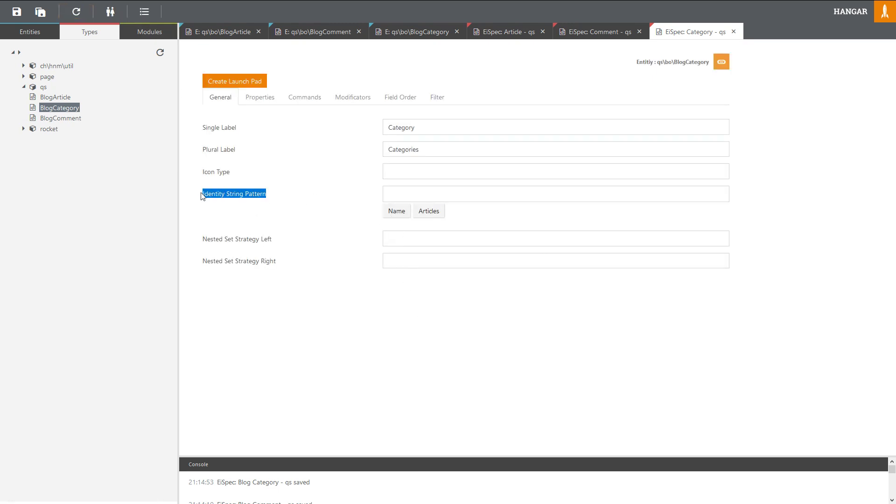
click(204, 195)
click(396, 210)
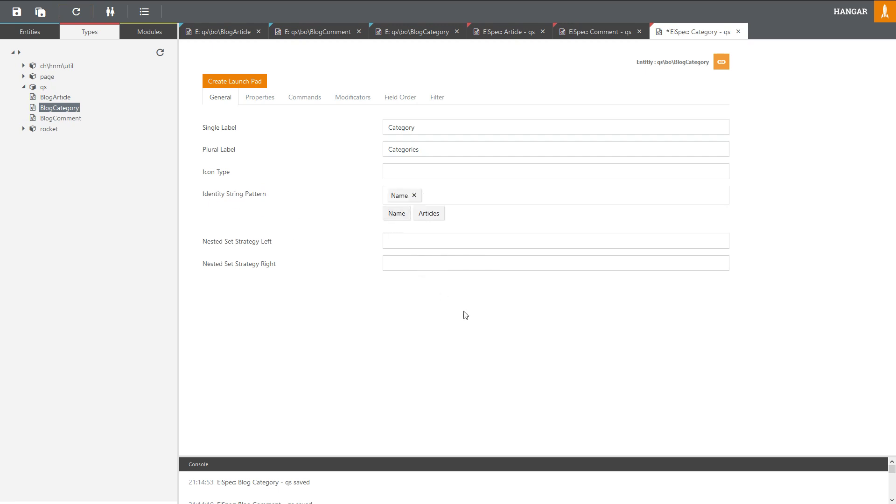
Step: Set the Comment spec's identity string pattern to E-Mail and save it
click(599, 32)
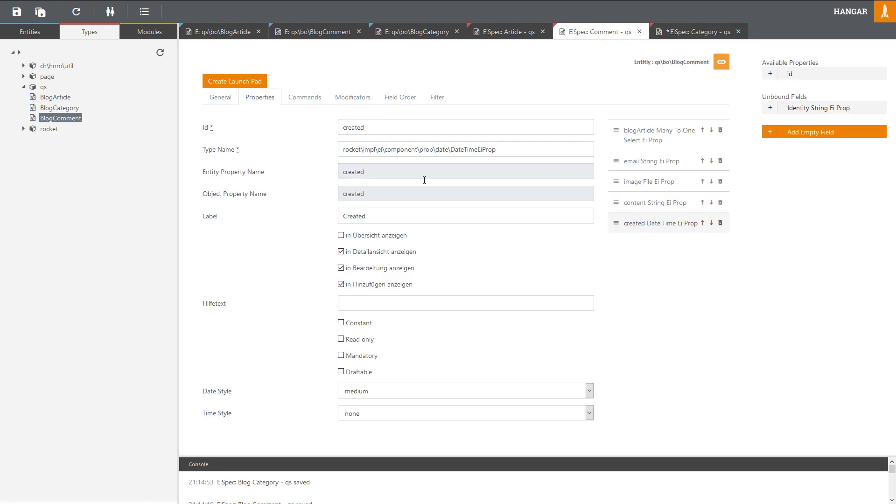
click(213, 98)
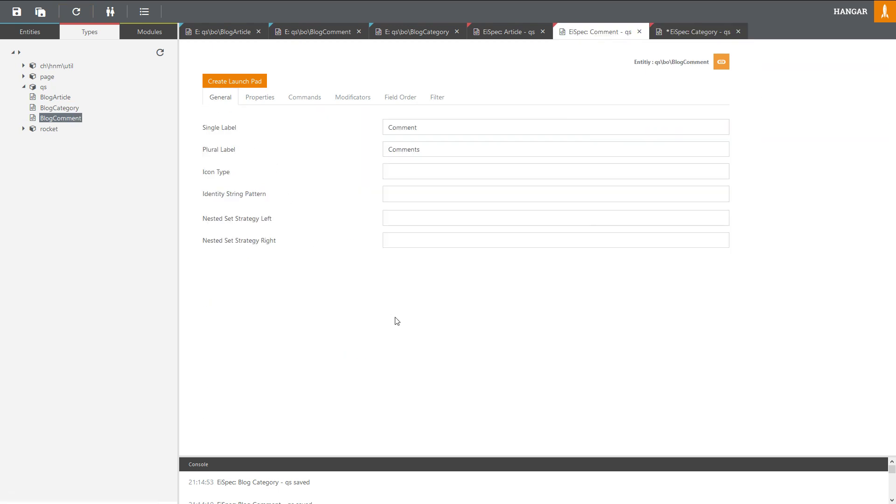
click(76, 11)
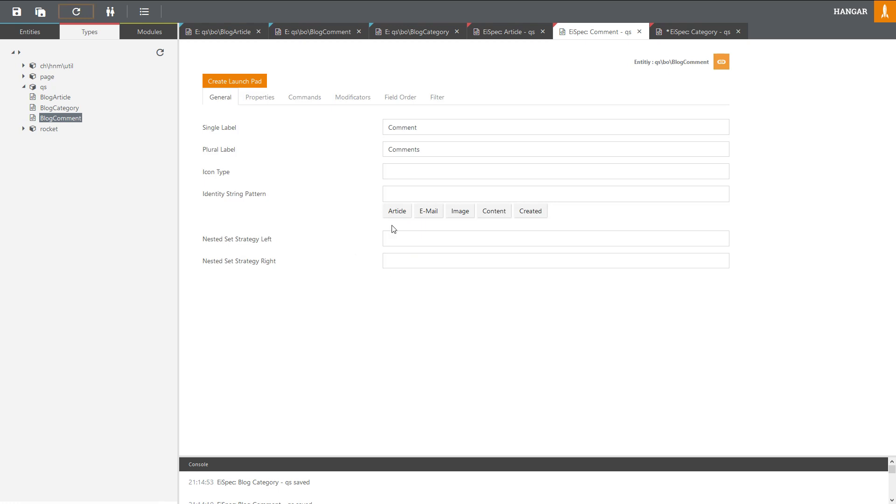
click(426, 214)
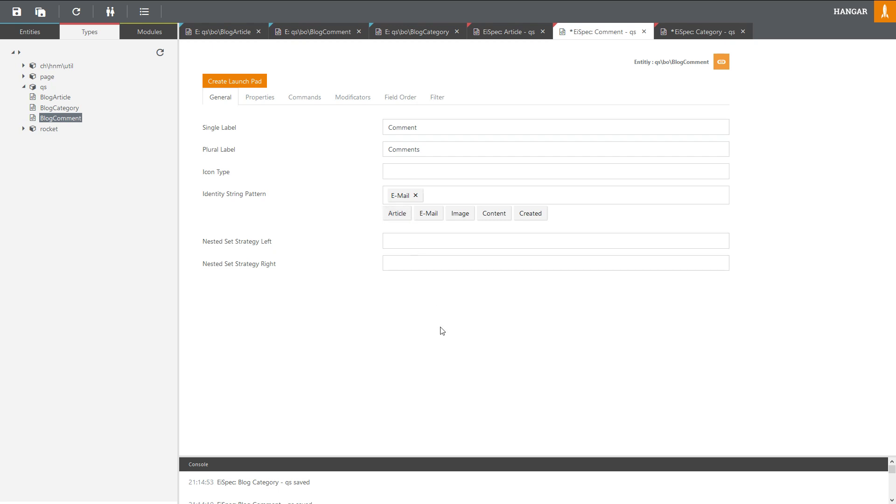
key(ctrl+s)
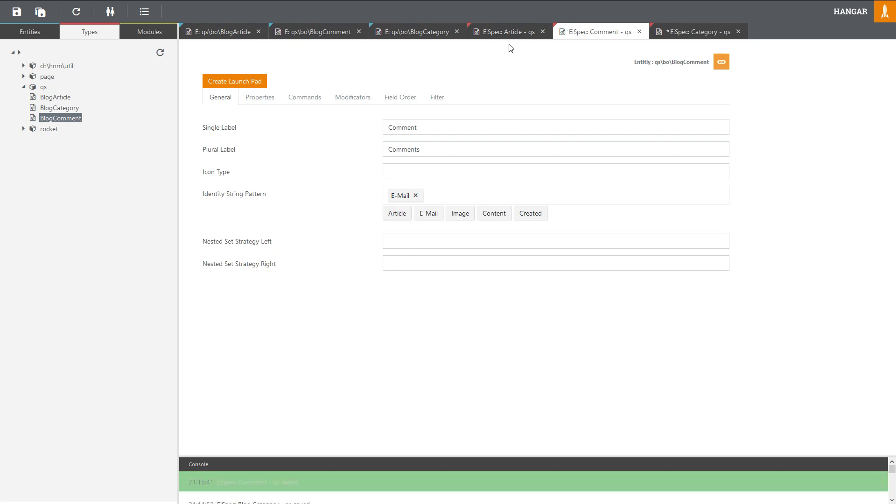
Step: Add Title to the Article spec's identity string pattern and save it
click(506, 32)
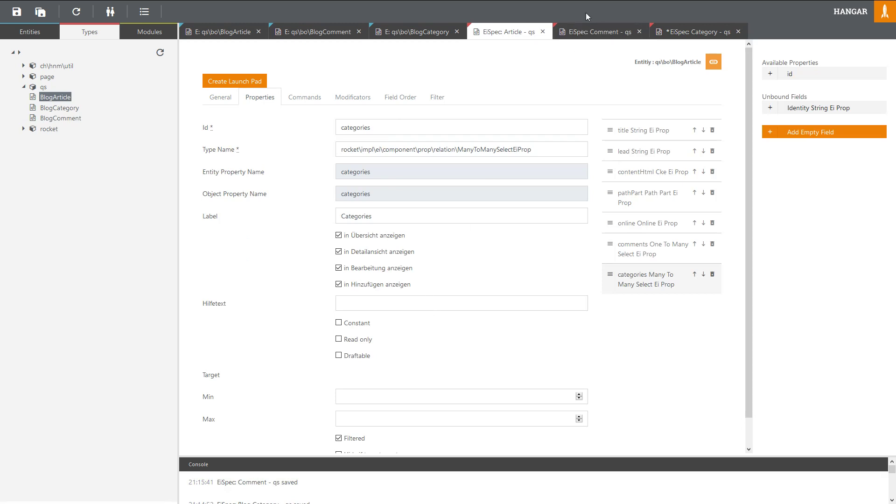
click(590, 31)
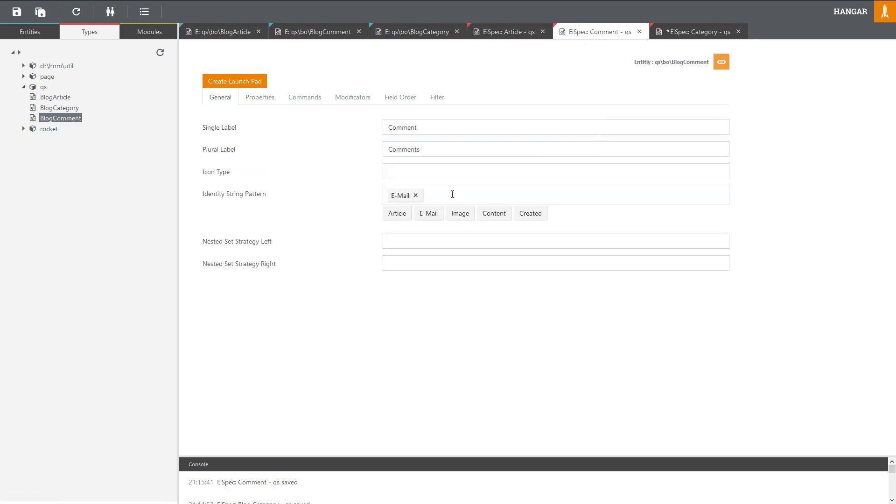
click(503, 32)
click(220, 97)
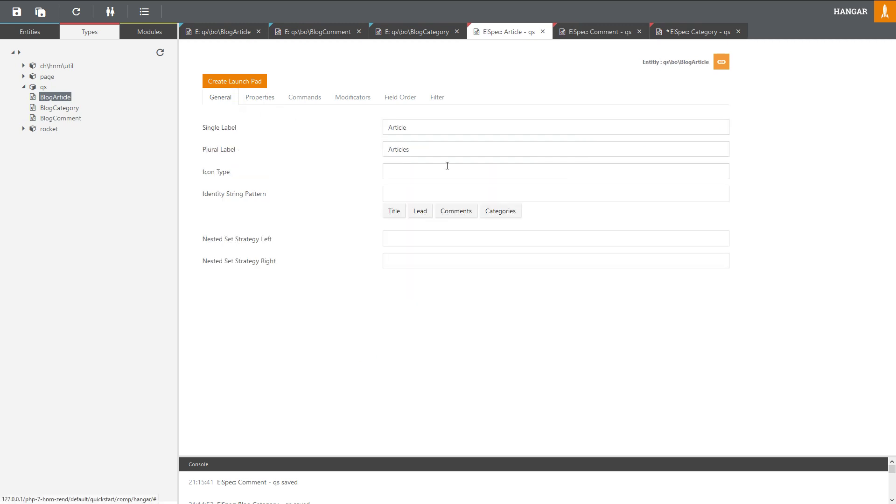
click(394, 211)
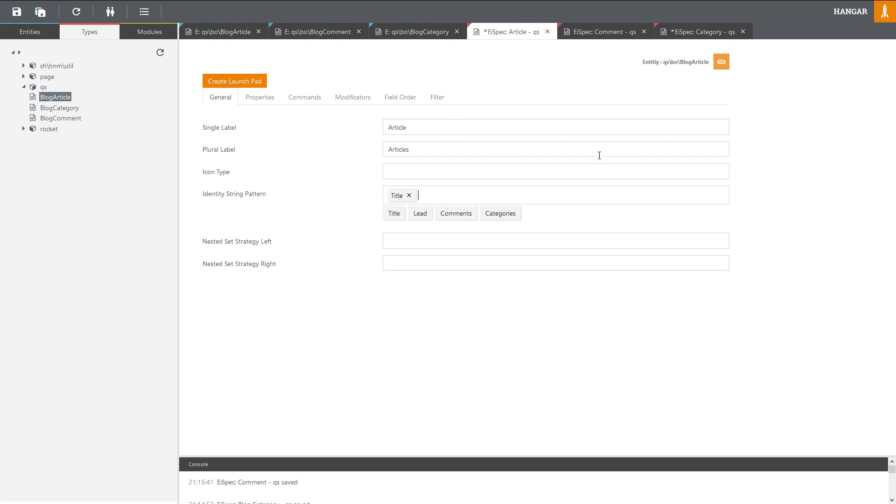
key(ctrl+s)
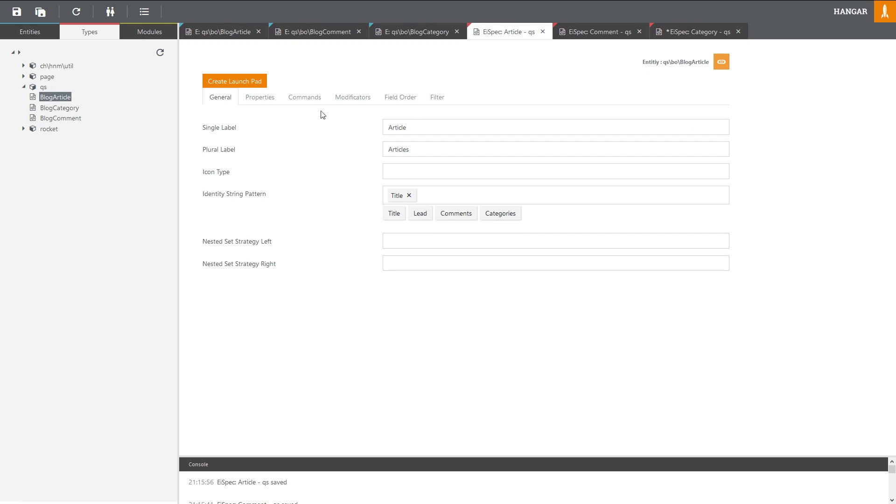
Step: Create launch pads for the Article and Comment specs
click(246, 83)
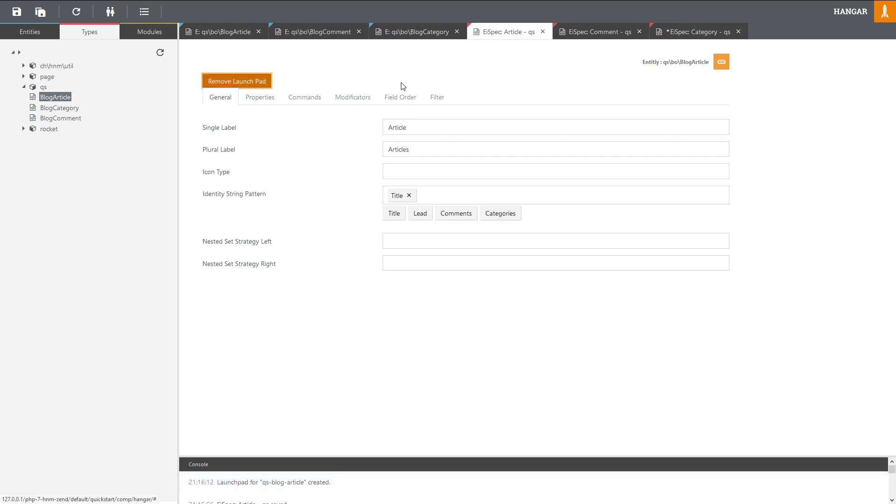
click(595, 33)
click(268, 83)
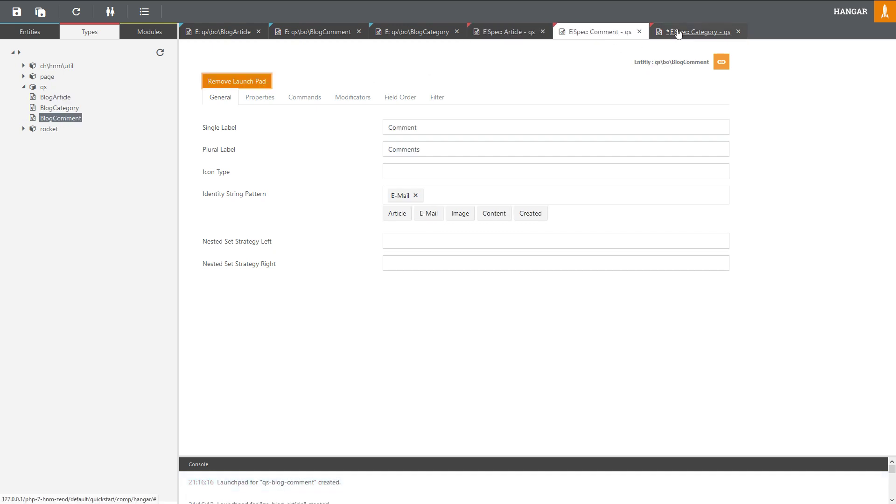
Step: Save the Category spec, create its launch pad, and check the n2n Rocket admin page
click(677, 34)
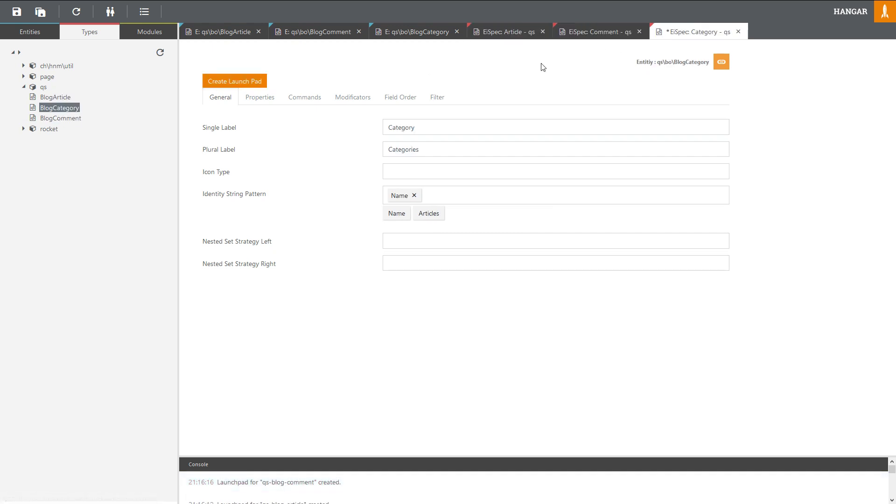
click(17, 13)
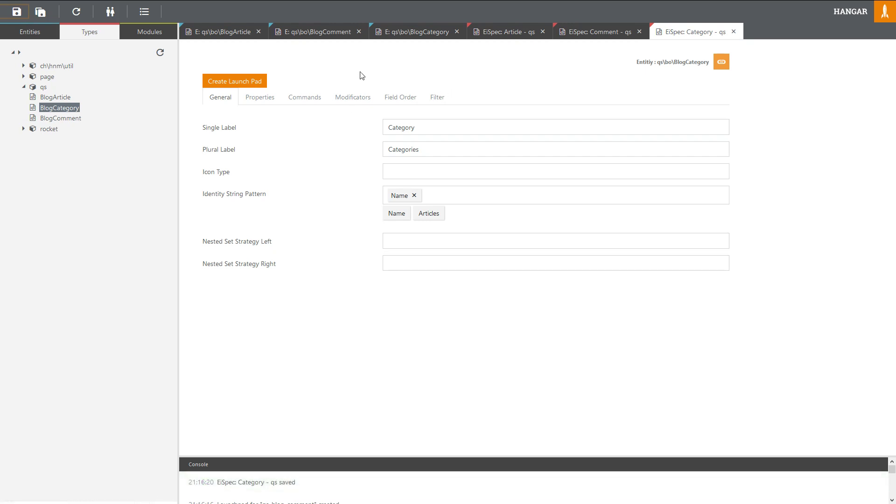
click(247, 81)
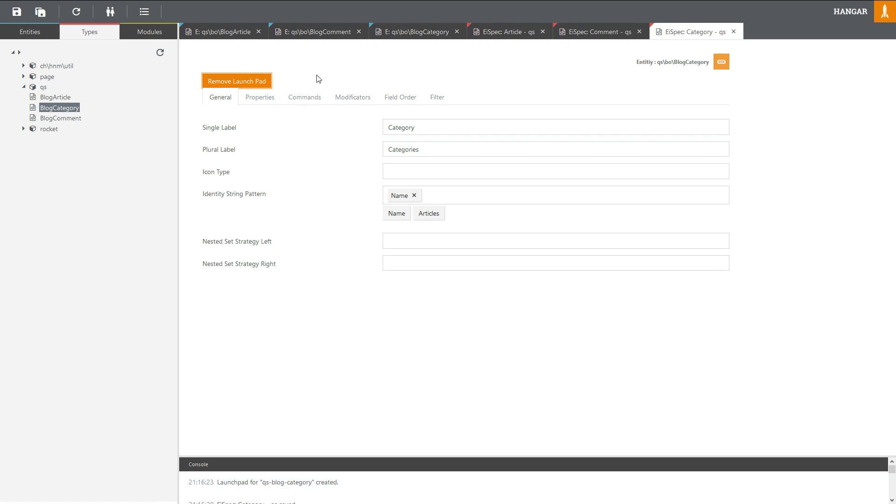
click(269, 7)
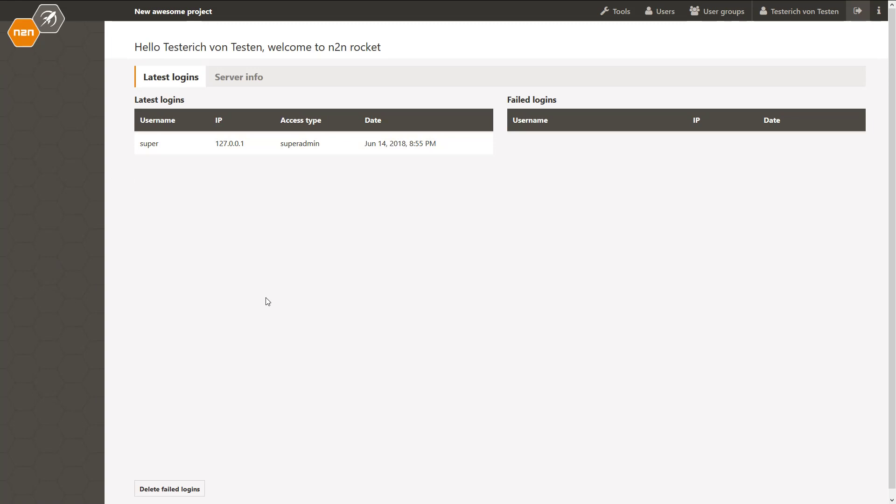
mouse_move(320, 1)
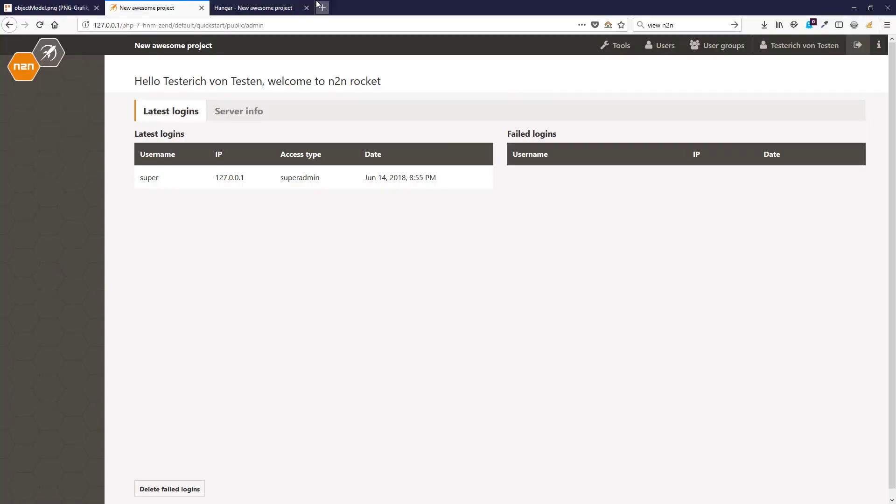
click(251, 8)
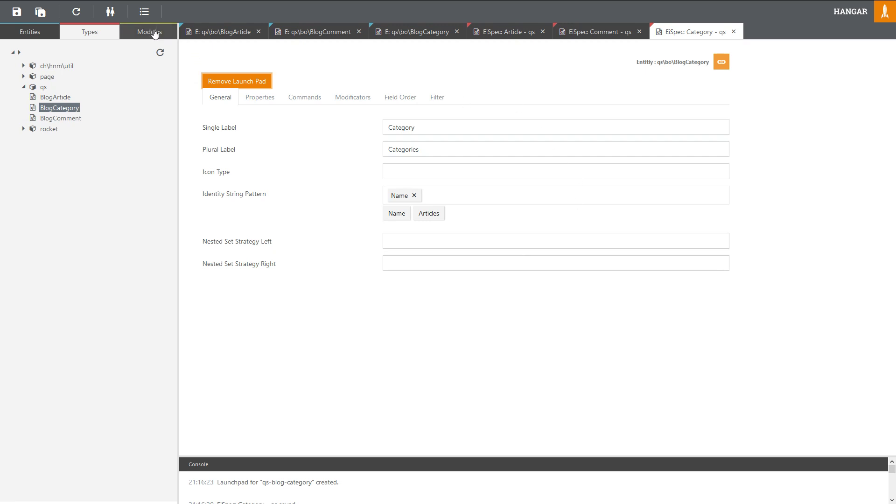
Step: Create a new Rocket menu group labelled 'Content'
click(144, 14)
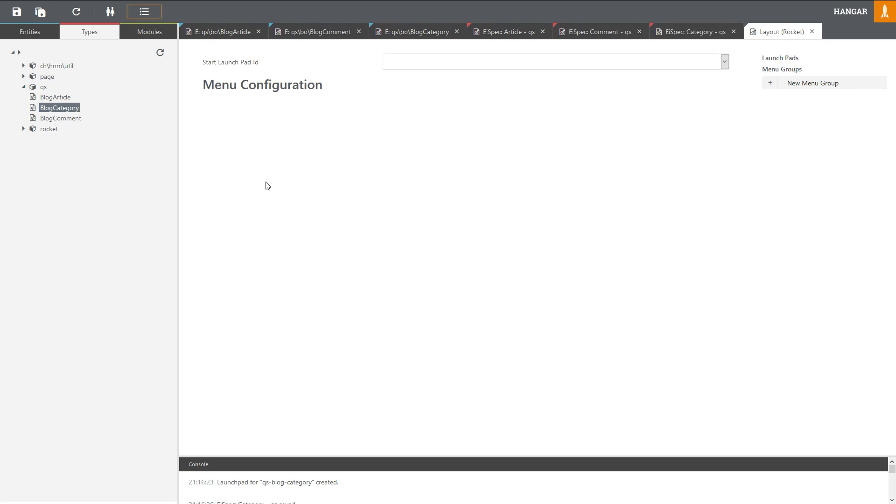
click(786, 84)
click(424, 138)
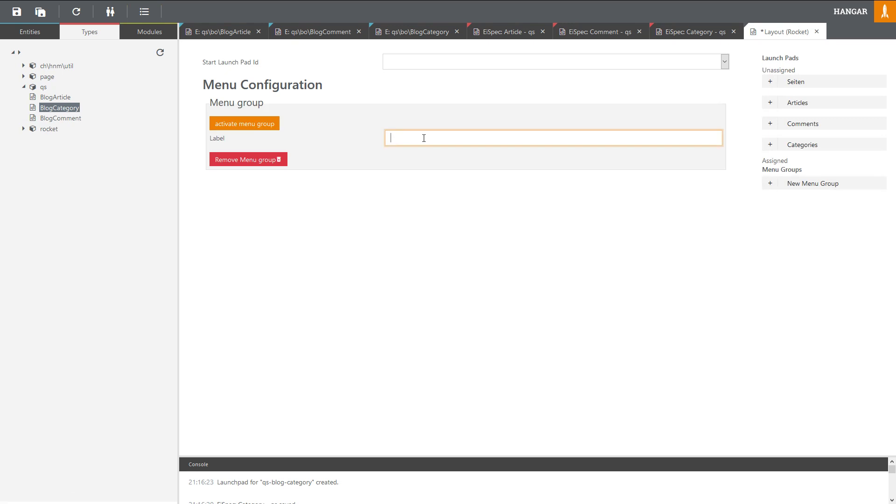
text(Content)
click(487, 231)
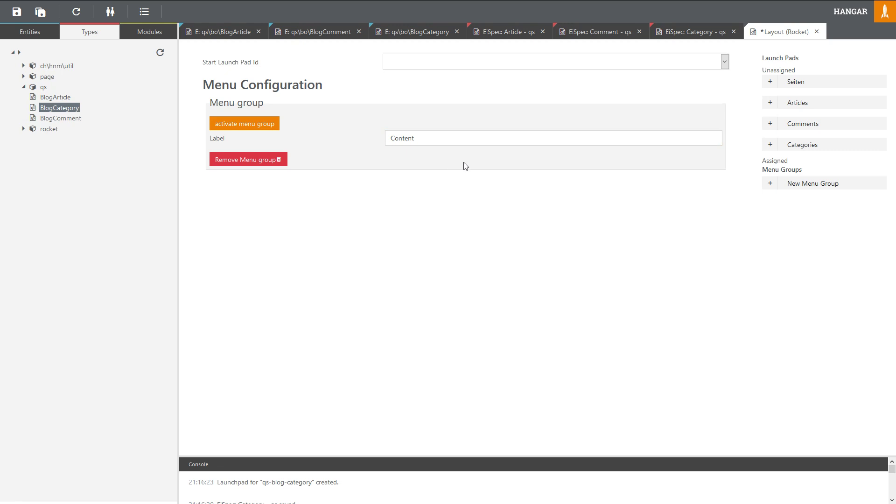
Step: Put the Articles, Comments and Categories launch pads in the Content group and save the layout
click(797, 103)
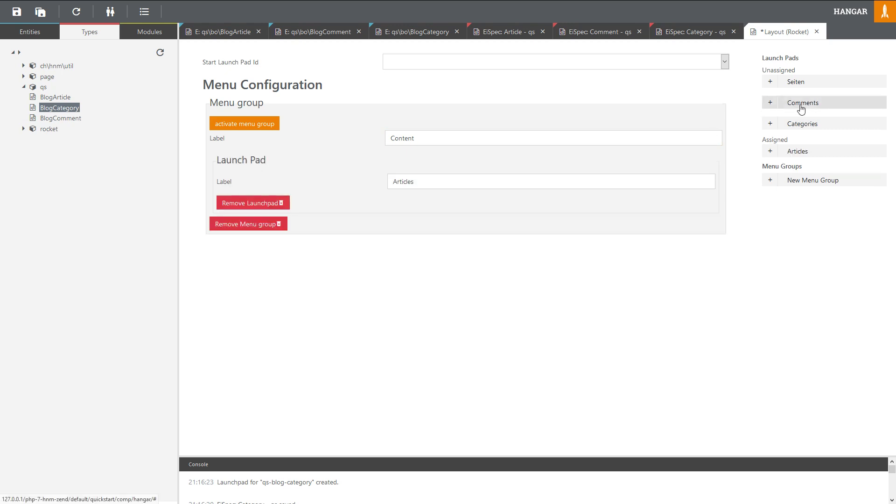
click(801, 105)
click(801, 107)
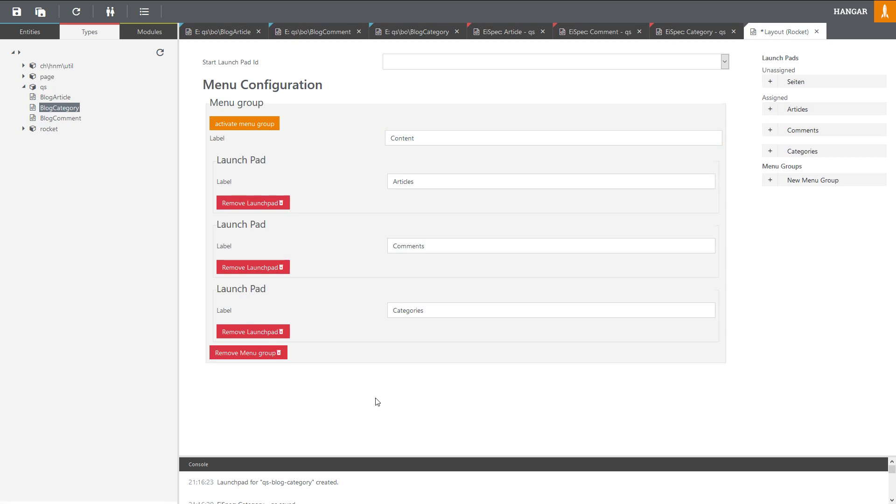
key(ctrl+s)
Step: Reload the New awesome project Rocket admin page in the browser
mouse_move(308, 4)
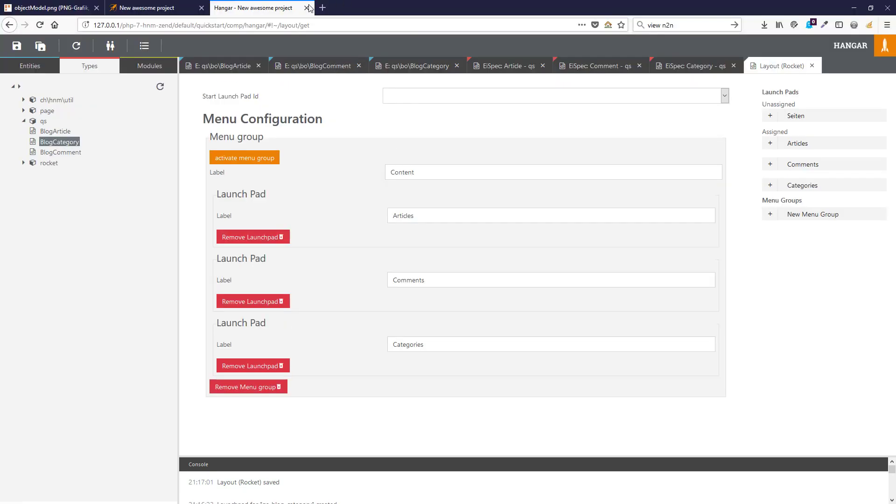
click(154, 6)
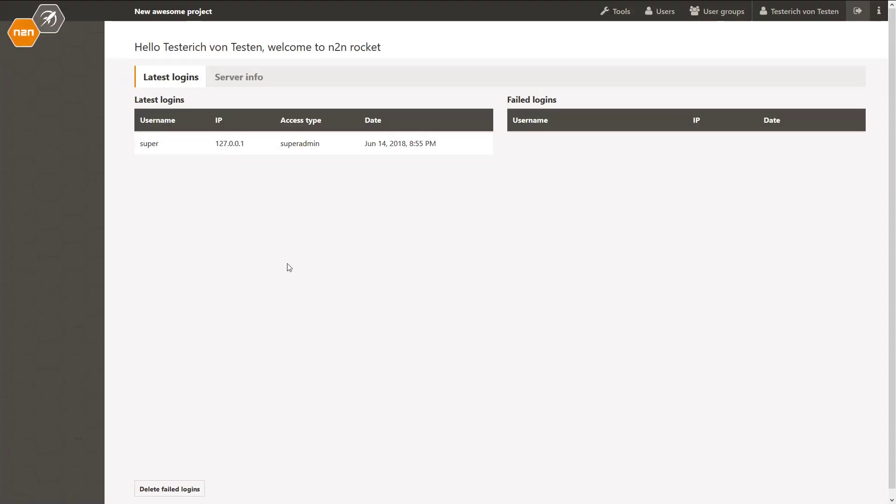
key(F5)
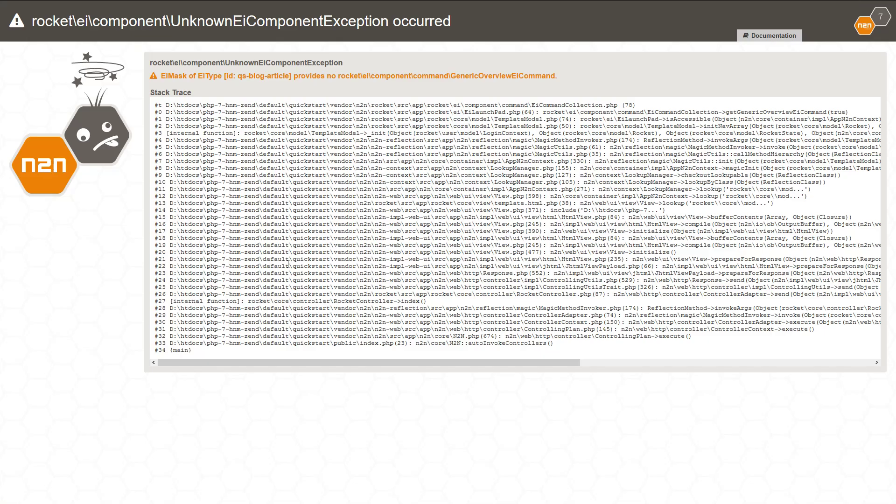
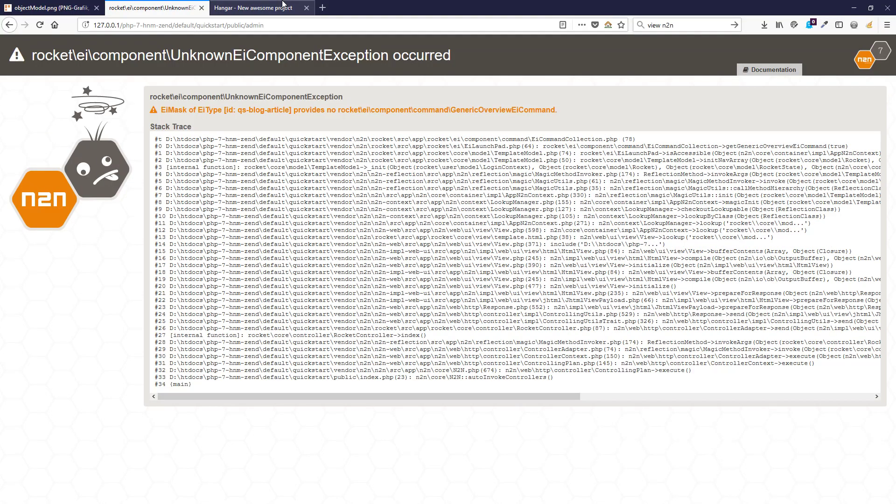
Step: Inspect the UnknownEiComponentException: qs-blog-article provides no GenericOverviewEiCommand
click(283, 6)
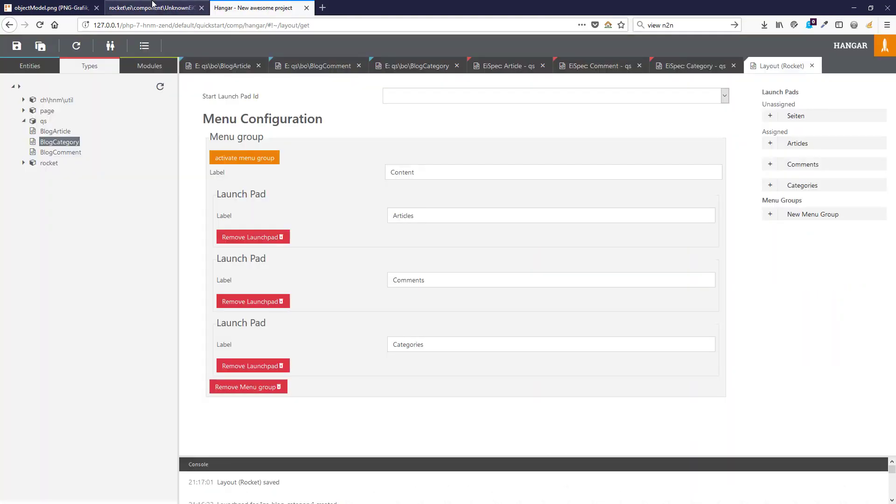
click(152, 8)
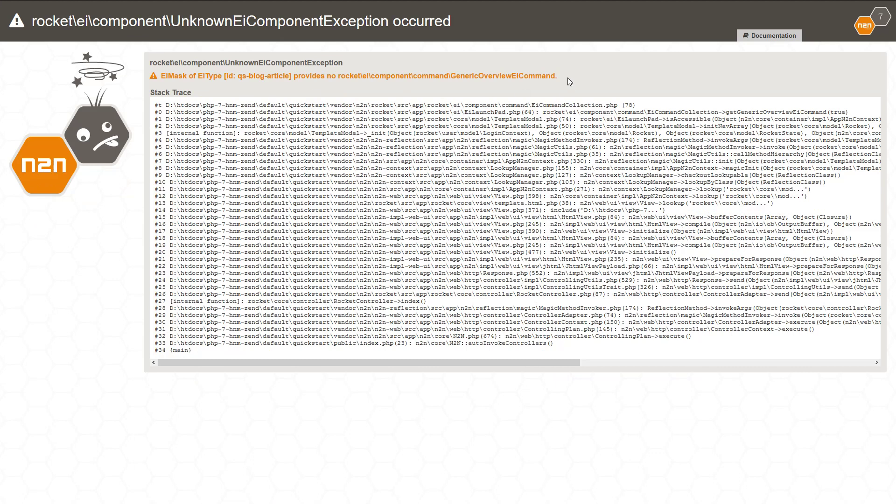
drag(567, 78, 351, 82)
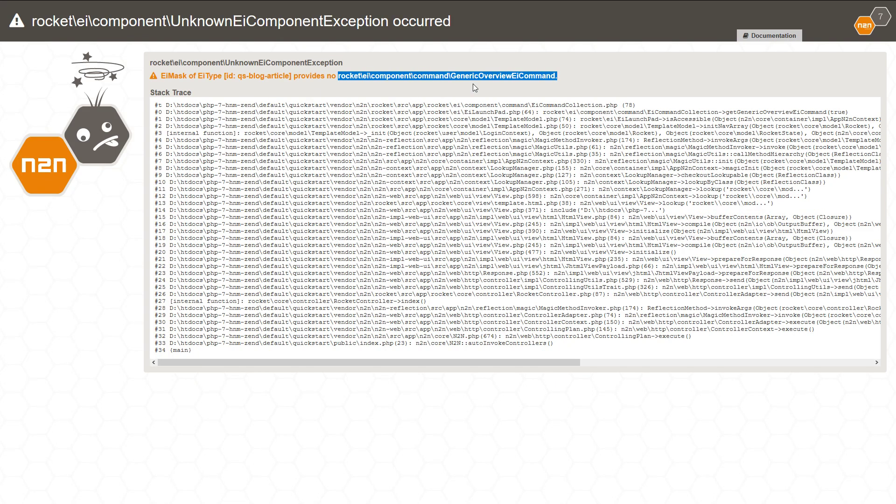
click(295, 79)
drag(249, 76, 283, 76)
drag(451, 76, 546, 76)
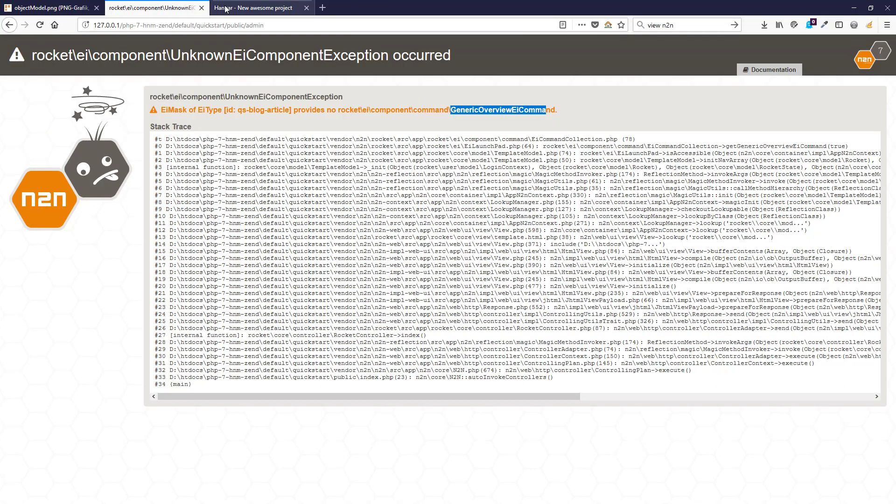
click(261, 8)
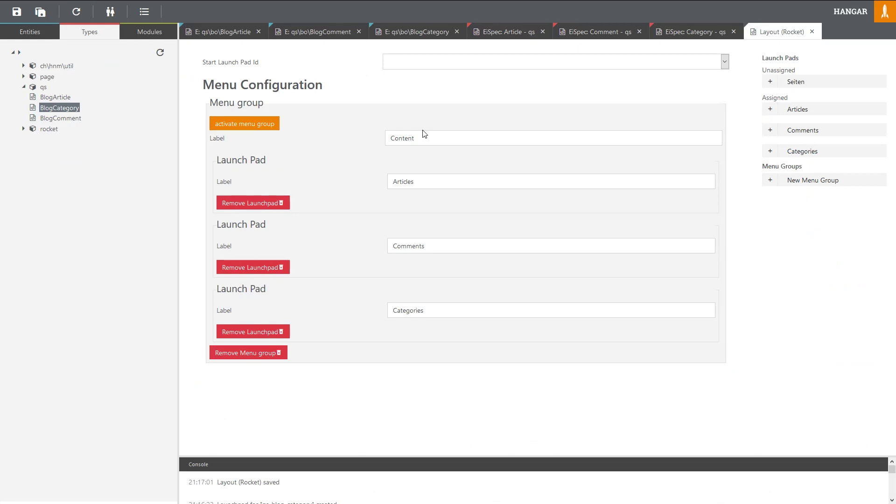
Step: Add the List command group (overview, detail, edit, add, delete) to the Article spec and save it
click(502, 33)
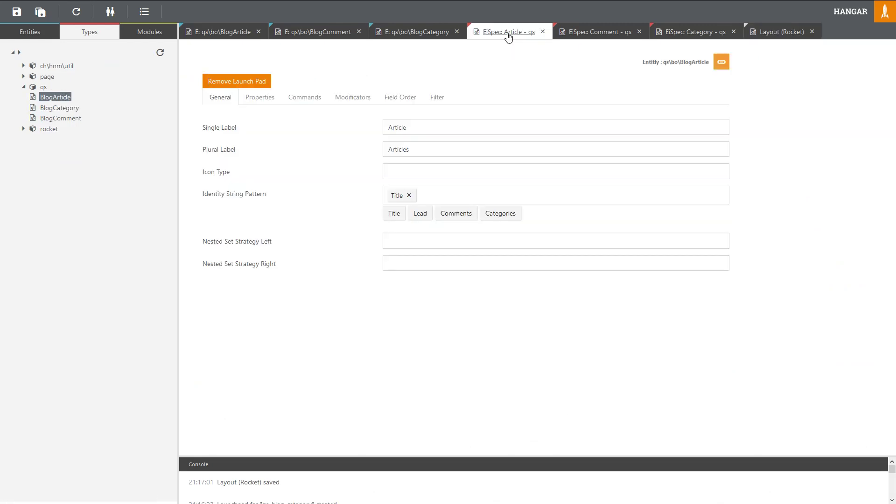
click(297, 100)
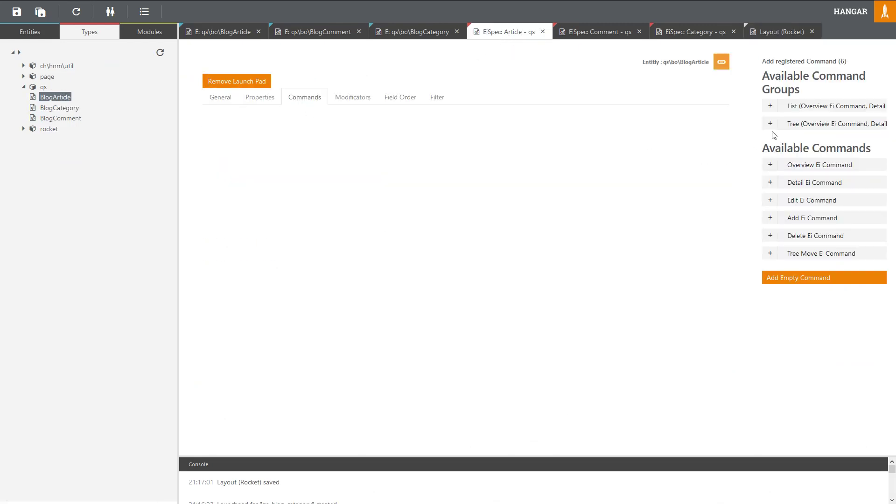
click(791, 106)
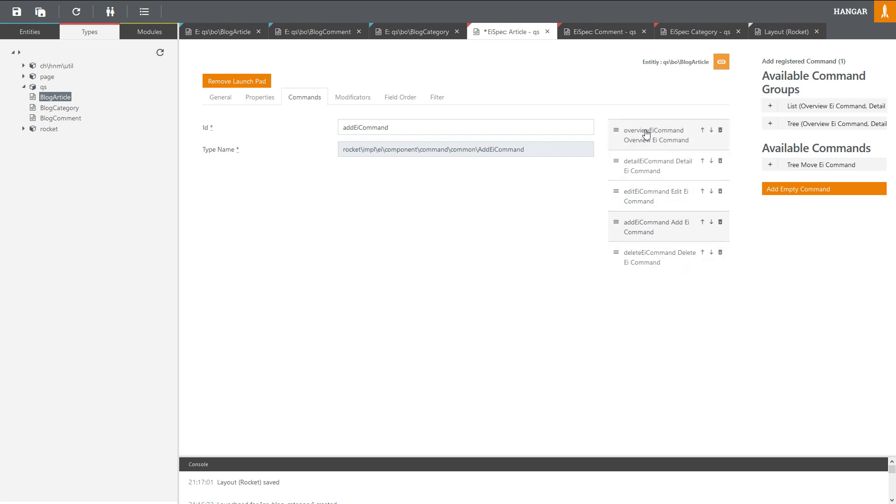
key(ctrl+s)
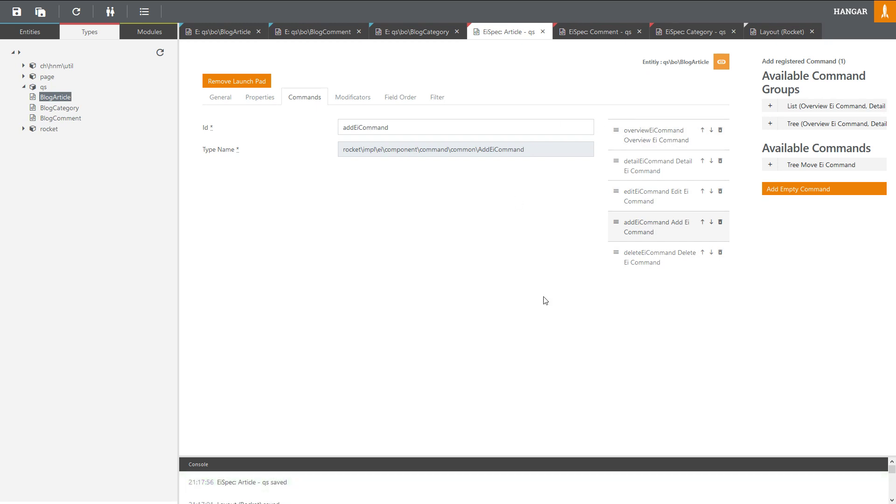
Step: Add the List command group to the Comment spec and save it
click(585, 37)
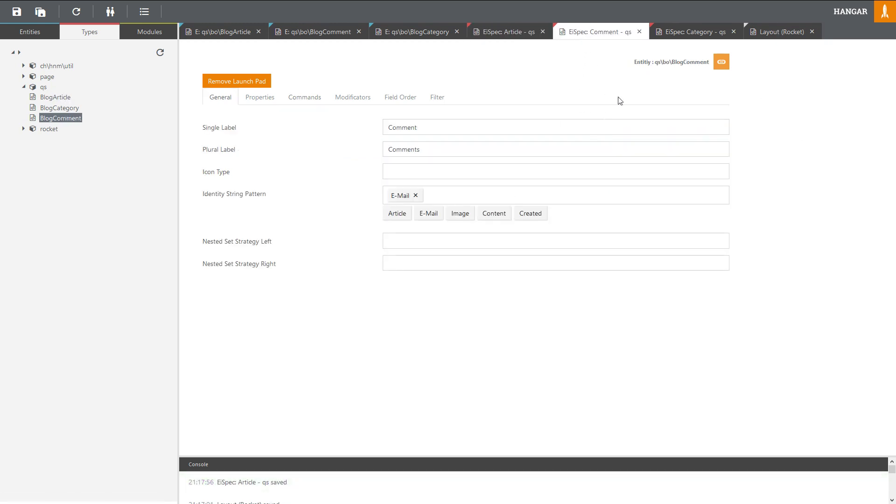
click(296, 100)
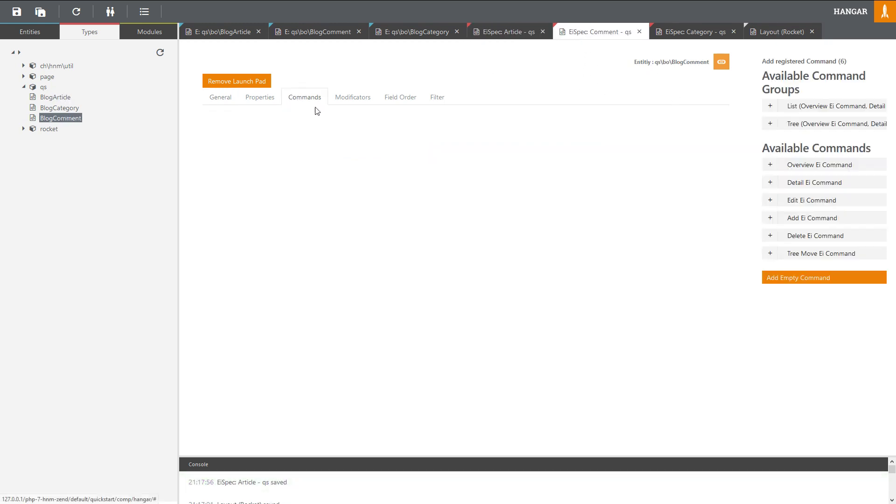
click(785, 110)
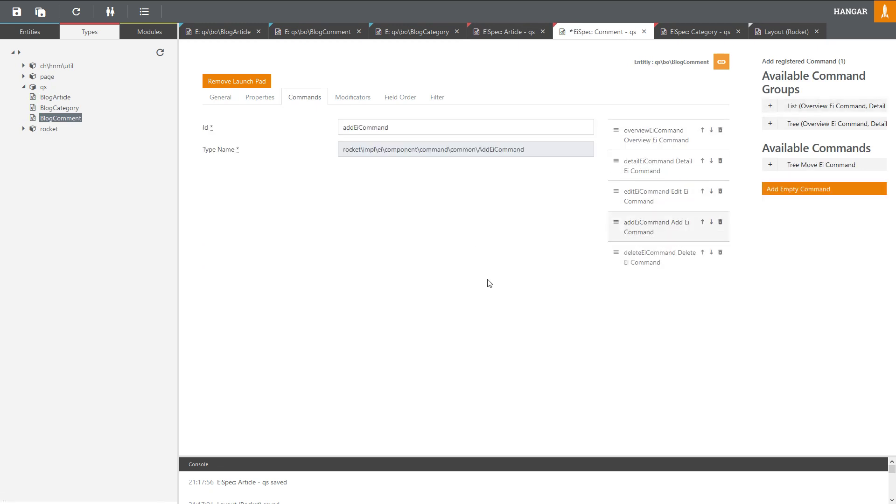
key(ctrl+s)
Step: Add the List command group to the Category spec and save it
click(693, 32)
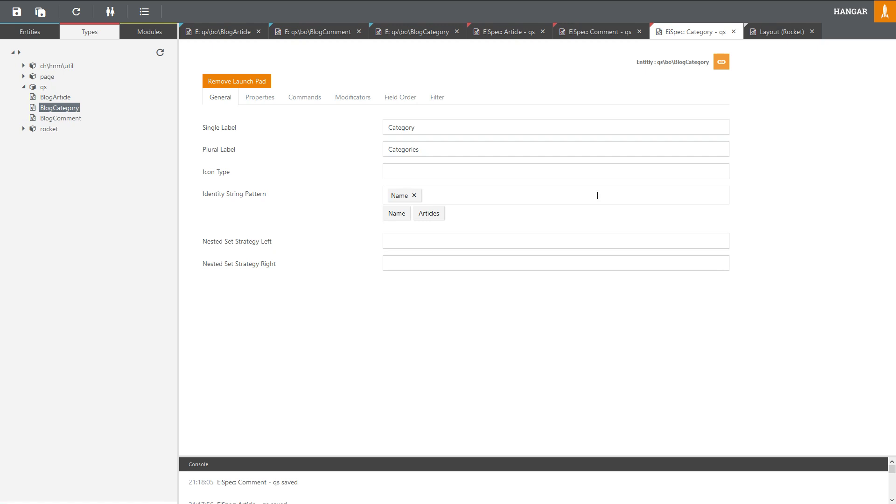
click(324, 101)
click(806, 110)
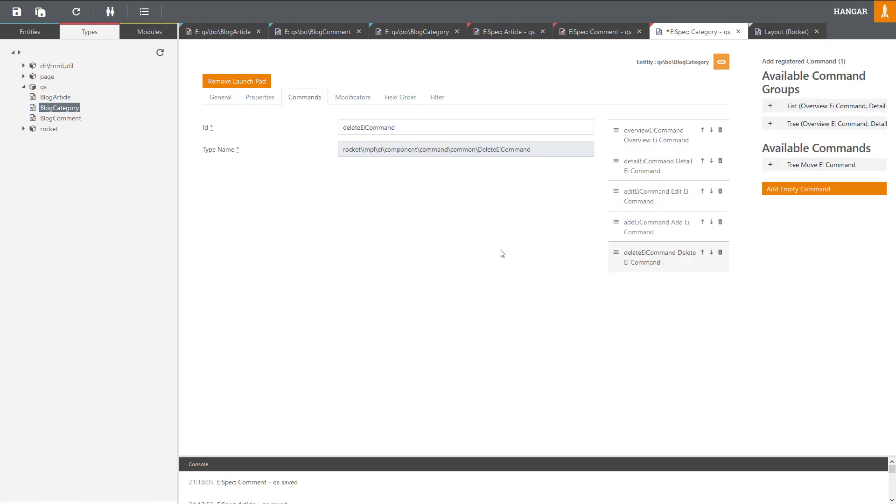
key(ctrl+s)
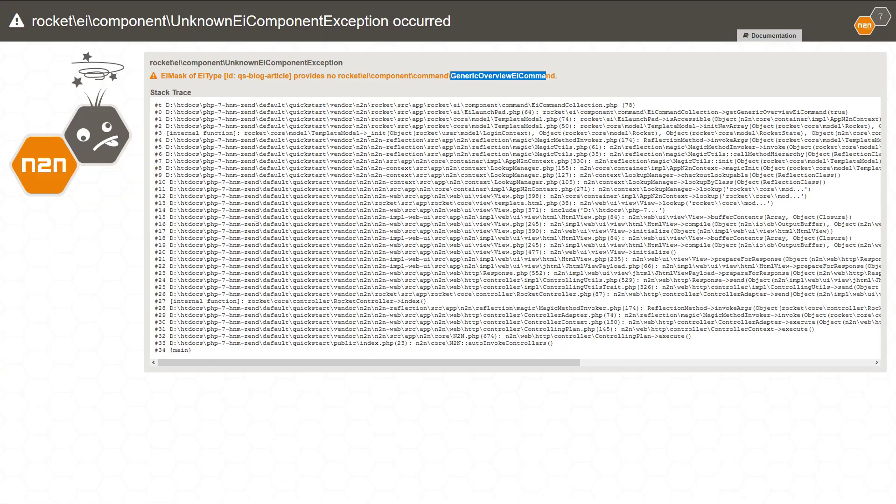
Step: Reload the Rocket admin without the exception and start a new entry in Articles
click(289, 240)
key(F5)
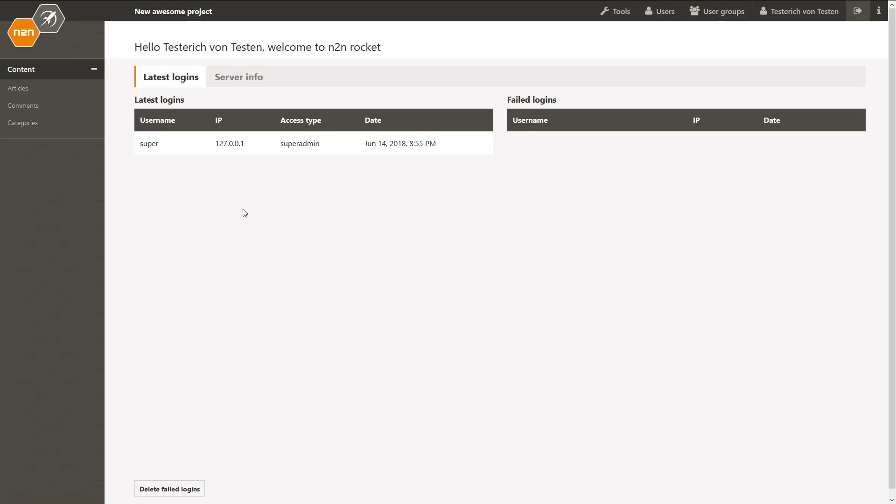
click(10, 93)
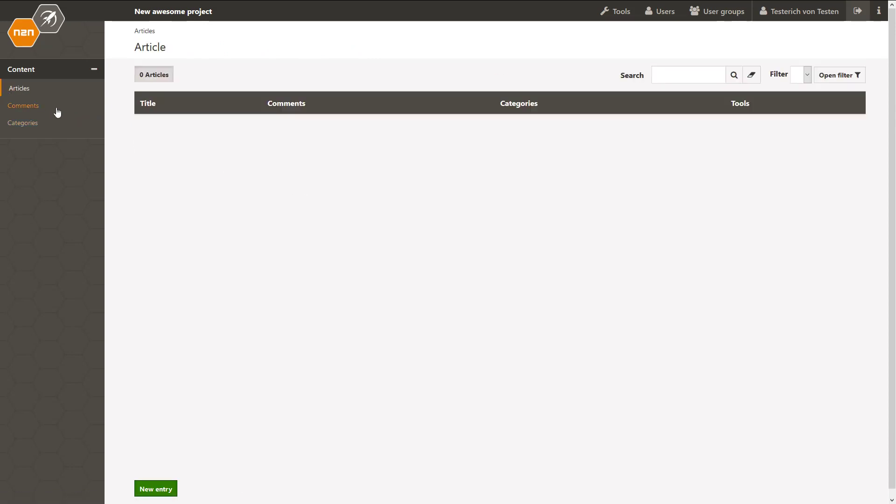
click(155, 488)
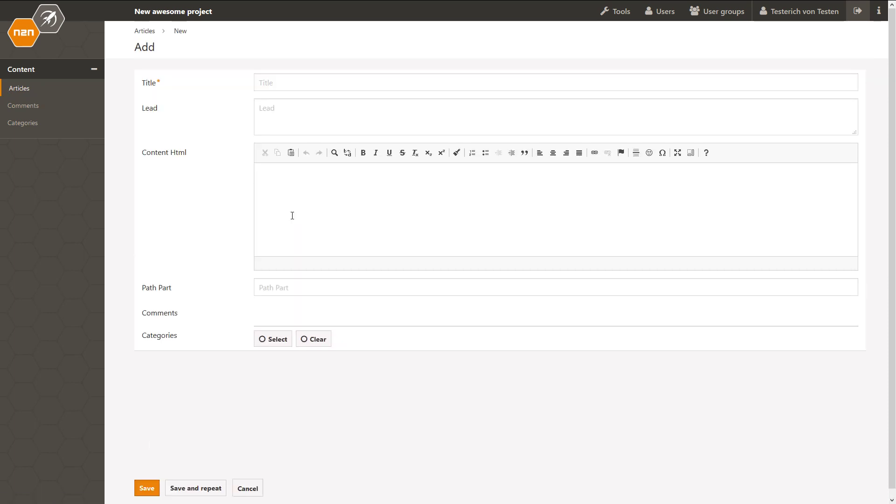
Step: Enter title 'This is my first Article', lead 'This is some Lead' and a WYSIWYG editor sentence as content
click(281, 84)
text(This)
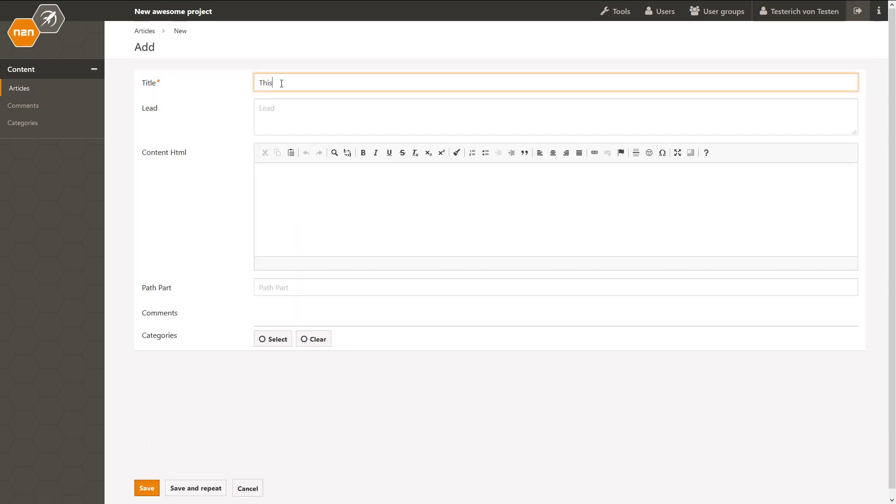
text( is my first Article)
key(Tab)
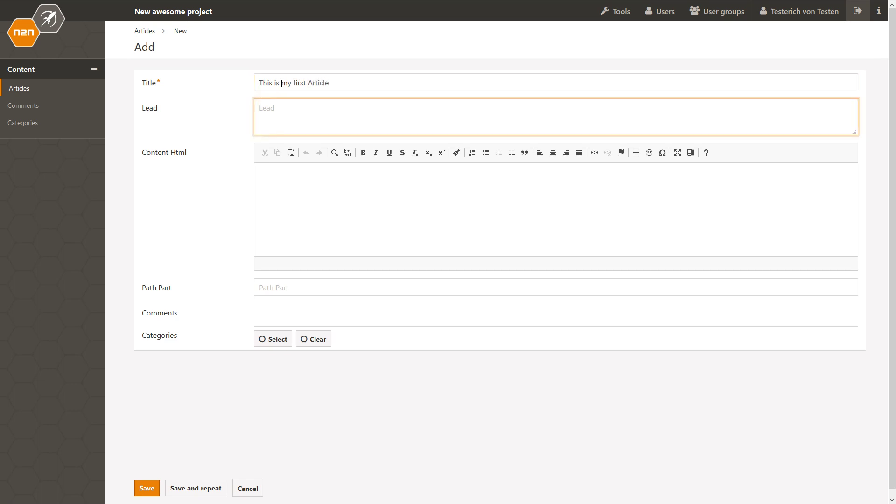
text(This is some Lead)
key(Tab)
text(Wow)
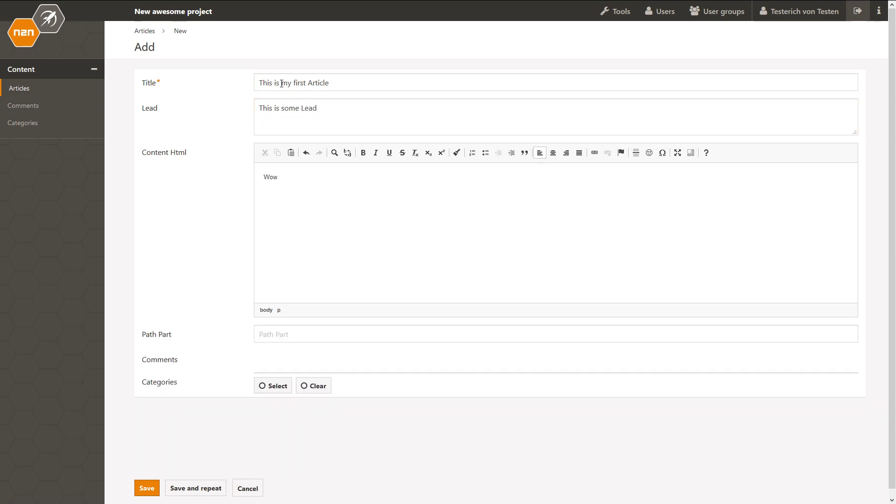
text(, here we do have an WYIS)
key(BackSpace)
key(BackSpace)
text(SIWYG editor.)
Step: Save the article, set it online, and create the Webdesign category
click(150, 488)
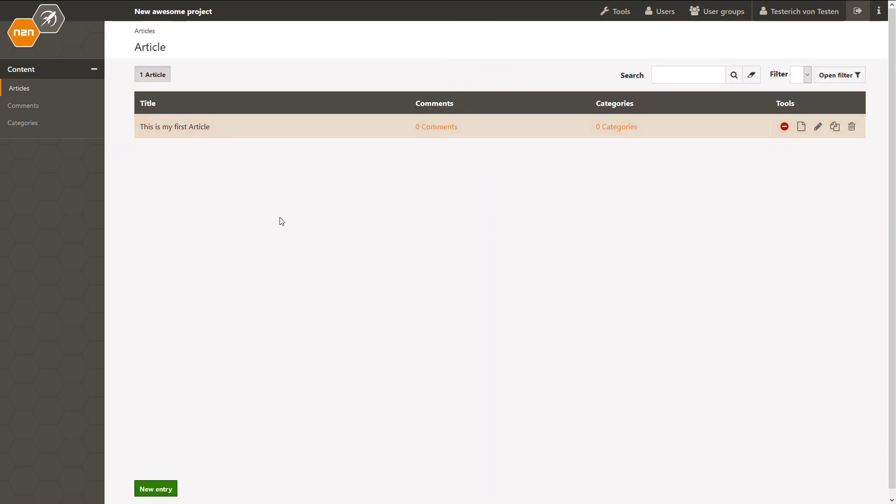
click(786, 130)
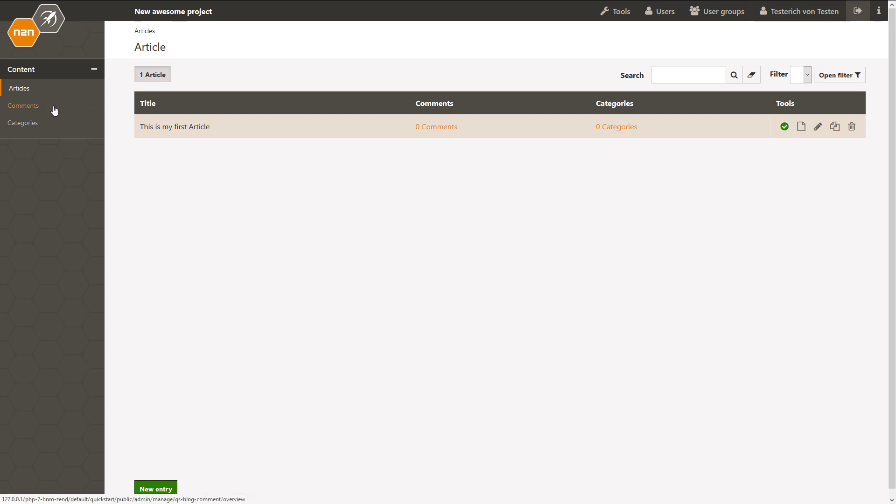
click(41, 127)
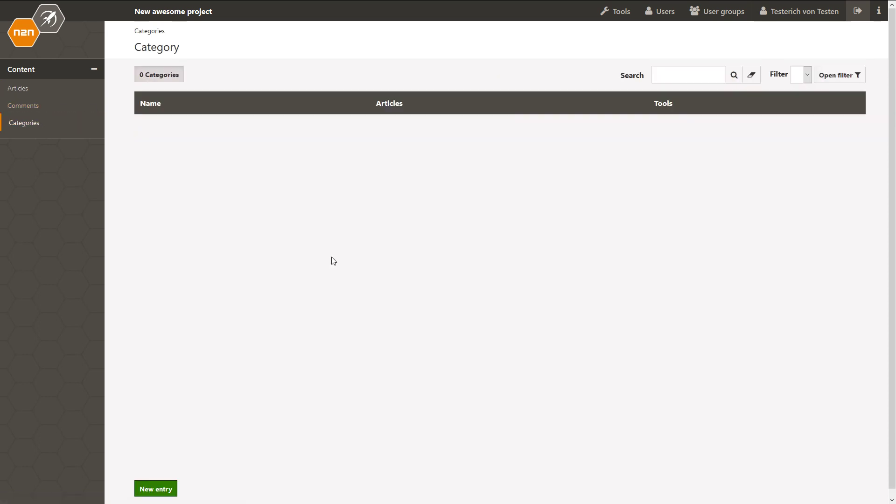
click(160, 488)
click(285, 79)
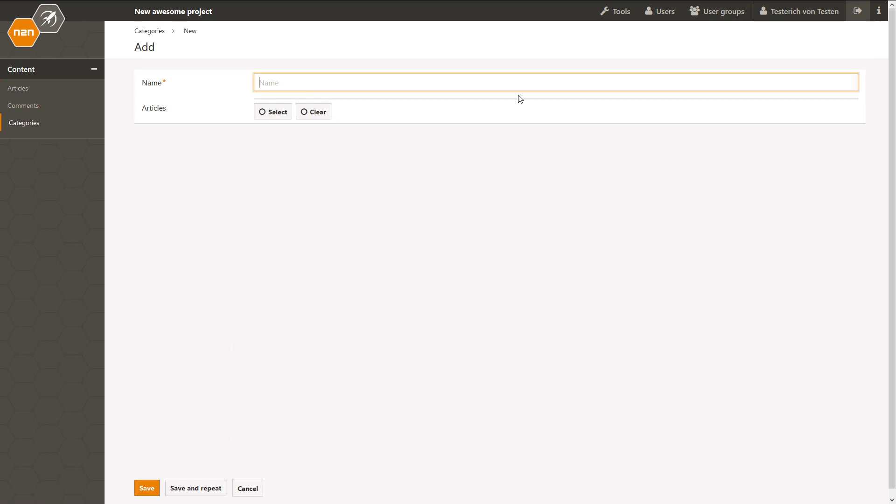
text(Webdesign)
click(196, 488)
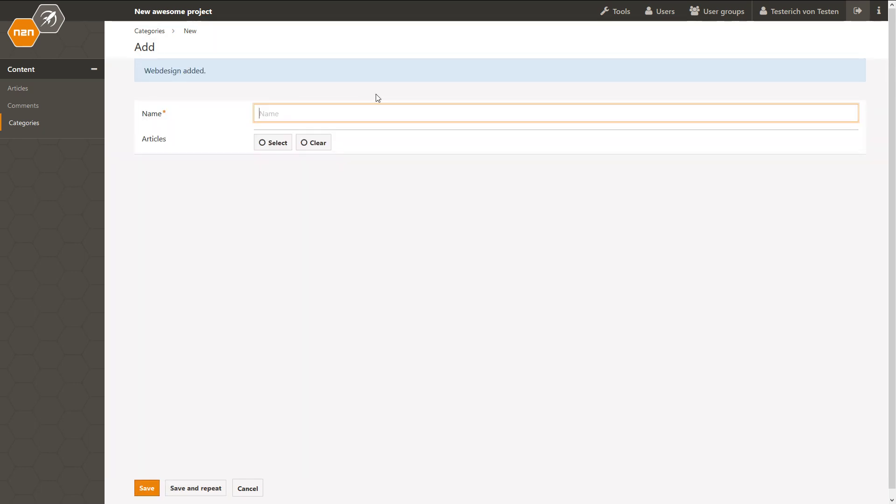
Step: Add the JavaScript and CSS categories
text(JavaS)
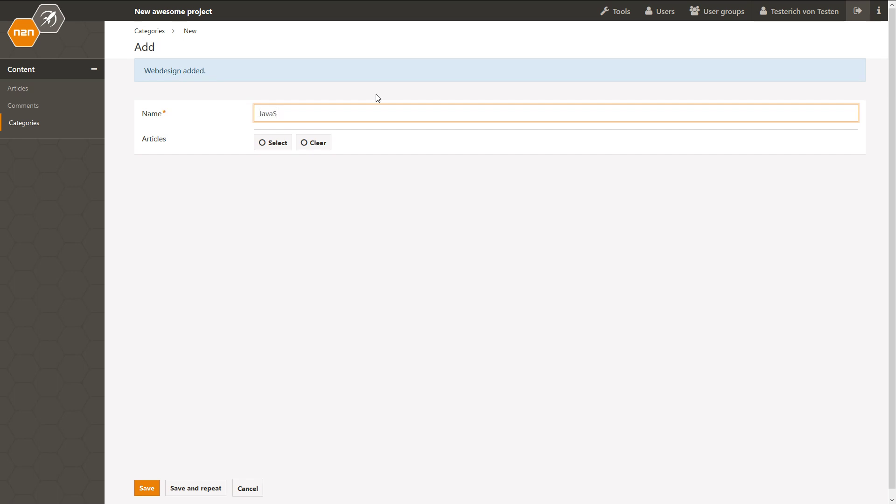
text(cript)
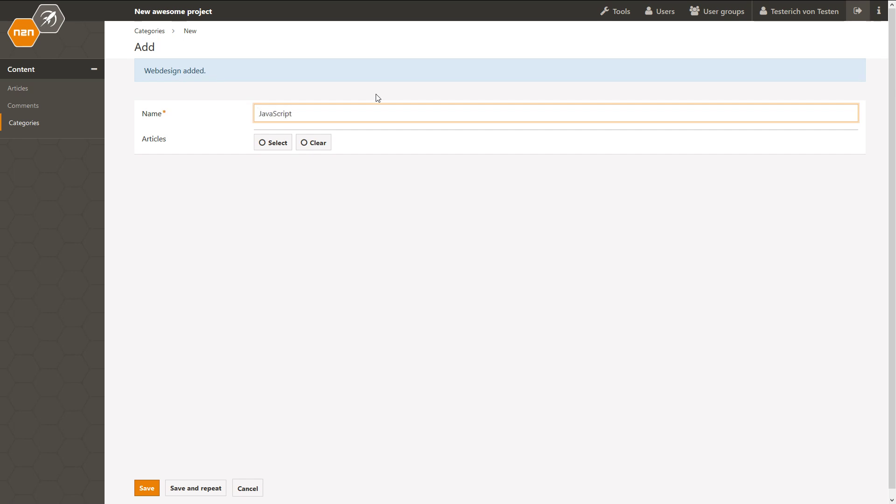
click(208, 488)
click(290, 115)
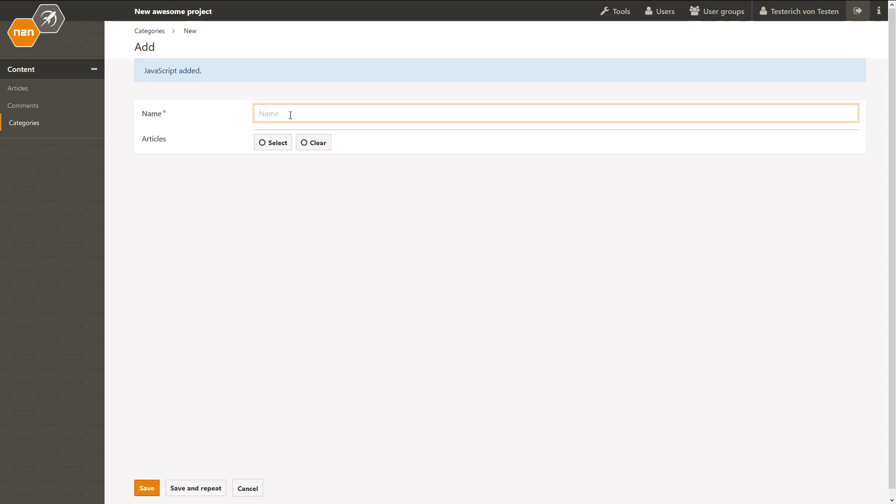
text(CSS)
click(146, 488)
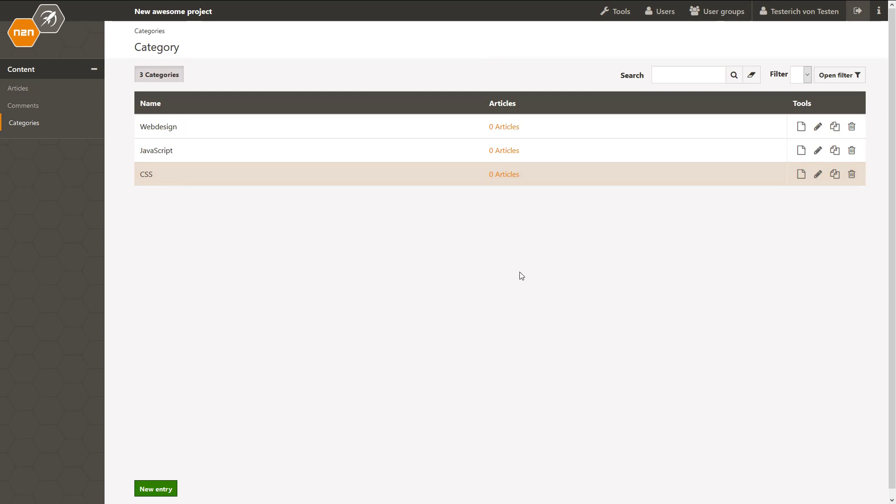
Step: Edit 'This is my first Article', select CSS and Webdesign as its categories, and save
click(31, 90)
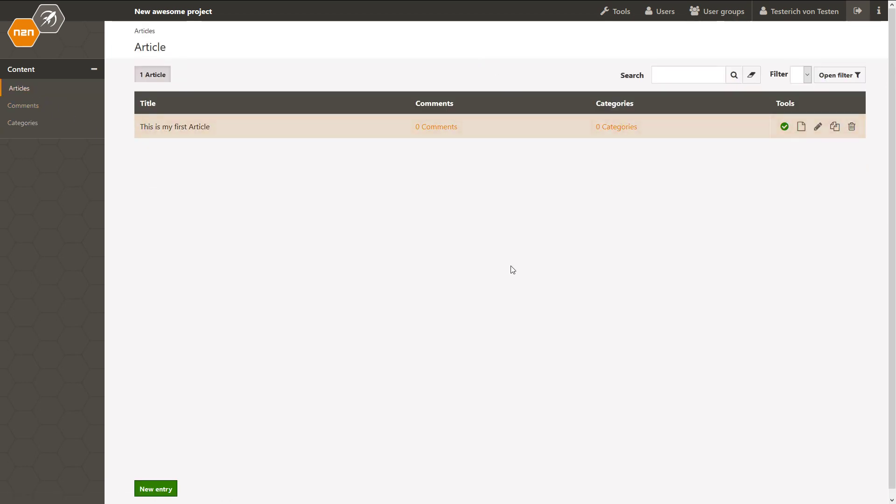
click(816, 127)
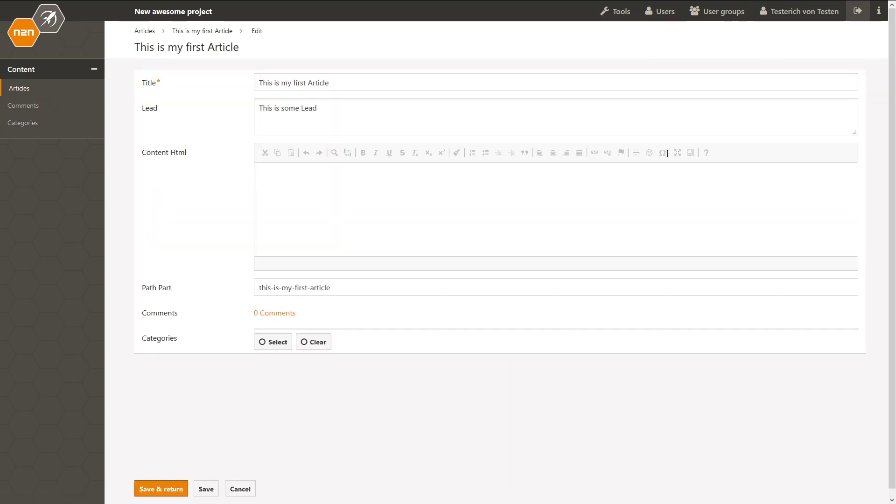
click(277, 343)
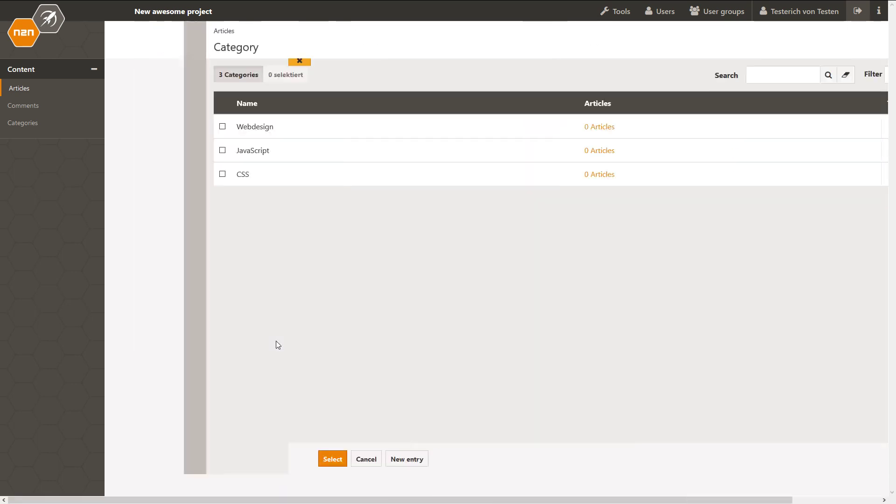
click(143, 174)
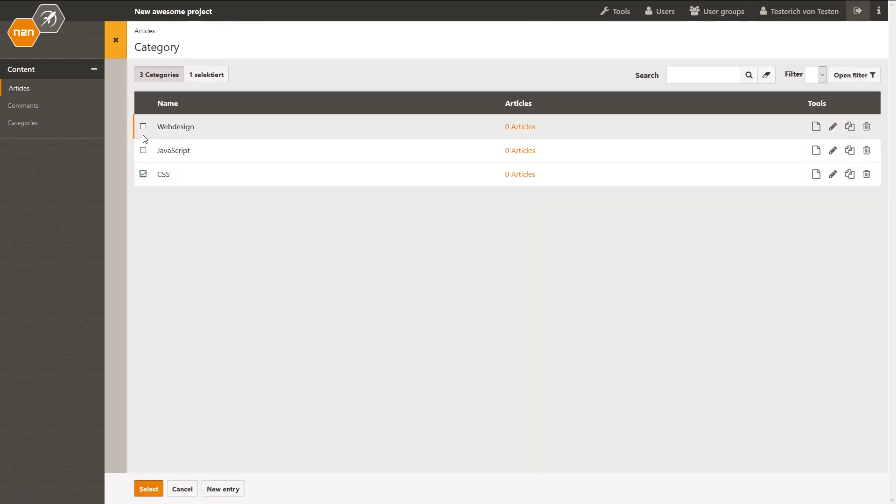
click(143, 127)
click(148, 489)
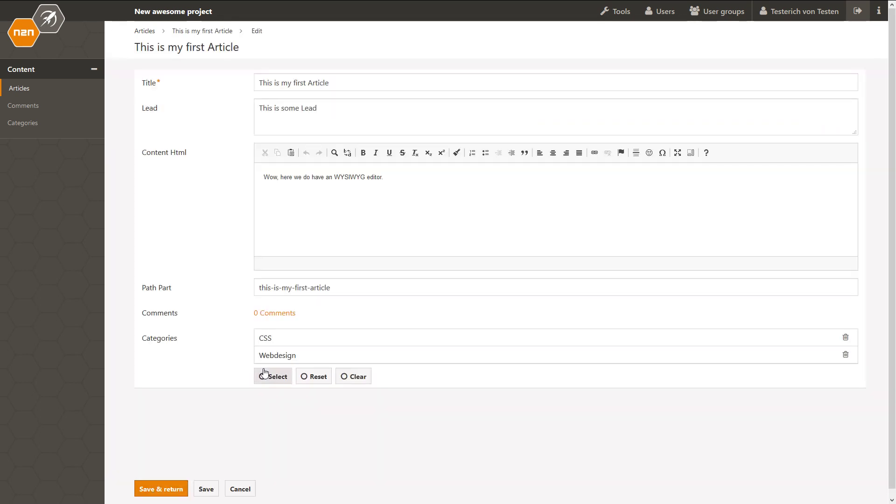
click(150, 489)
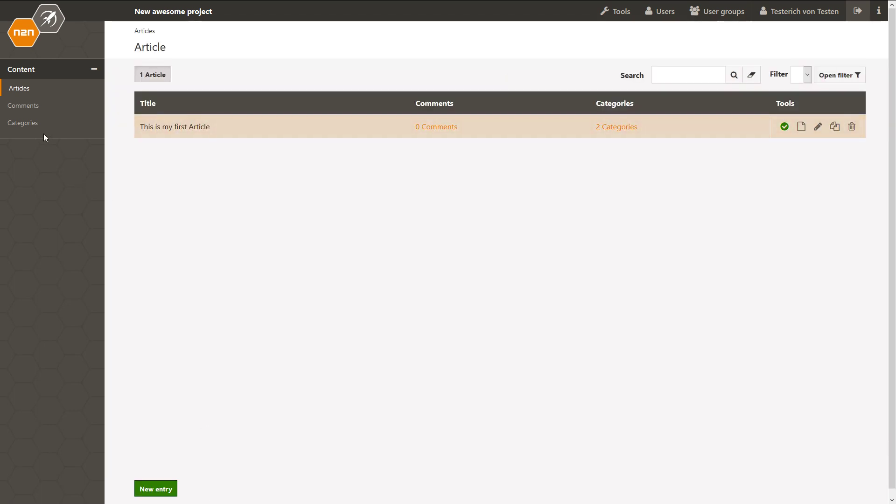
Step: Start a new comment with the commenter's e-mail, linked to 'This is my first Article'
click(36, 108)
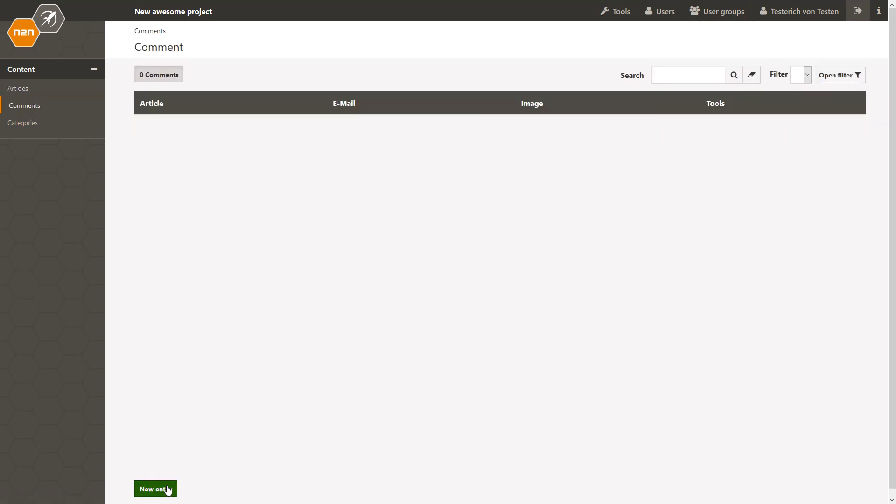
click(167, 489)
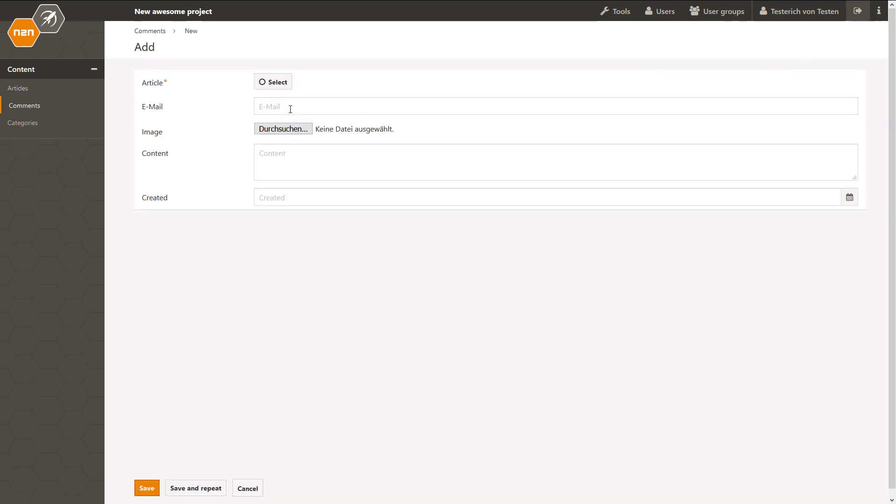
click(290, 106)
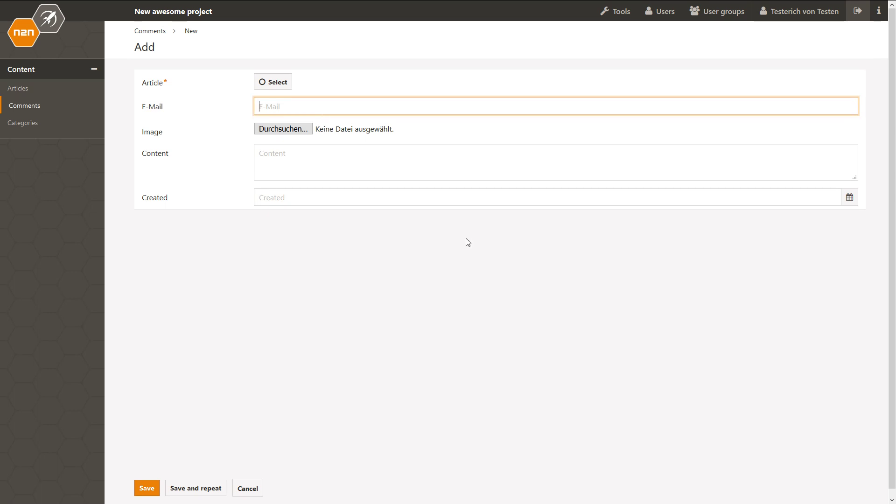
click(269, 81)
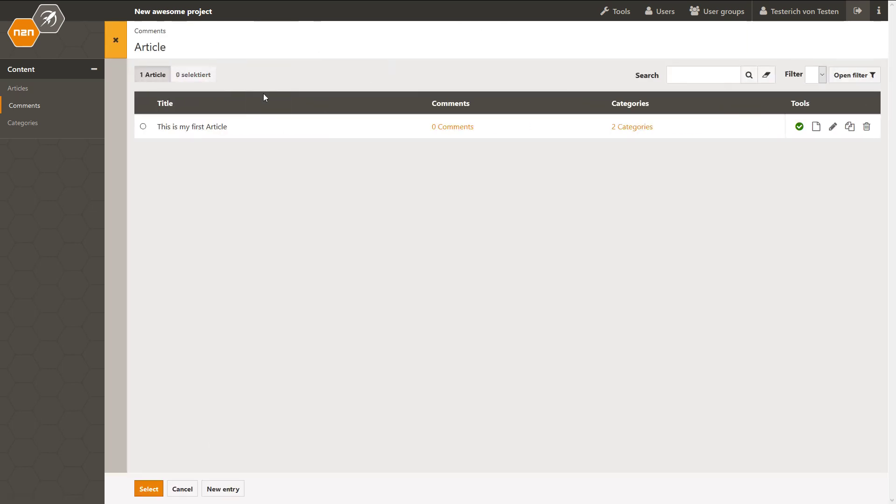
click(145, 126)
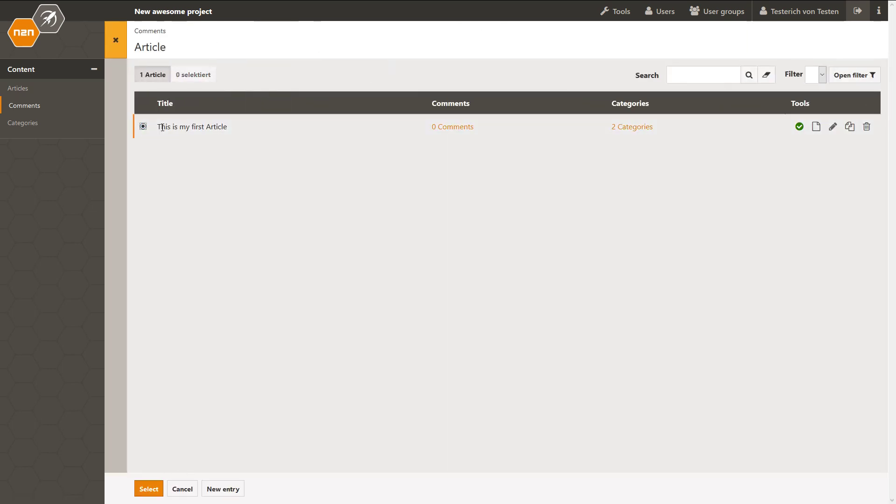
click(147, 488)
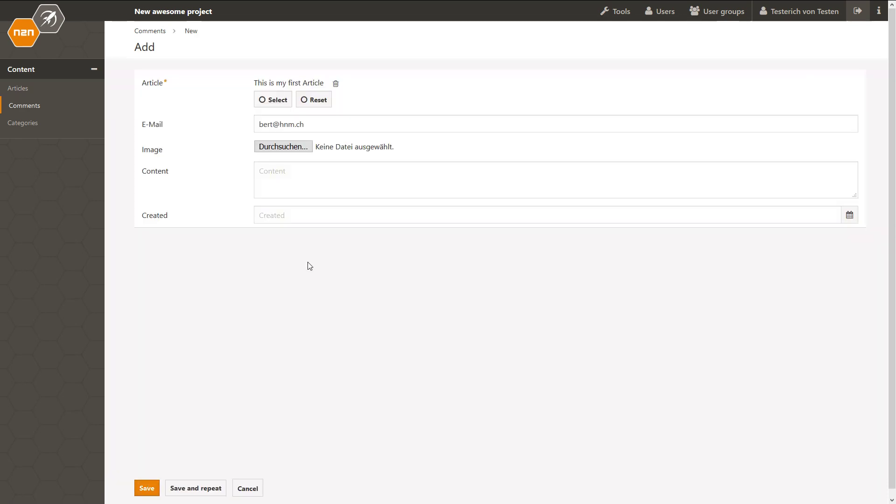
click(292, 147)
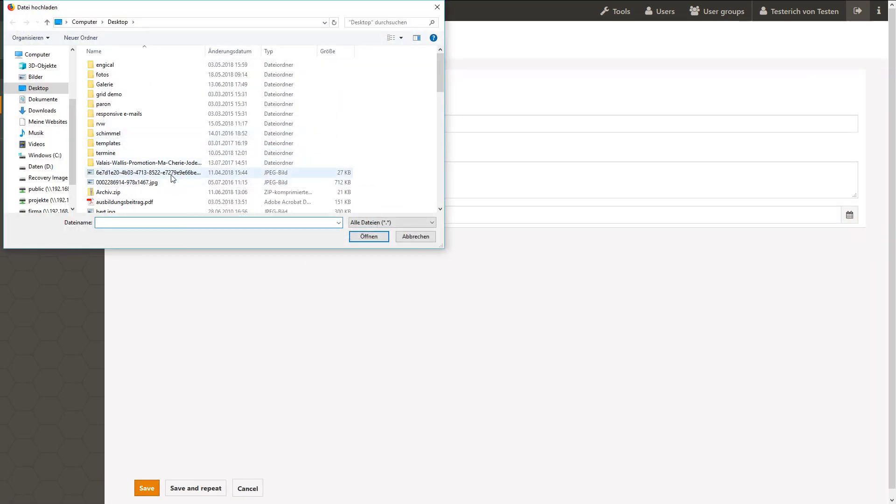
click(168, 183)
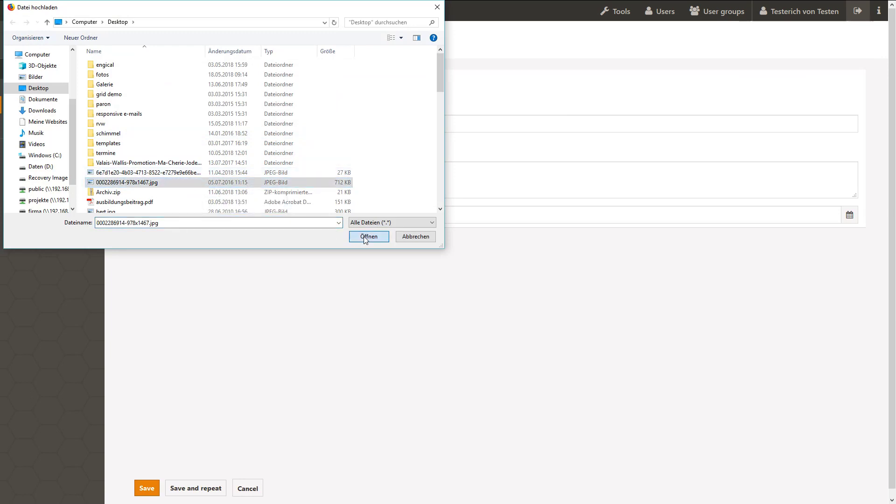
click(369, 236)
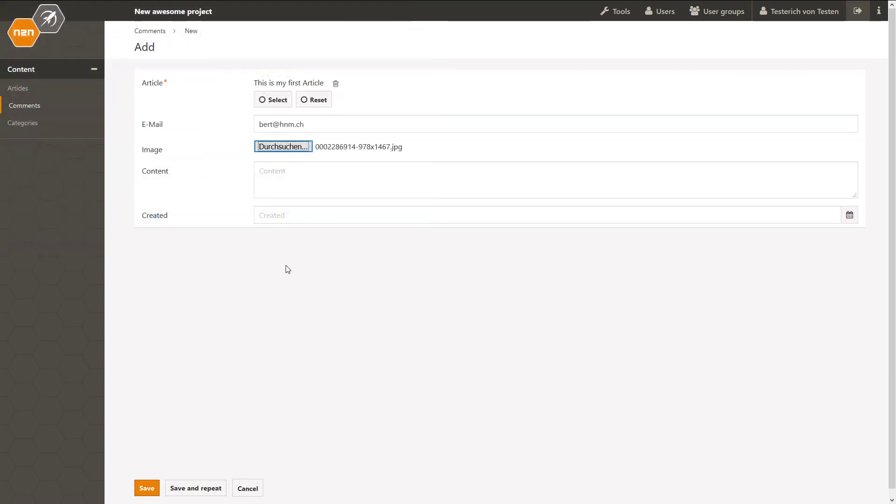
Step: Enter the comment text 'Wow, it's so easy to create Business Objects with n2n' and save
click(286, 179)
text(Wow, )
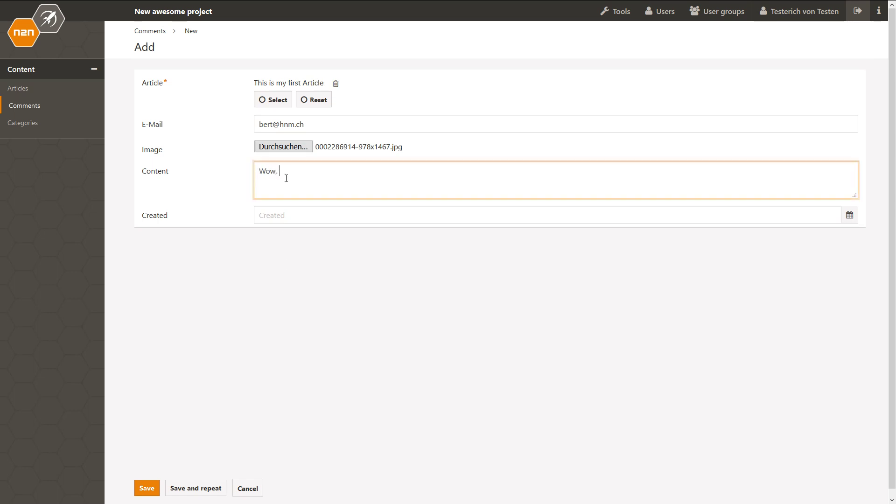
text(it's so easy to create Business Objects with n2n)
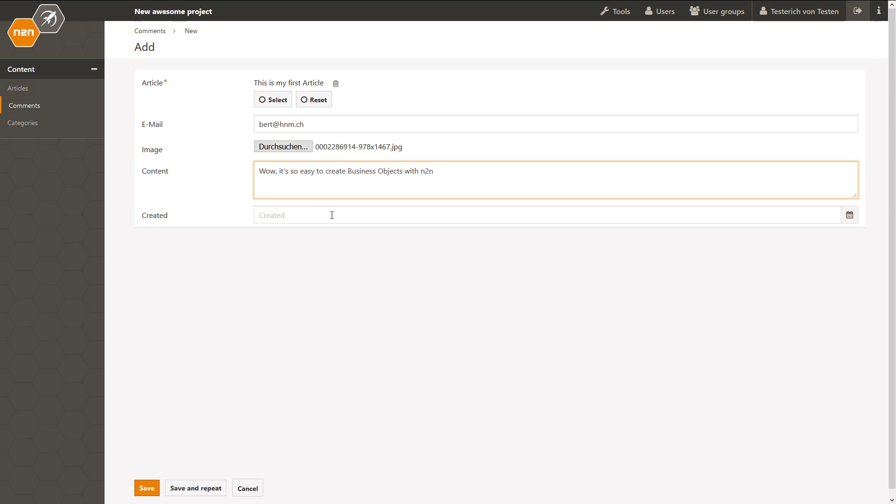
click(849, 219)
click(646, 207)
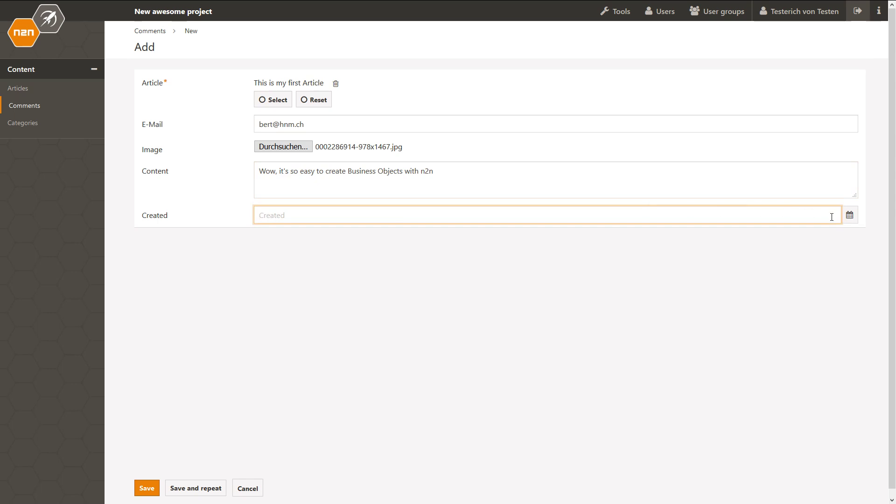
click(849, 215)
click(337, 213)
click(146, 488)
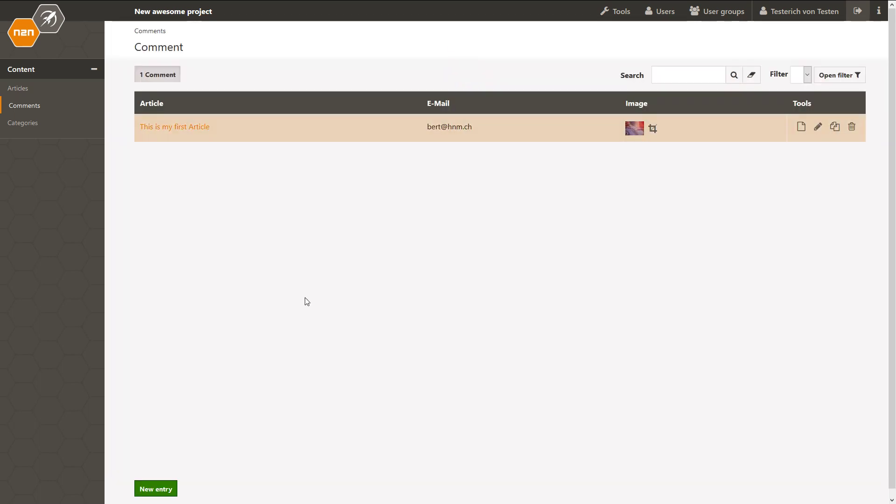
Step: Check the Article and Comment overviews, confirming 1 comment and 2 categories on the article
click(16, 90)
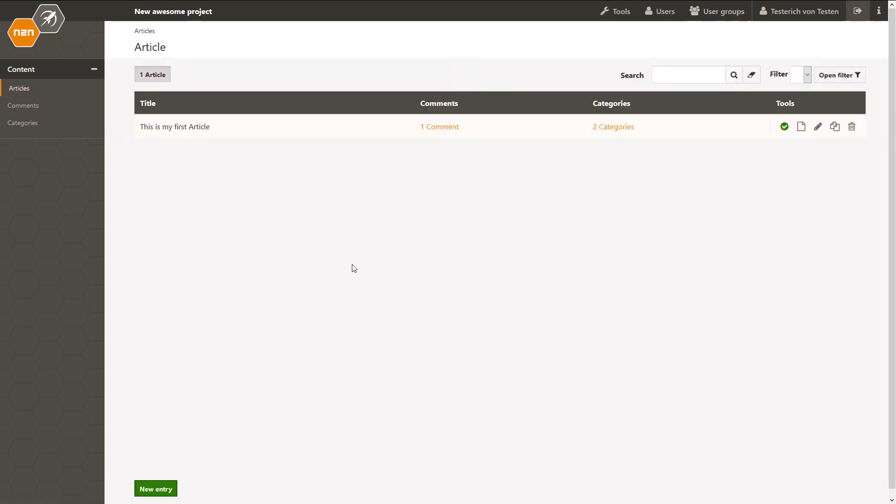
click(25, 106)
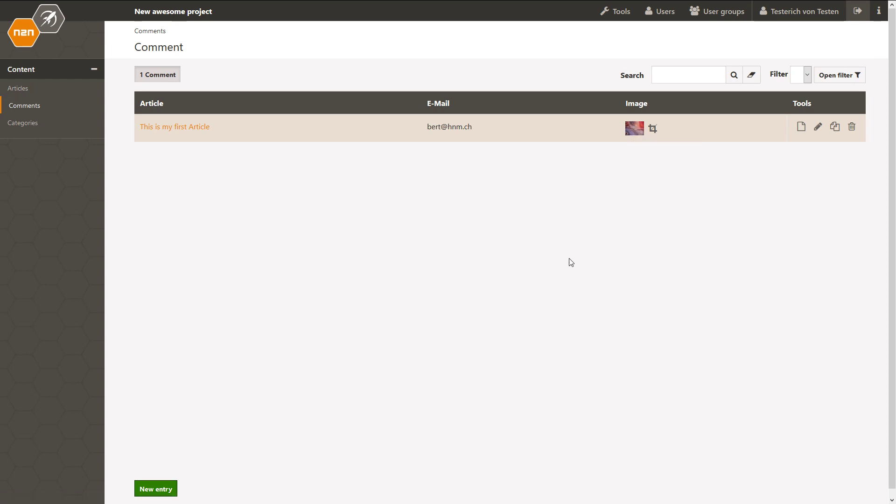
click(37, 93)
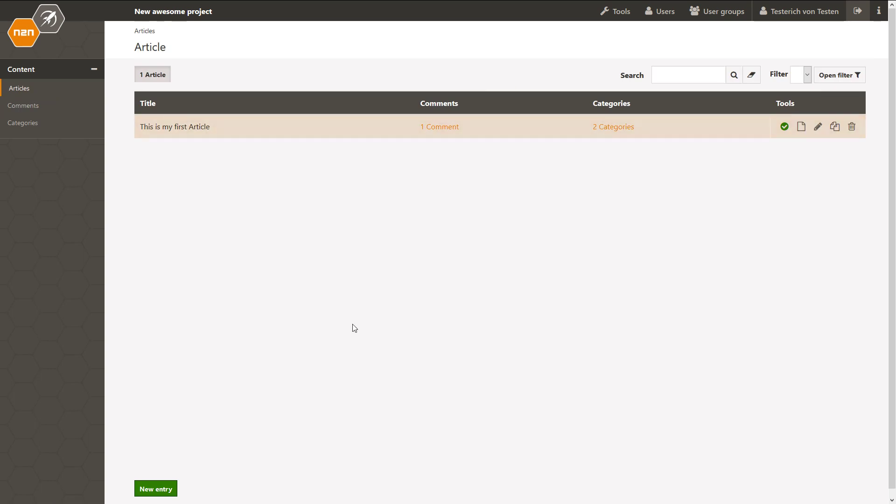